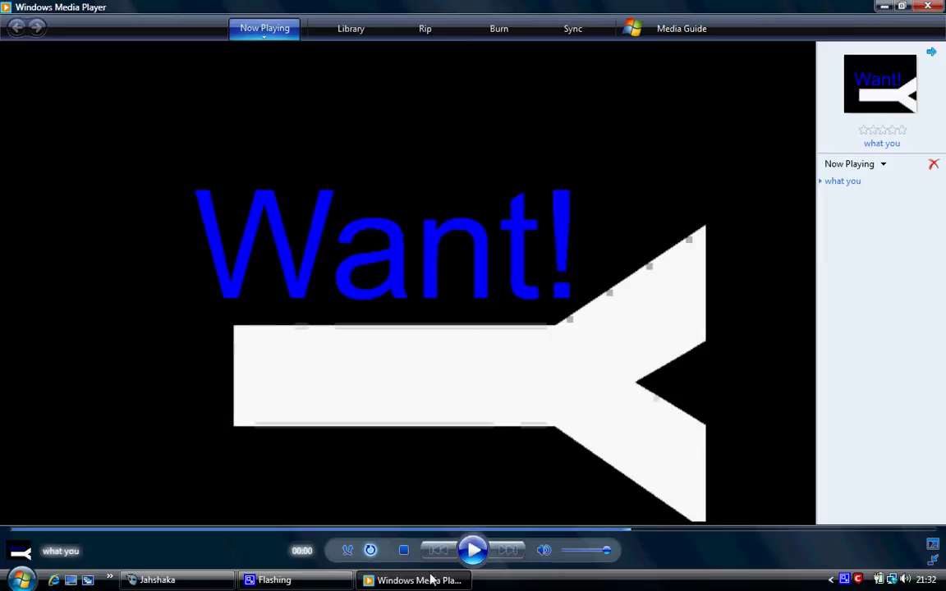
# - While Media Player shows the 'what you' clip, switch Windows to the Vista Basic colour scheme
pyautogui.moveTo(203, 586)
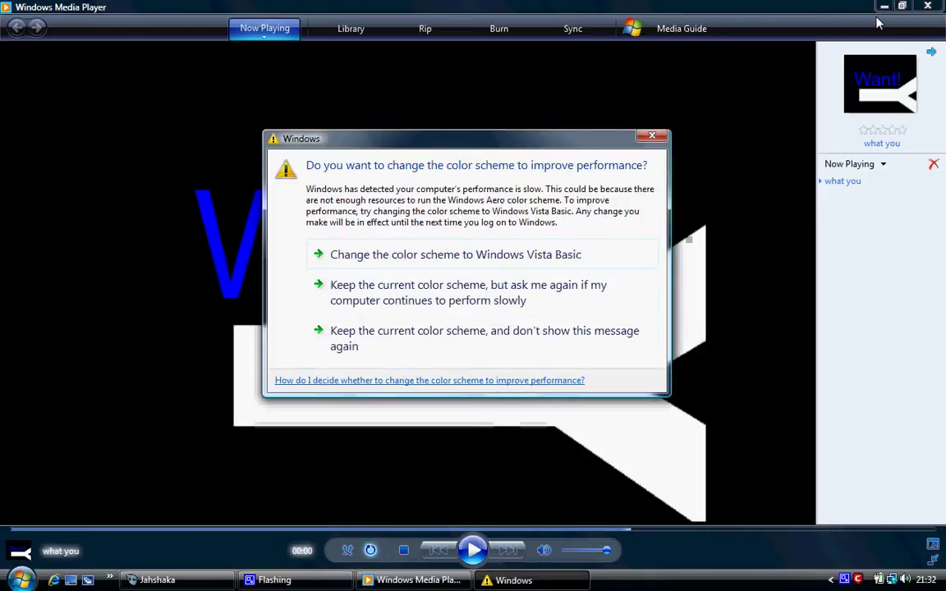
pyautogui.click(541, 264)
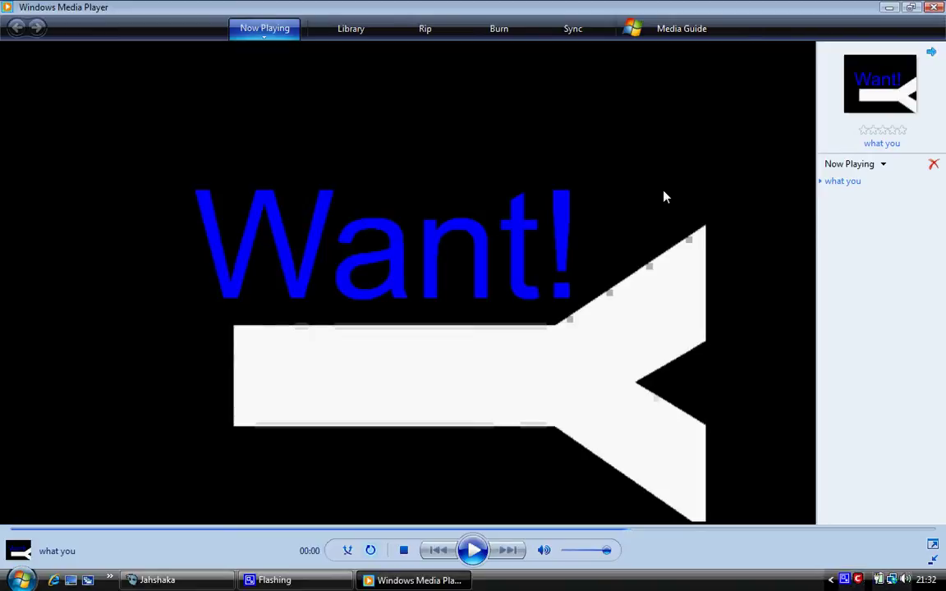
# - Close Media Player, restore Jahshaka, view Animation, then return to Editing and scroll the clip list
pyautogui.click(930, 9)
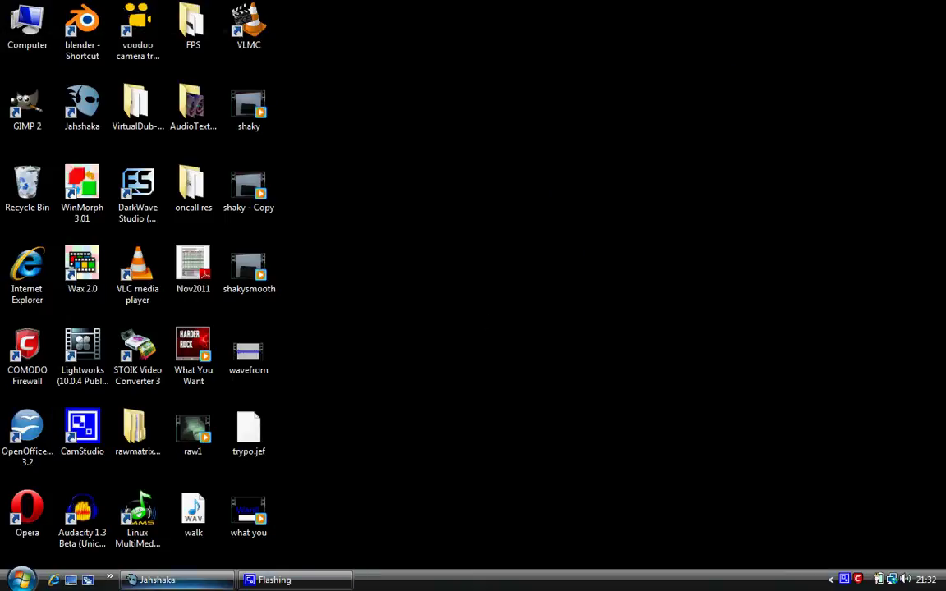
pyautogui.click(164, 579)
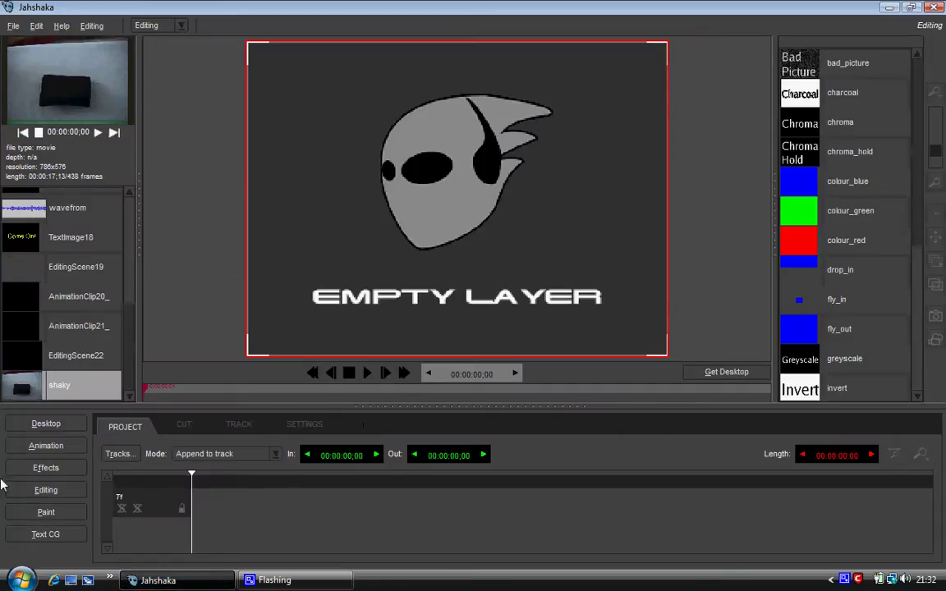
pyautogui.click(48, 447)
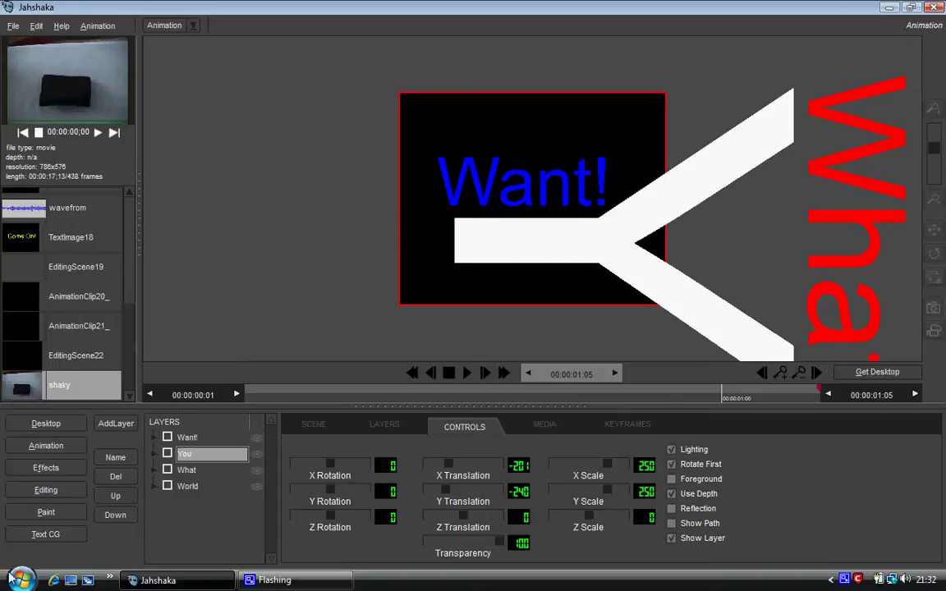
pyautogui.click(59, 493)
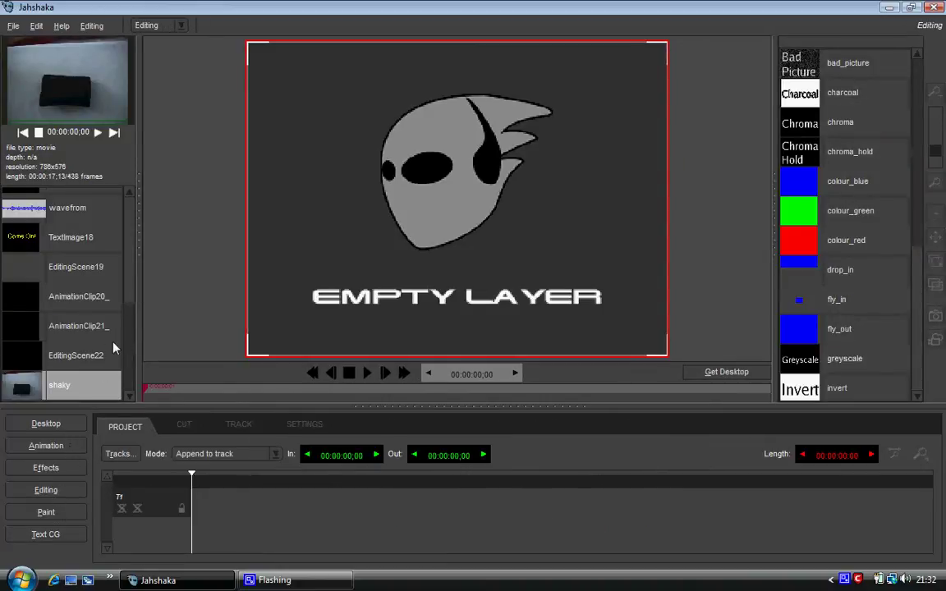
pyautogui.scroll(5, 127, 349)
# - Append the What You Want audio to track T1, audition it, and mark an in point at 00:00:02;10
pyautogui.click(75, 223)
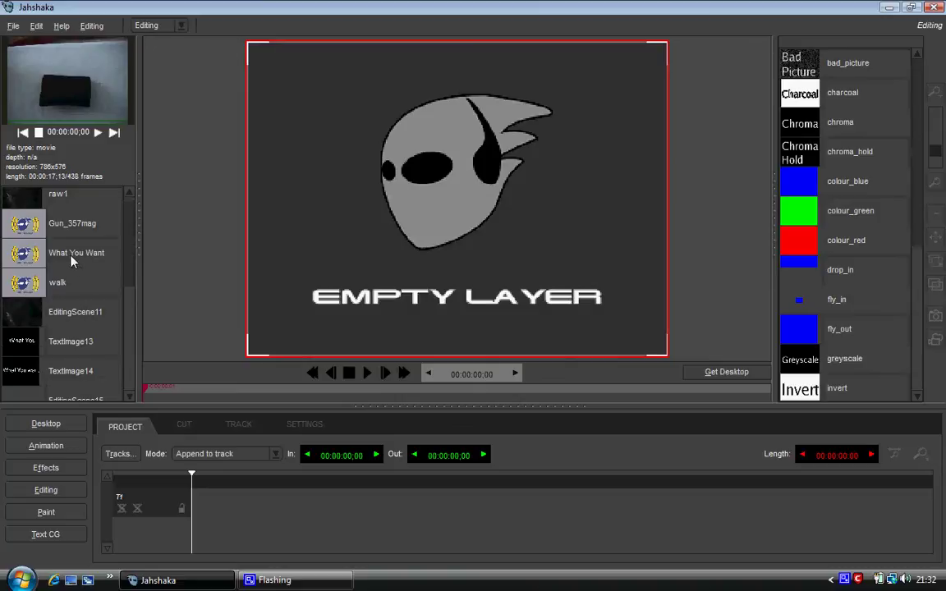
pyautogui.click(209, 505)
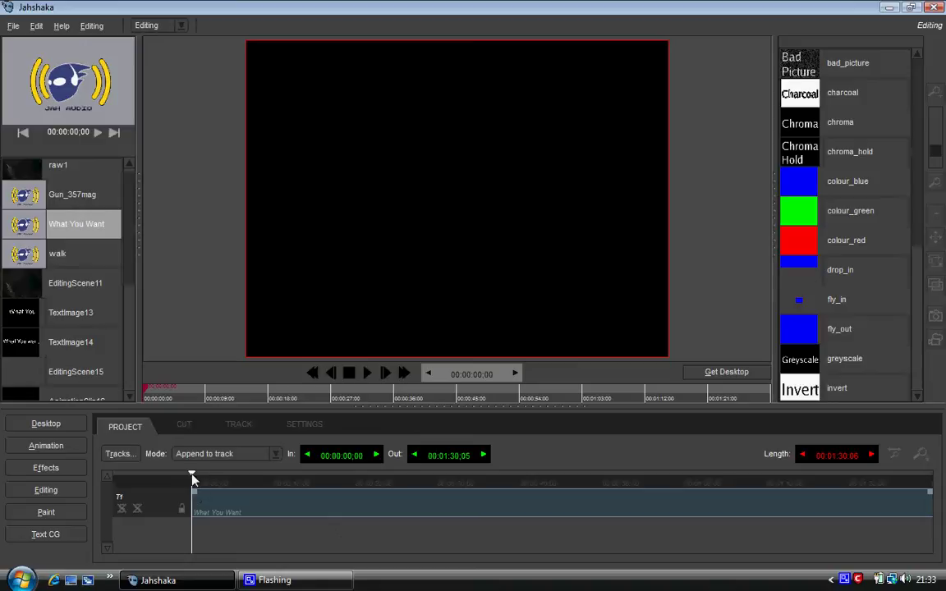
pyautogui.moveTo(192, 480); pyautogui.dragTo(228, 479)
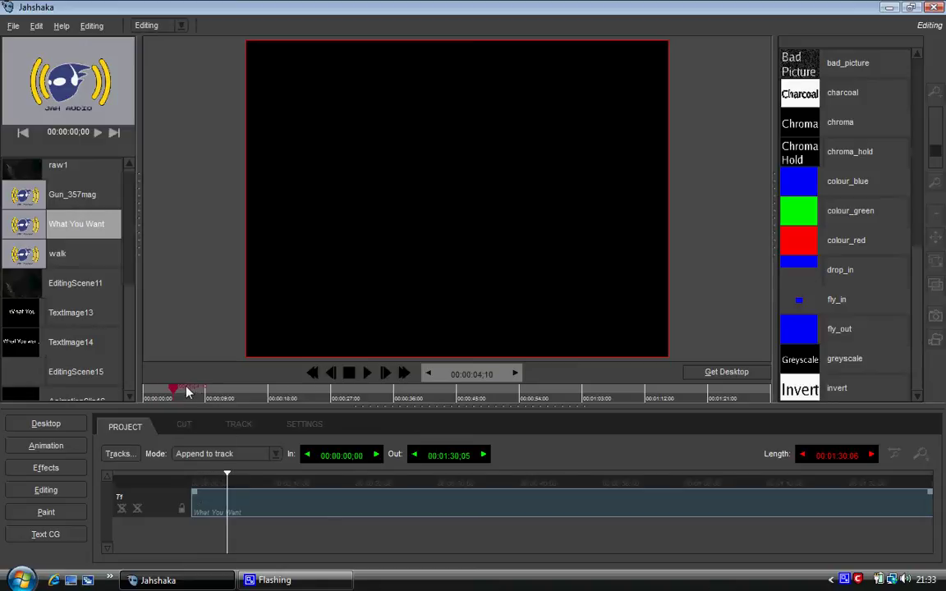
pyautogui.moveTo(173, 391); pyautogui.dragTo(145, 392)
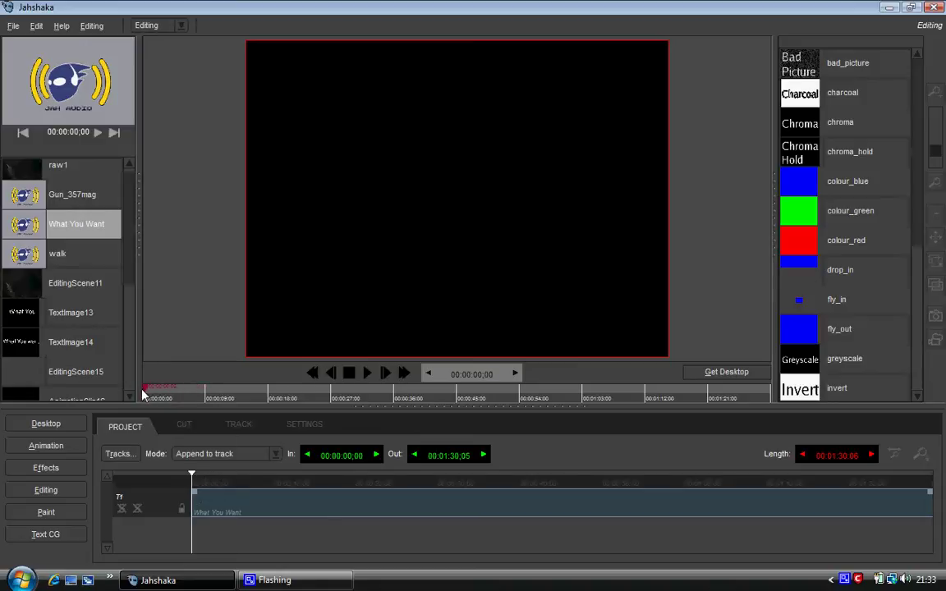
pyautogui.click(364, 373)
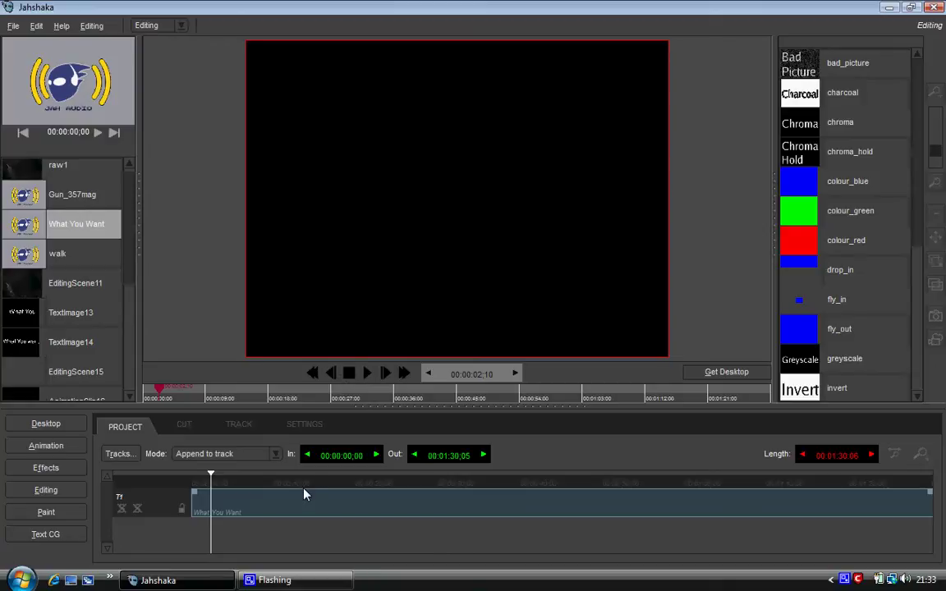
pyautogui.press('i')
pyautogui.click(332, 514)
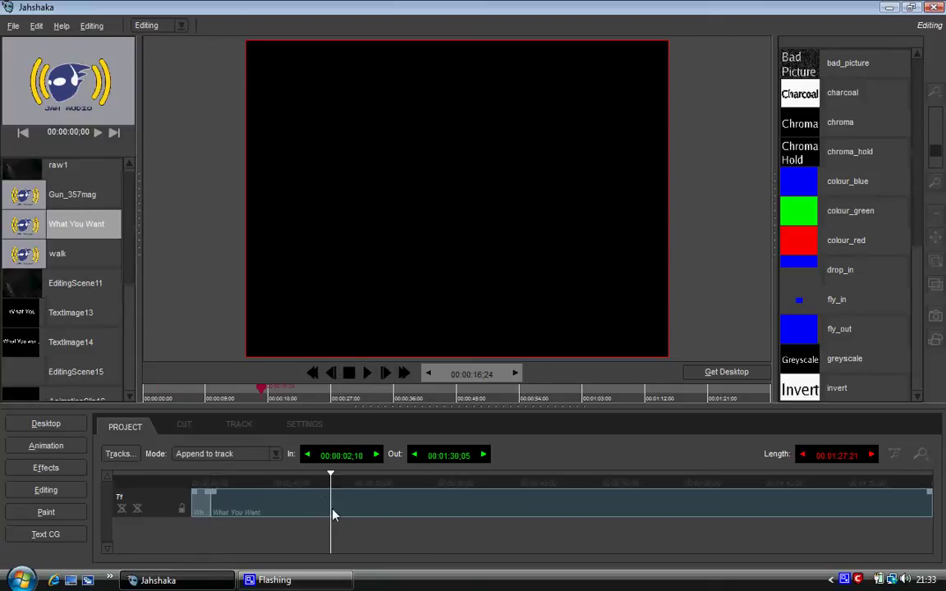
# - Trim the What You Want clip to 0;00–2;09, play it back, and step to frame 0;05
pyautogui.press('o')
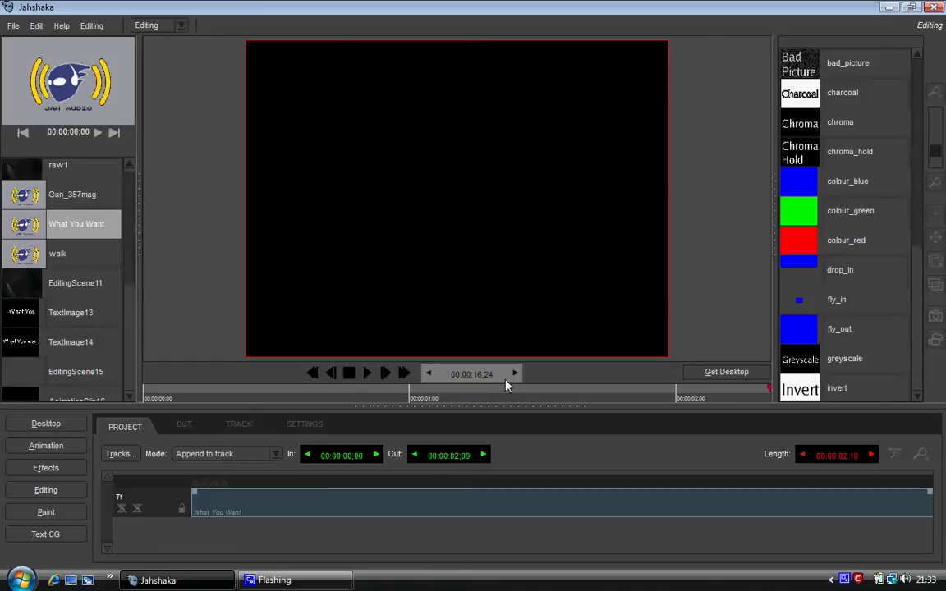
pyautogui.click(367, 375)
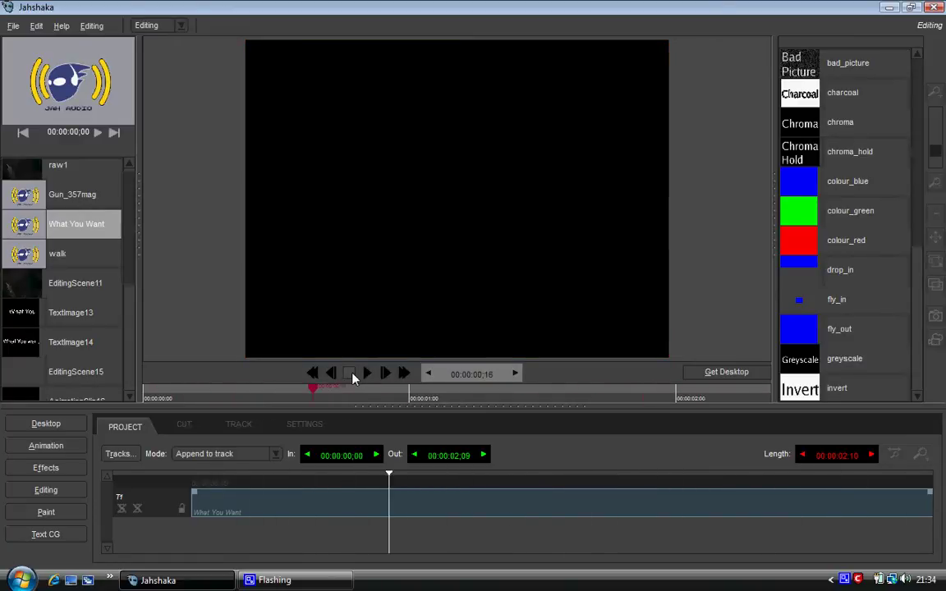
pyautogui.click(349, 374)
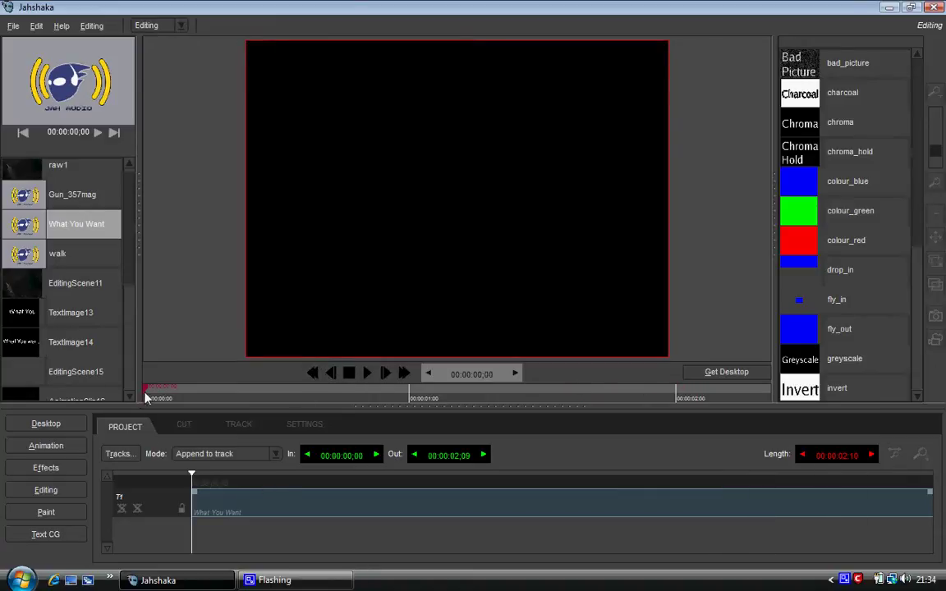
pyautogui.moveTo(145, 392)
pyautogui.mouseDown()
pyautogui.moveTo(227, 394)
pyautogui.moveTo(218, 392)
pyautogui.mouseUp()
pyautogui.click(331, 378)
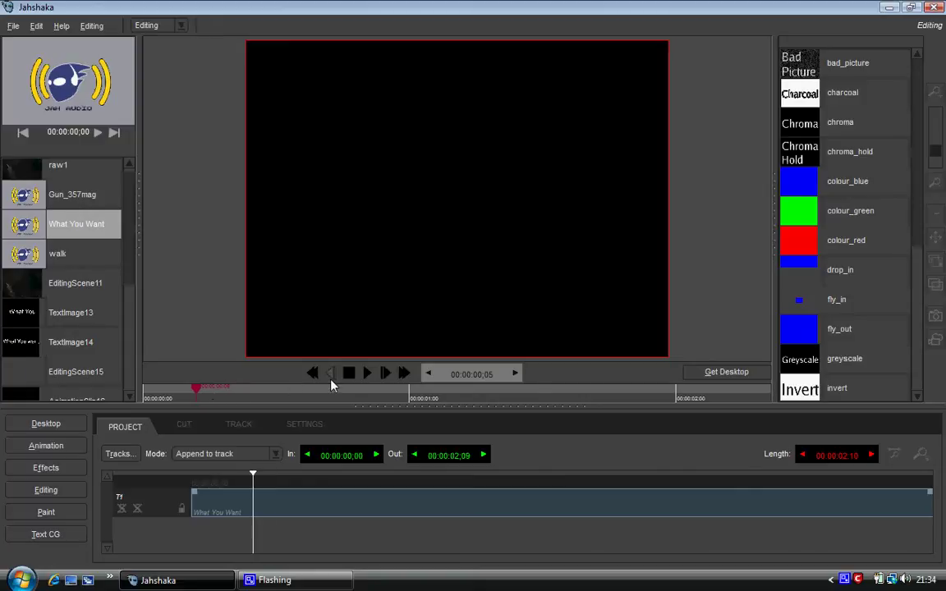
# - Split the T1 clip at frame 0;05 and replay the cut, ending near frame 0;09
pyautogui.press('i')
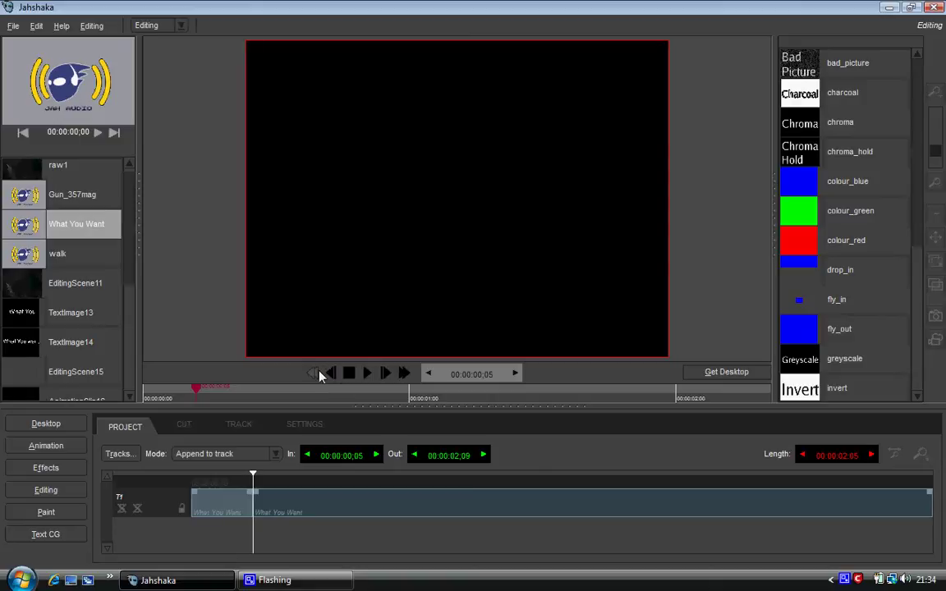
pyautogui.click(314, 374)
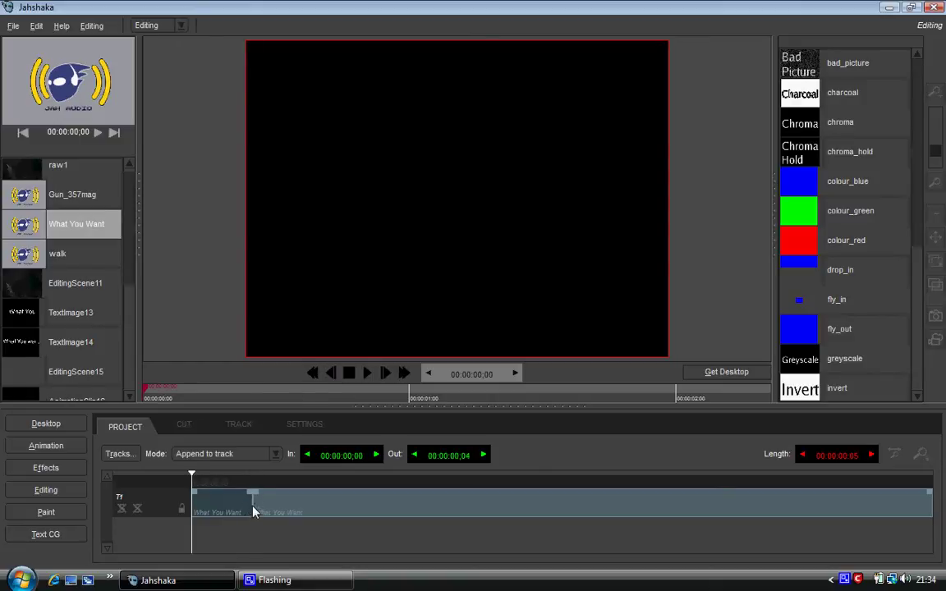
pyautogui.click(369, 374)
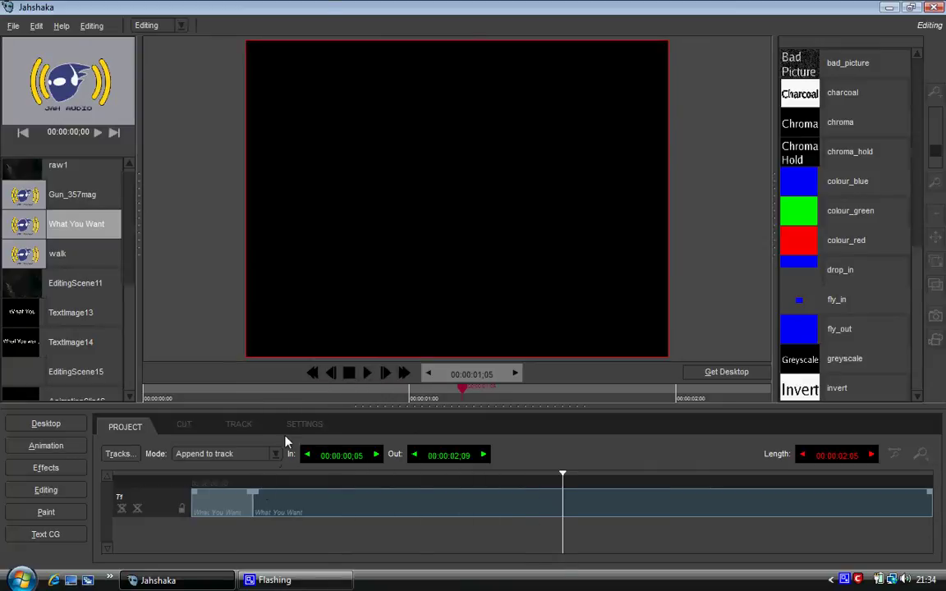
pyautogui.moveTo(459, 391)
pyautogui.mouseDown()
pyautogui.moveTo(248, 388)
pyautogui.moveTo(189, 402)
pyautogui.mouseUp()
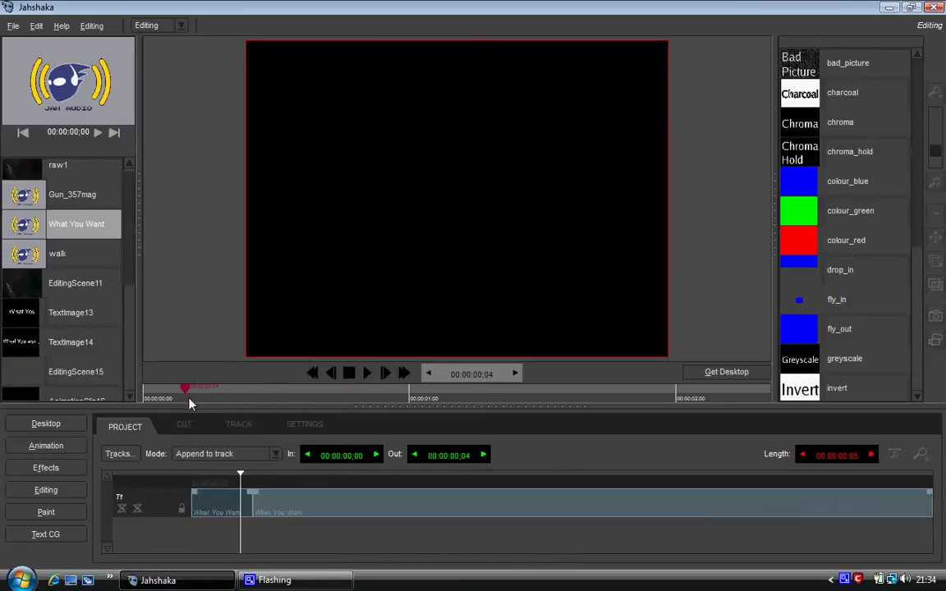
pyautogui.click(347, 374)
pyautogui.click(315, 373)
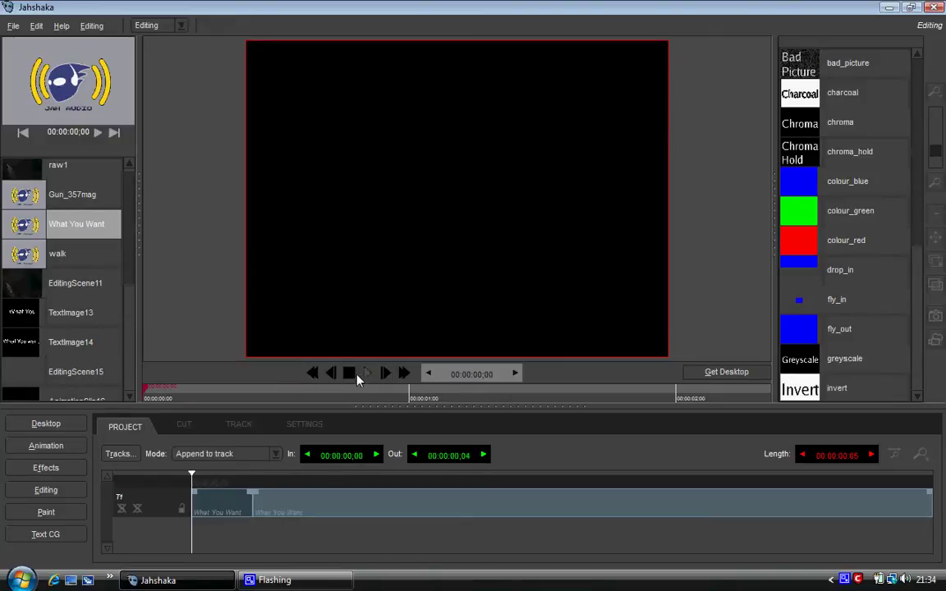
pyautogui.click(355, 376)
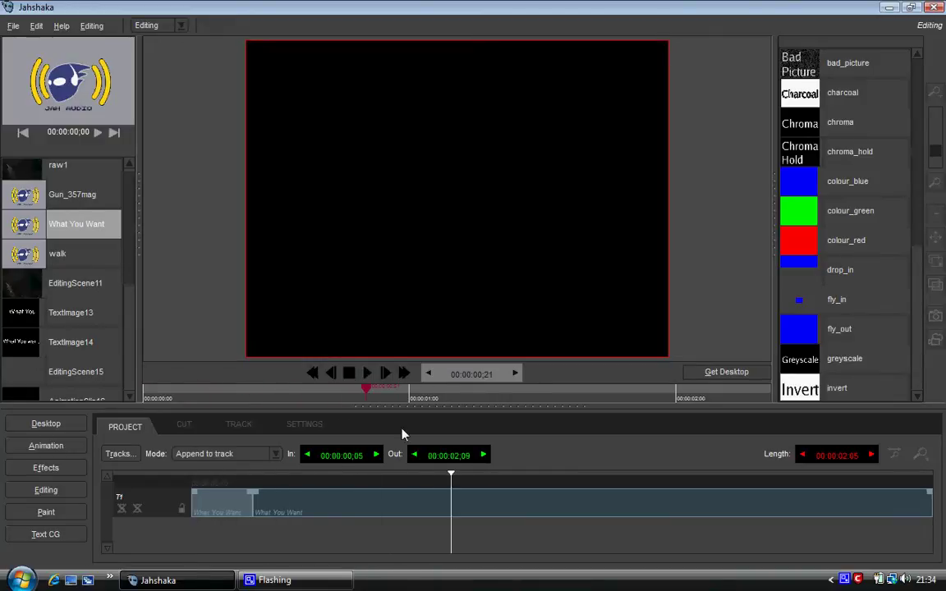
pyautogui.moveTo(380, 396)
pyautogui.mouseDown()
pyautogui.moveTo(249, 394)
pyautogui.moveTo(266, 396)
pyautogui.mouseUp()
# - Add a cut at frame 0;09 and play the sequence from the start
pyautogui.moveTo(264, 394); pyautogui.dragTo(249, 394)
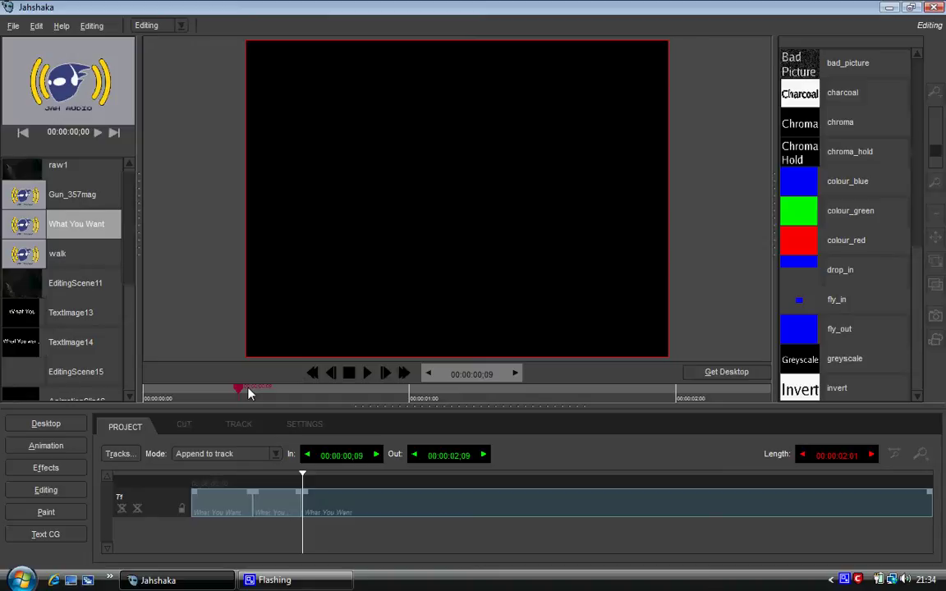
pyautogui.click(315, 374)
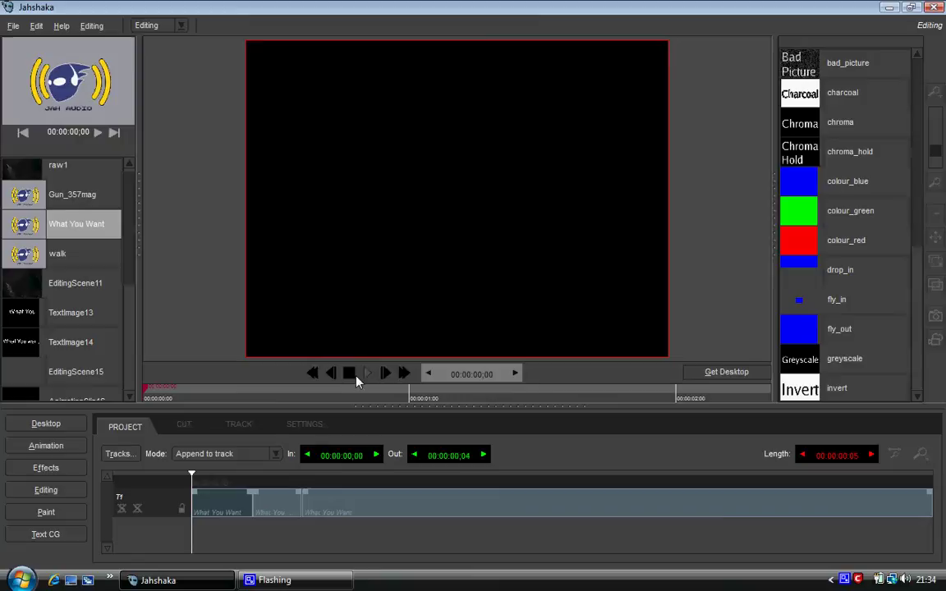
pyautogui.click(356, 380)
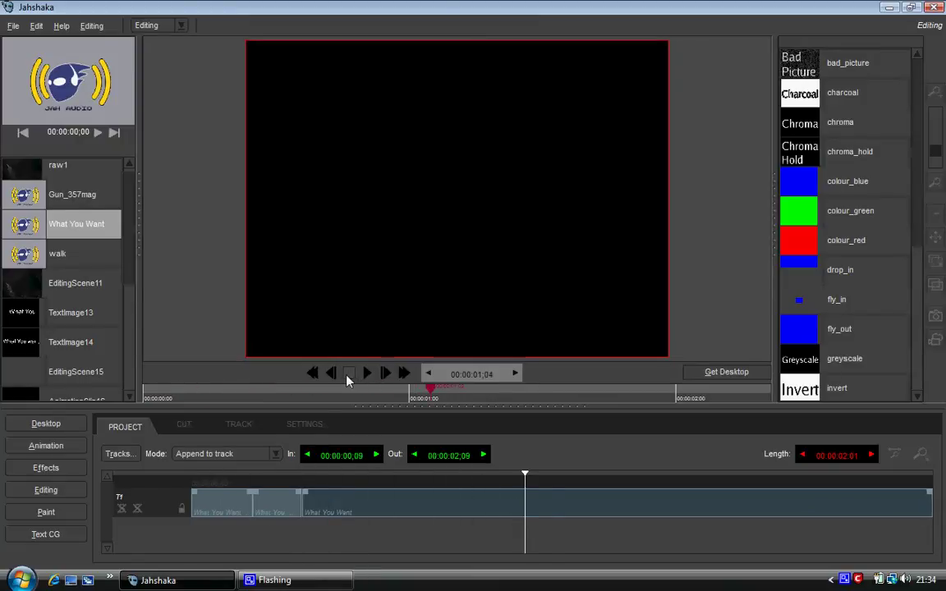
pyautogui.click(317, 375)
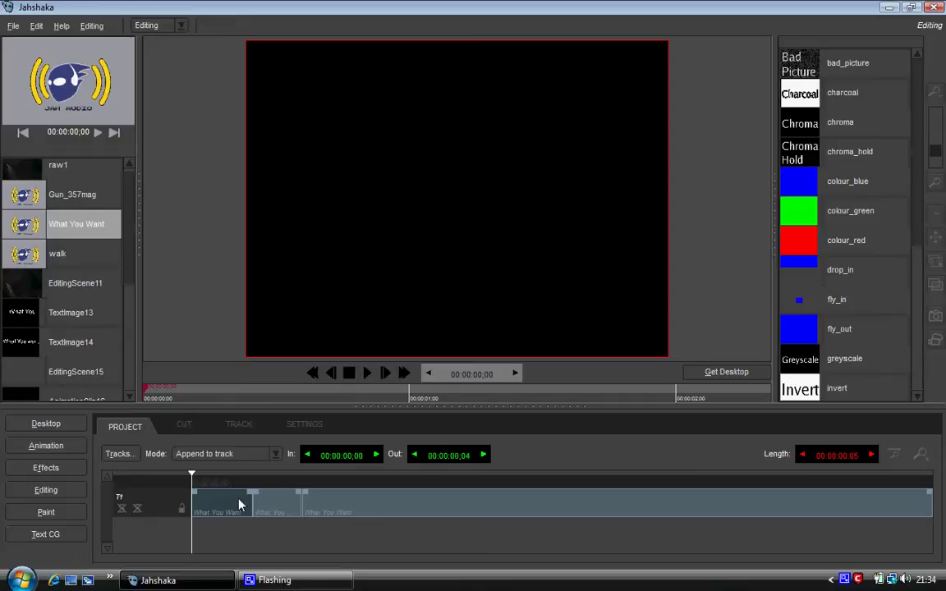
# - Step the playhead from frame 5 forward to frame 14 and split the clip there
pyautogui.click(278, 512)
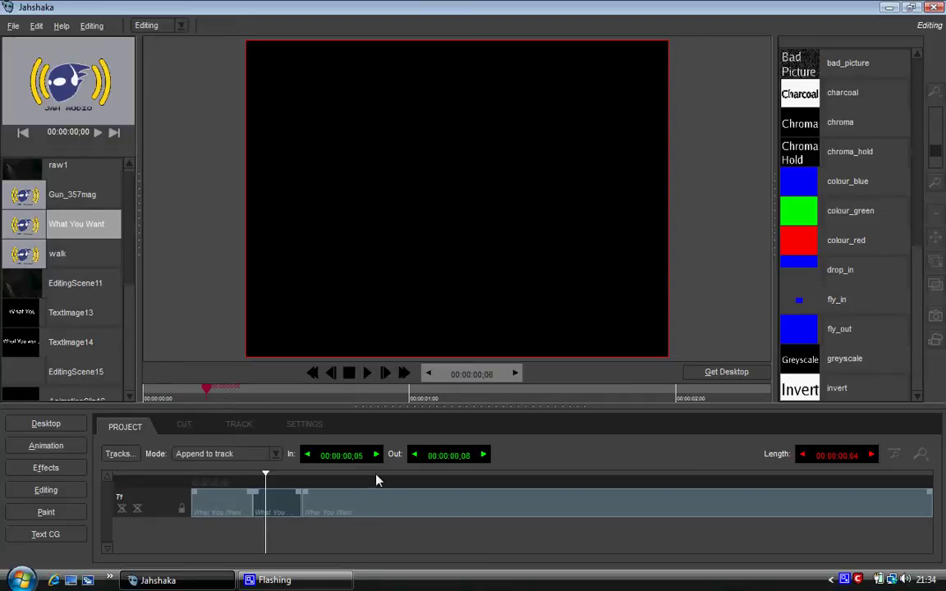
pyautogui.click(325, 513)
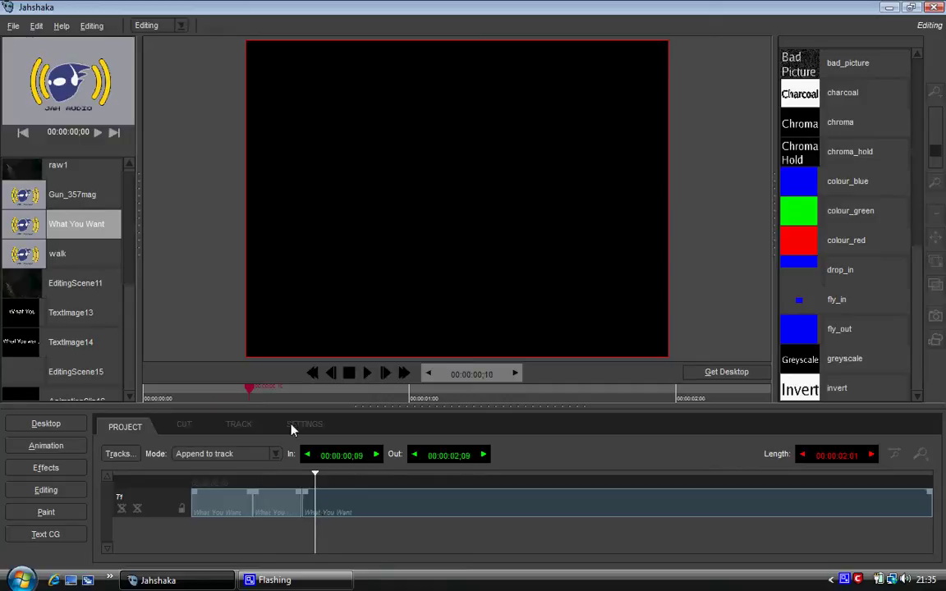
pyautogui.press('Left')
pyautogui.press('Left')
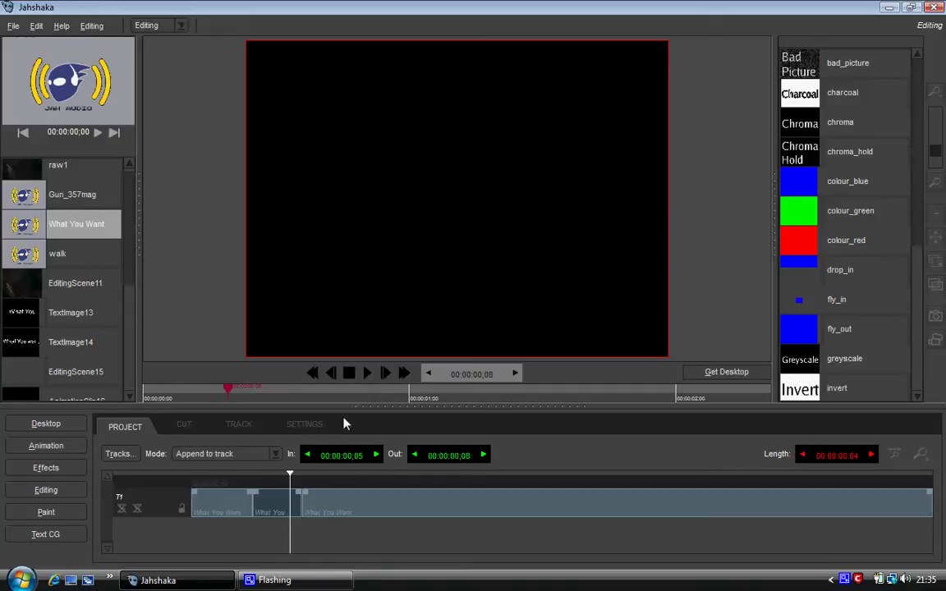
pyautogui.click(331, 375)
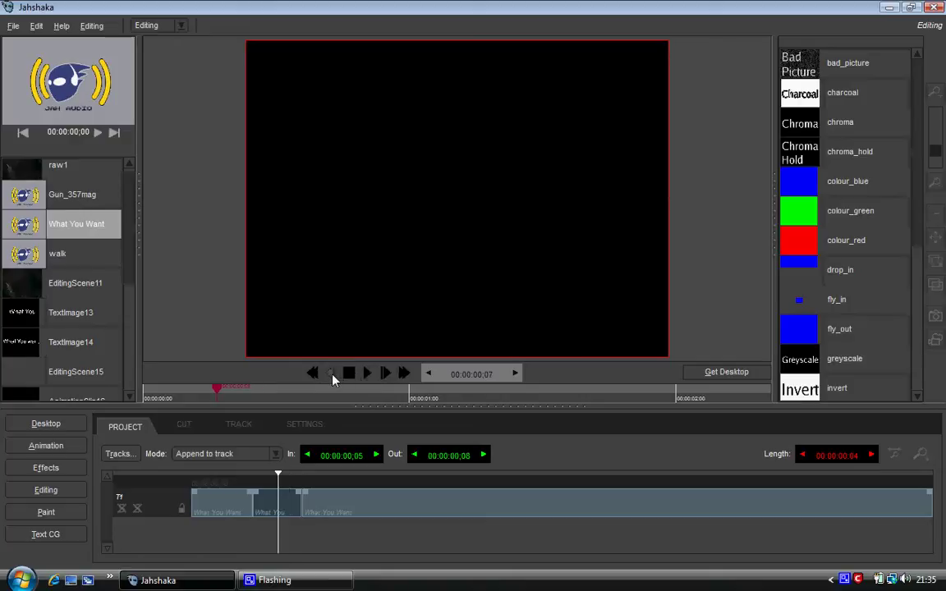
pyautogui.click(332, 374)
pyautogui.click(332, 374)
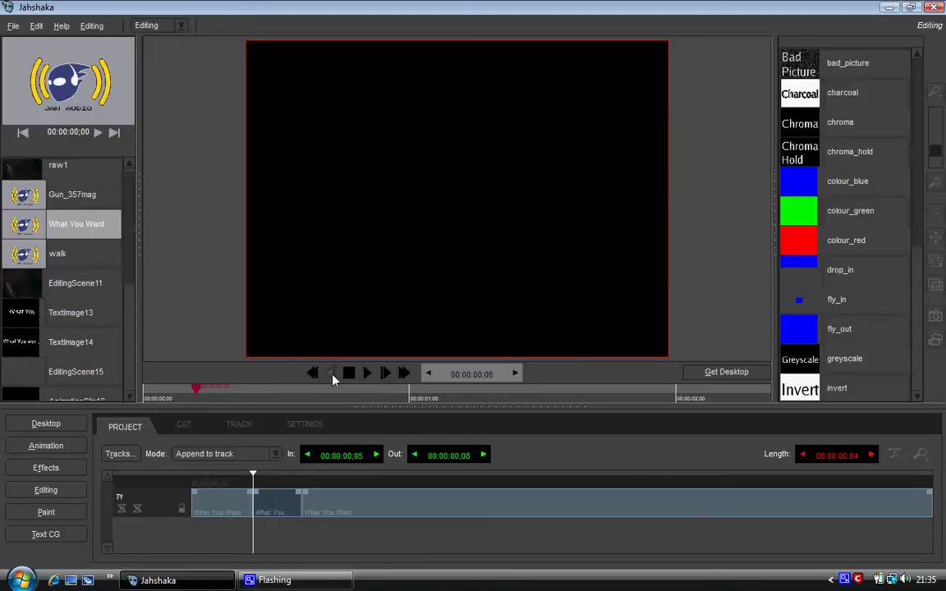
pyautogui.click(385, 378)
pyautogui.click(386, 378)
pyautogui.click(385, 379)
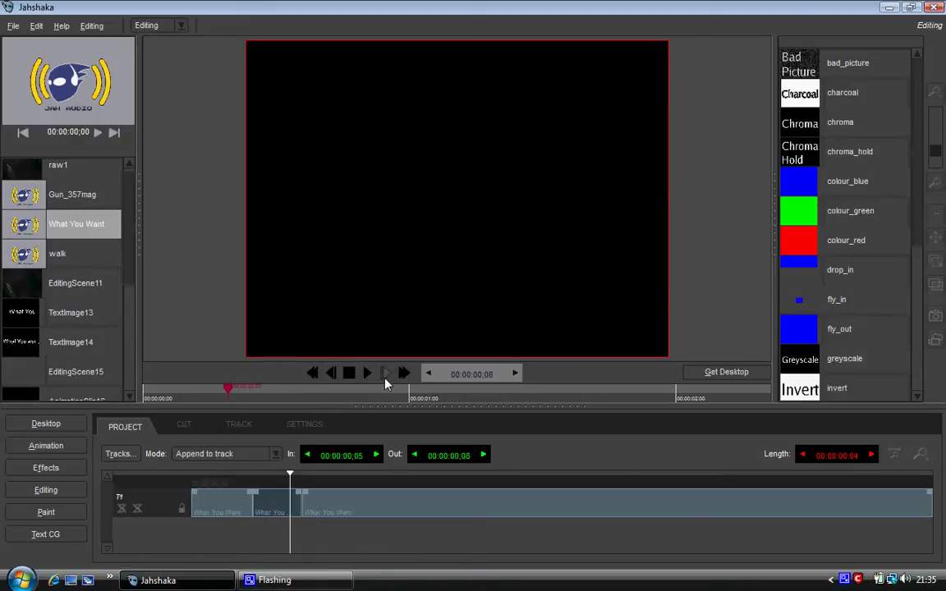
pyautogui.click(385, 378)
pyautogui.click(386, 378)
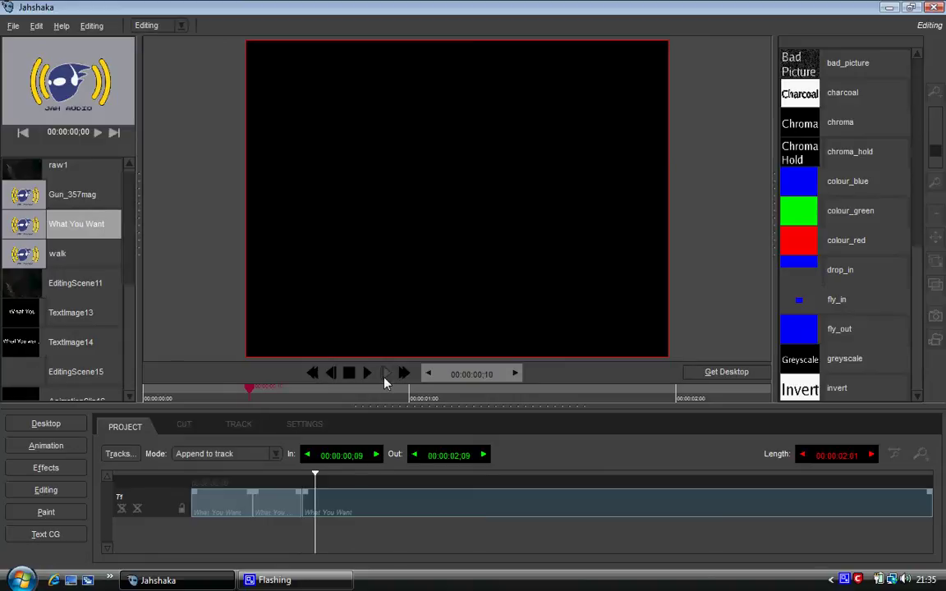
pyautogui.click(386, 379)
pyautogui.click(385, 379)
pyautogui.click(386, 379)
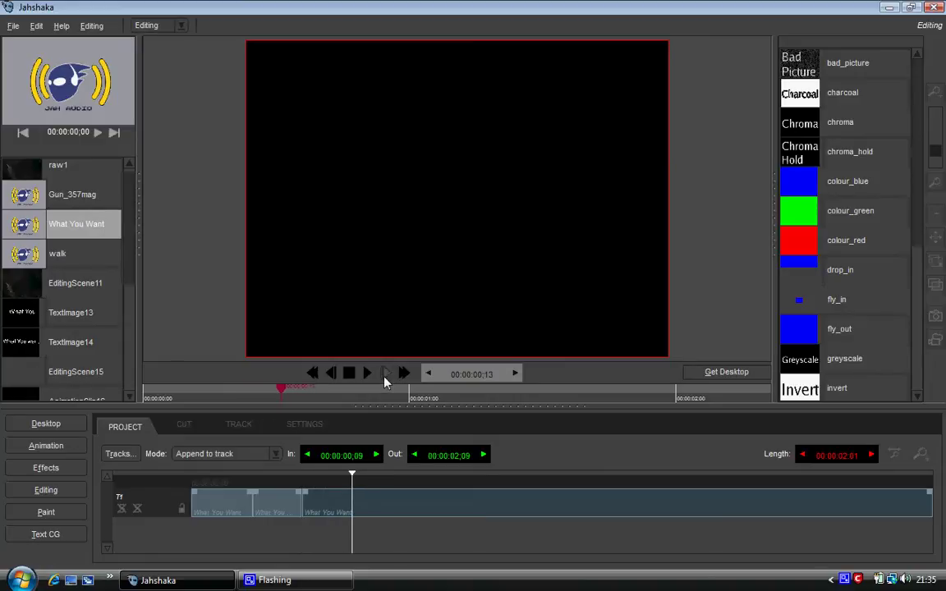
pyautogui.click(386, 378)
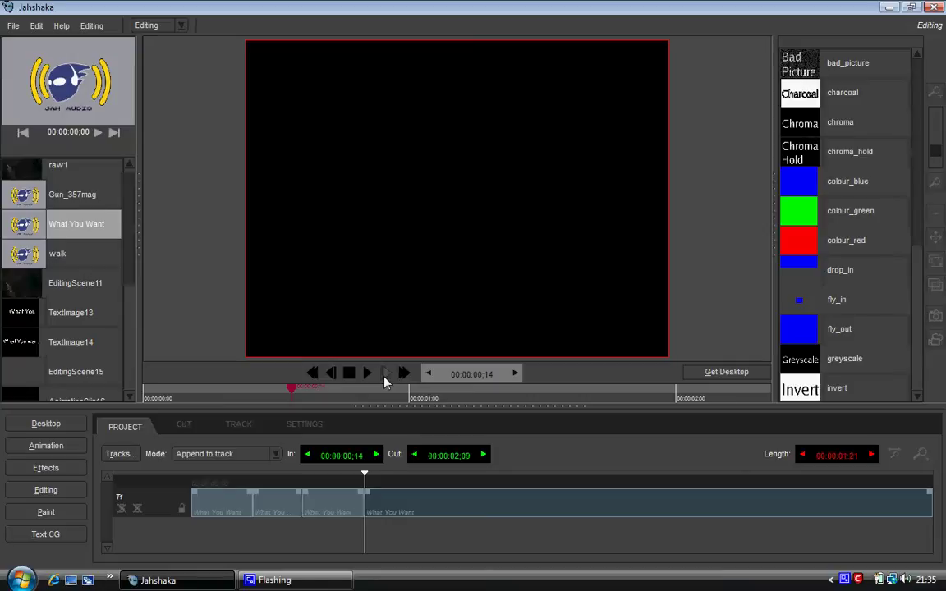
pyautogui.click(332, 373)
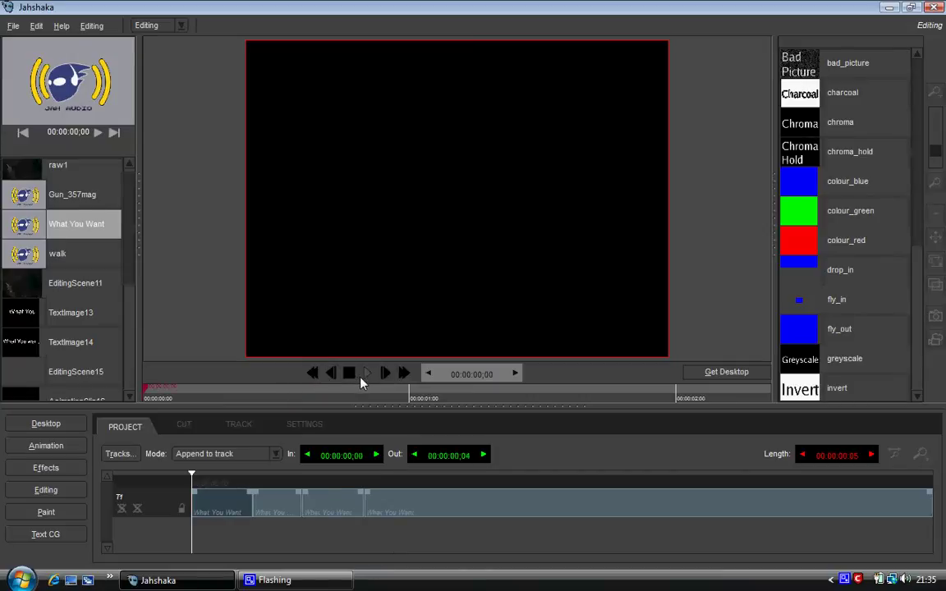
# - Review the cuts by playing back, then stepping from the start through frames 6, 9 and 14
pyautogui.click(353, 379)
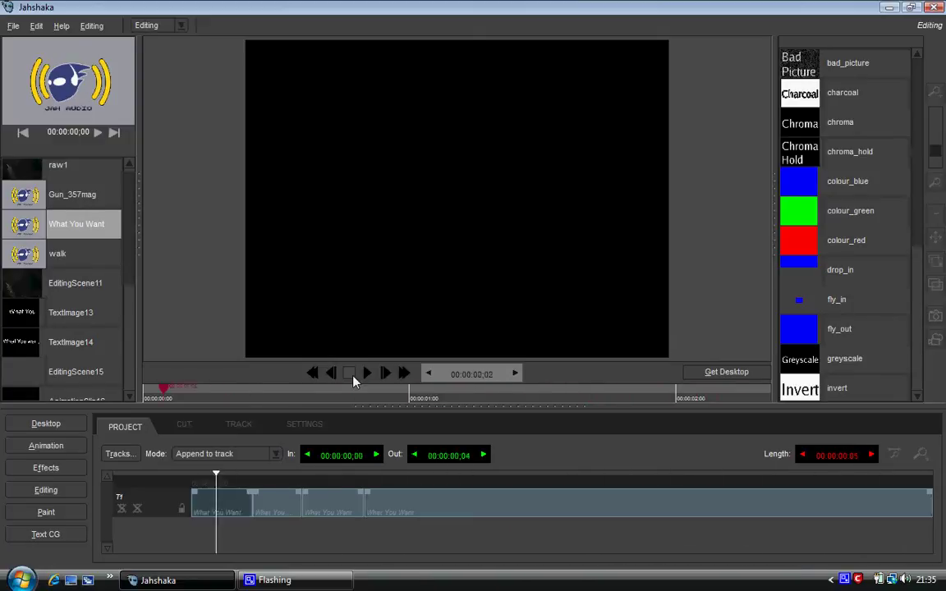
pyautogui.click(353, 380)
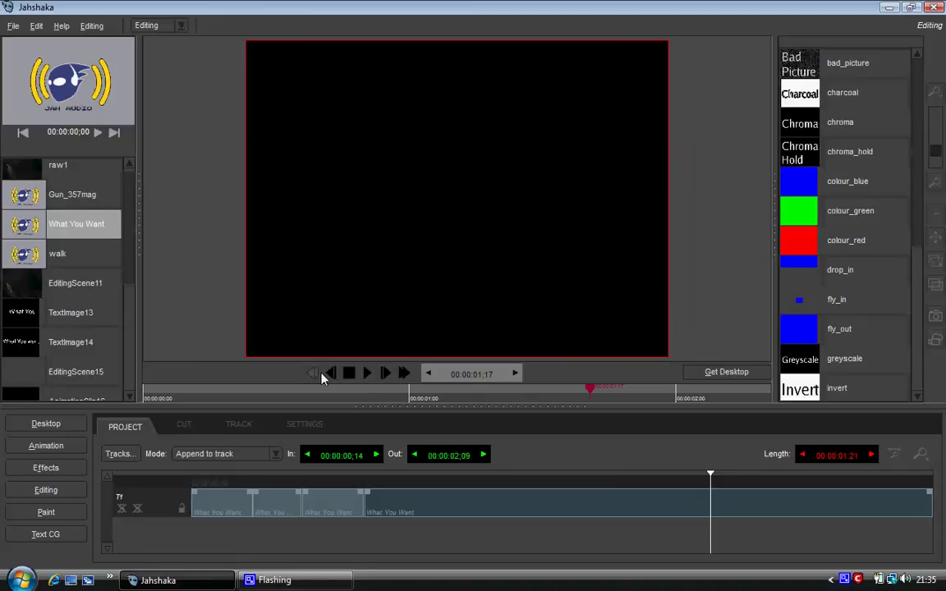
pyautogui.click(323, 376)
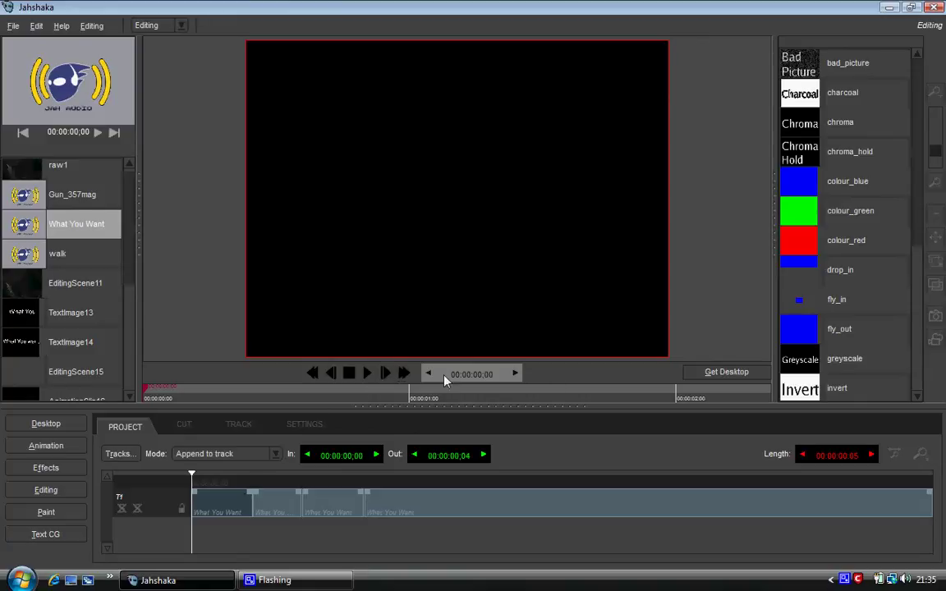
pyautogui.click(385, 373)
pyautogui.click(385, 373)
pyautogui.click(385, 374)
pyautogui.click(385, 374)
pyautogui.click(385, 374)
pyautogui.click(385, 373)
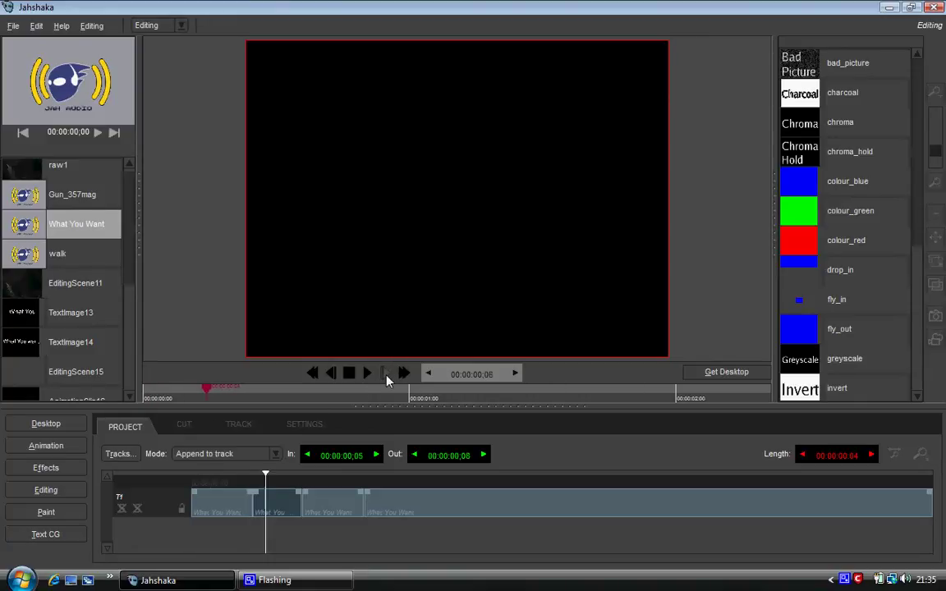
pyautogui.click(386, 378)
pyautogui.click(387, 377)
pyautogui.click(386, 378)
pyautogui.click(387, 377)
pyautogui.click(387, 377)
pyautogui.click(386, 378)
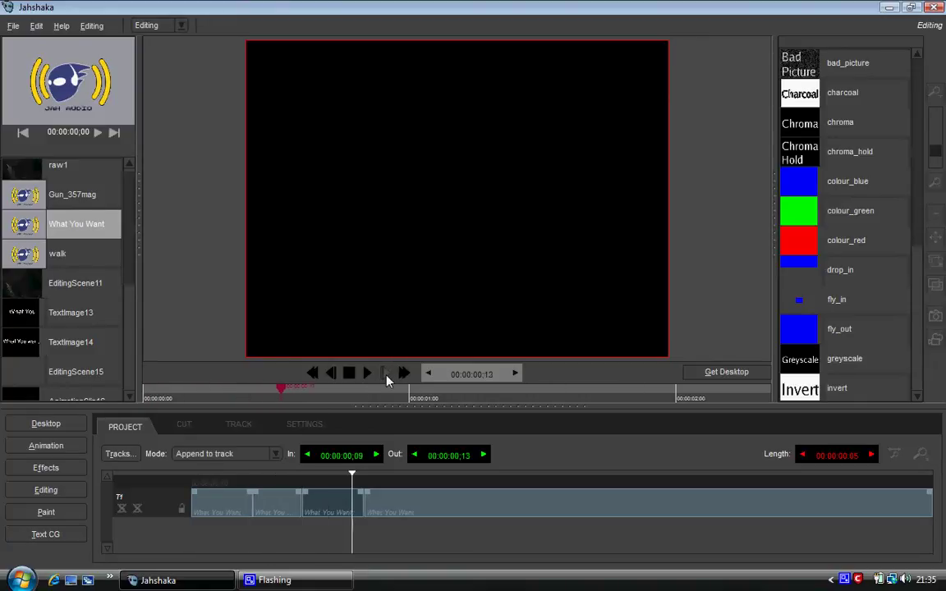
pyautogui.click(387, 377)
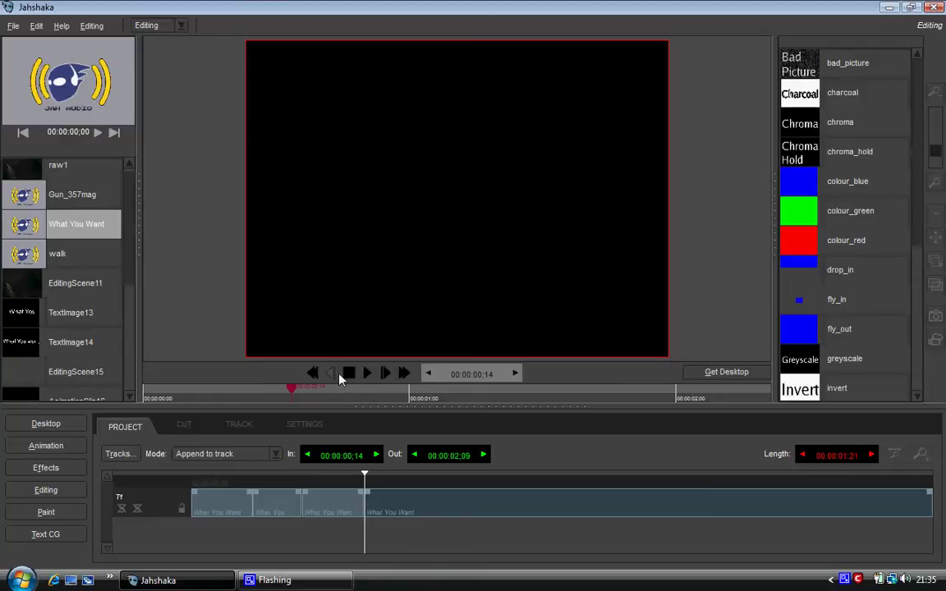
# - Clear the existing scene in the Animation module
pyautogui.click(66, 445)
pyautogui.click(307, 427)
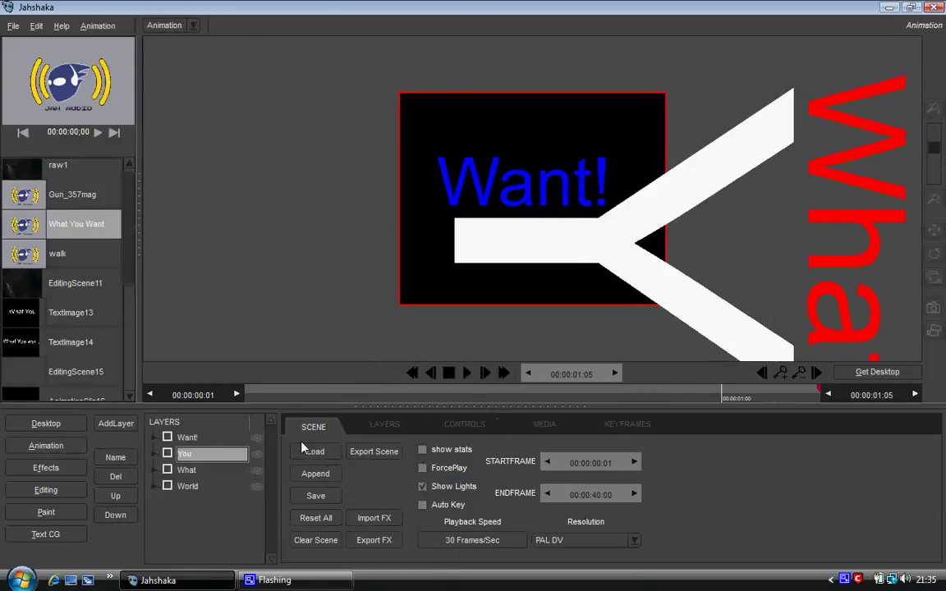
pyautogui.click(297, 541)
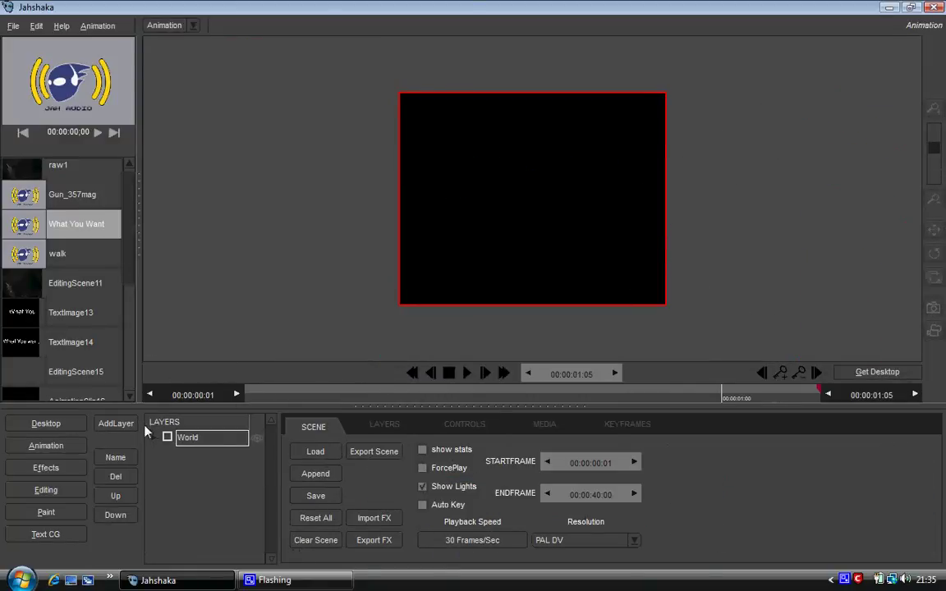
# - Add a polygon-style 3D text layer reading 'What'
pyautogui.click(119, 424)
pyautogui.click(131, 476)
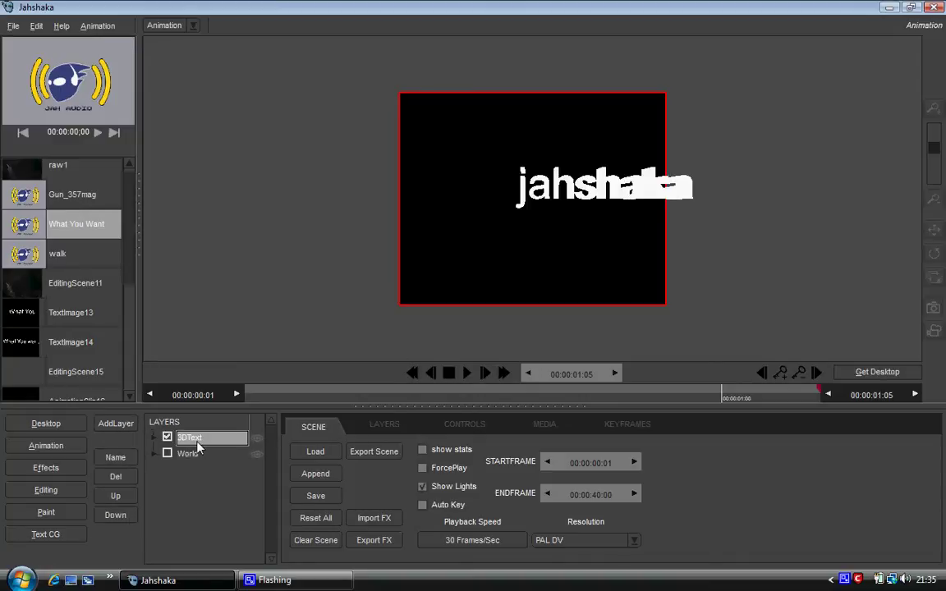
pyautogui.click(374, 427)
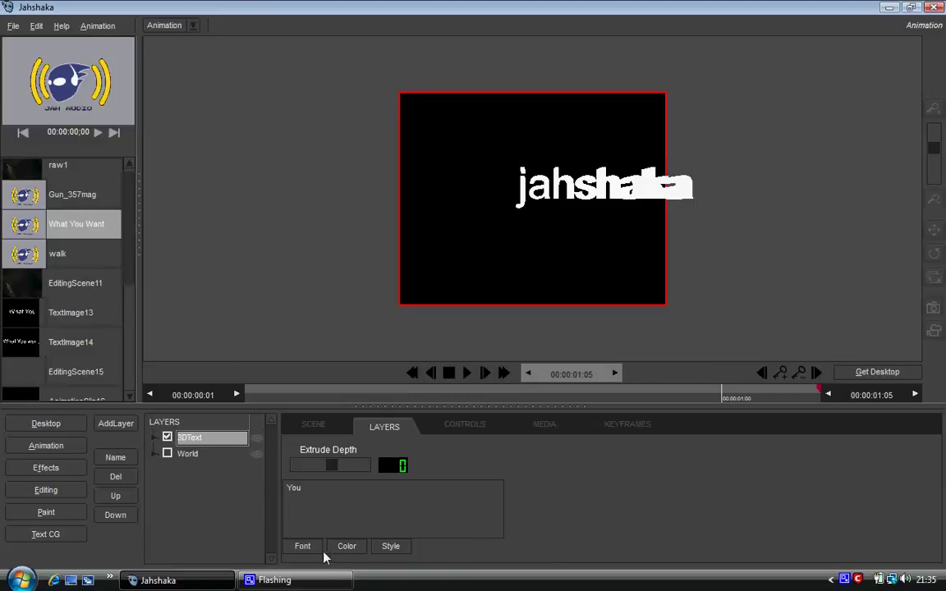
pyautogui.click(394, 545)
pyautogui.click(400, 530)
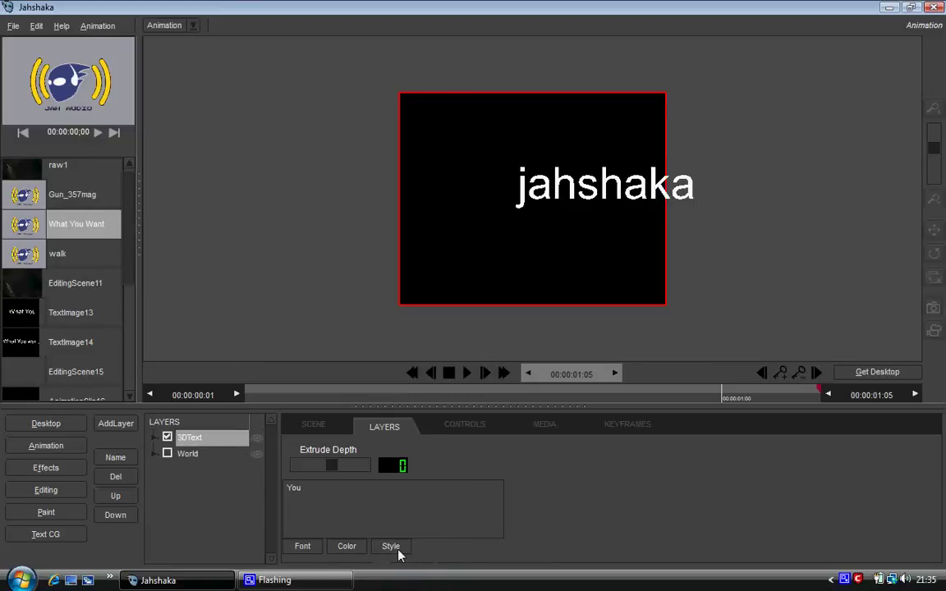
pyautogui.doubleClick(365, 496)
pyautogui.write('Waht')
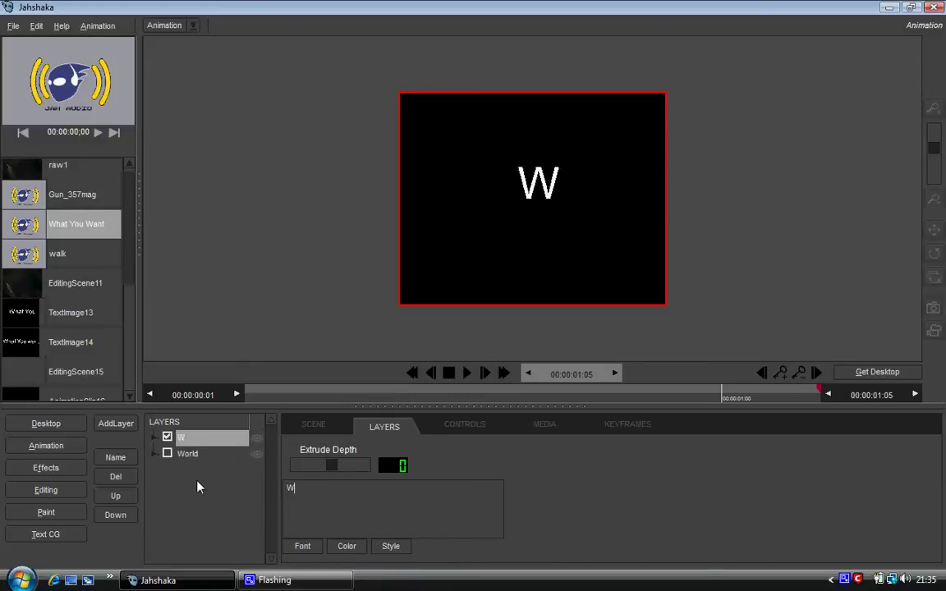
pyautogui.press('BackSpace')
pyautogui.press('BackSpace')
pyautogui.press('BackSpace')
pyautogui.write('har')
pyautogui.press('BackSpace')
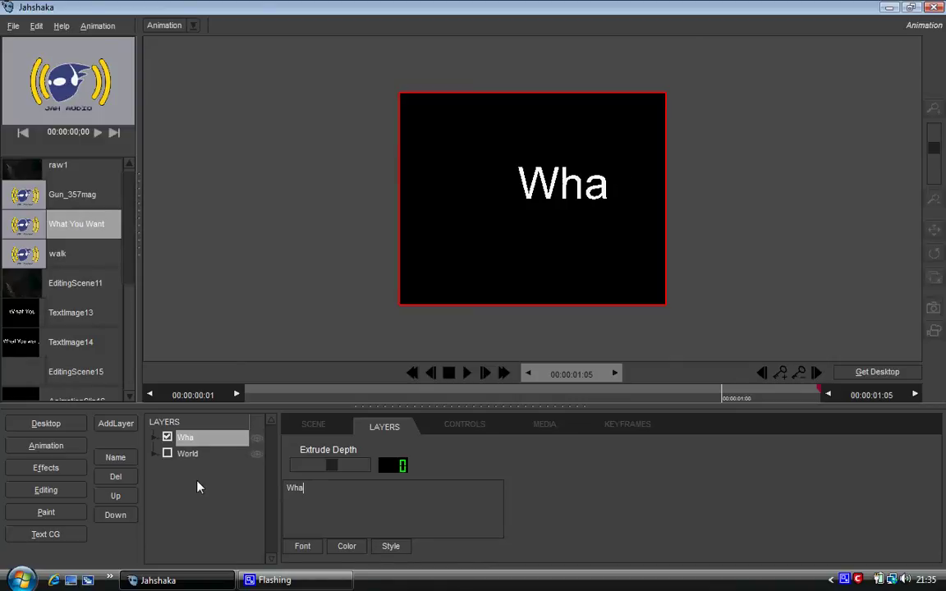
pyautogui.write('t')
# - Remove a stray image layer and add a polygon 3D text layer reading 'You'
pyautogui.click(116, 423)
pyautogui.click(128, 437)
pyautogui.click(205, 437)
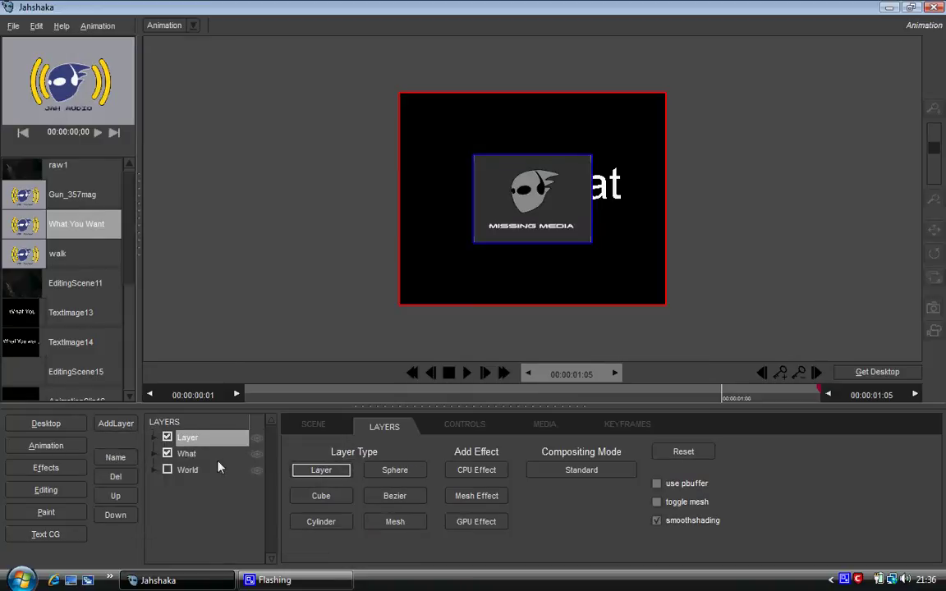
pyautogui.click(104, 480)
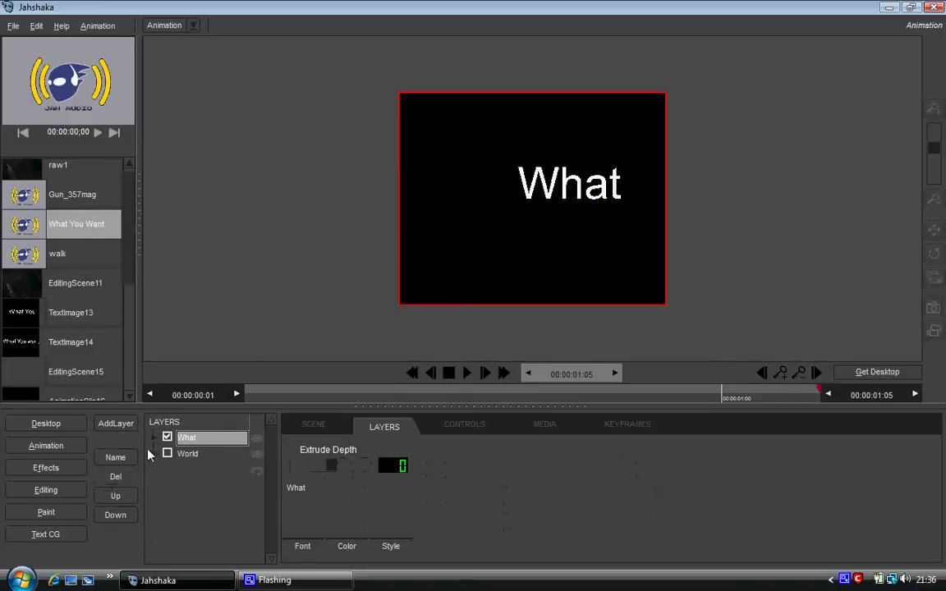
pyautogui.click(125, 431)
pyautogui.click(123, 470)
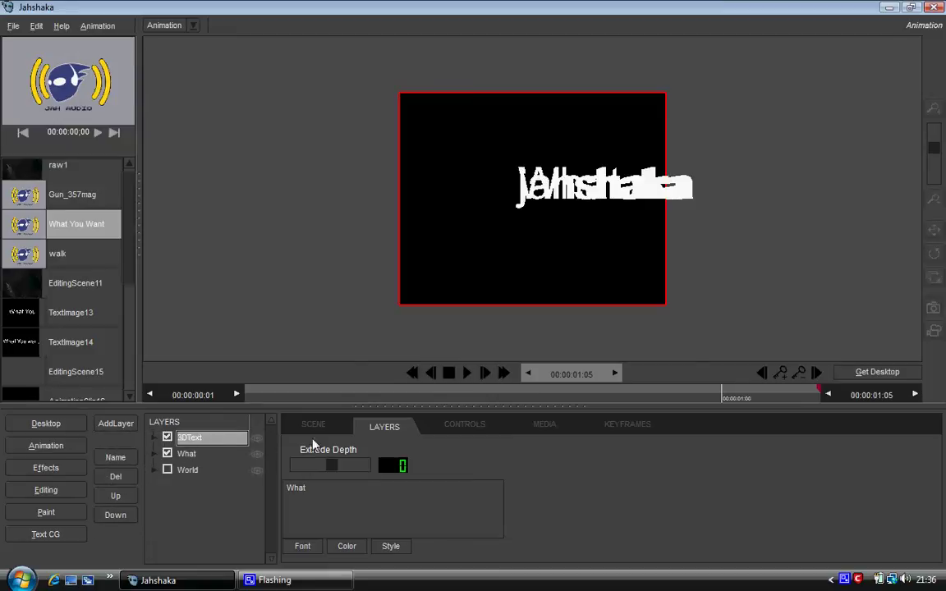
pyautogui.moveTo(312, 488); pyautogui.dragTo(261, 489)
pyautogui.write('You')
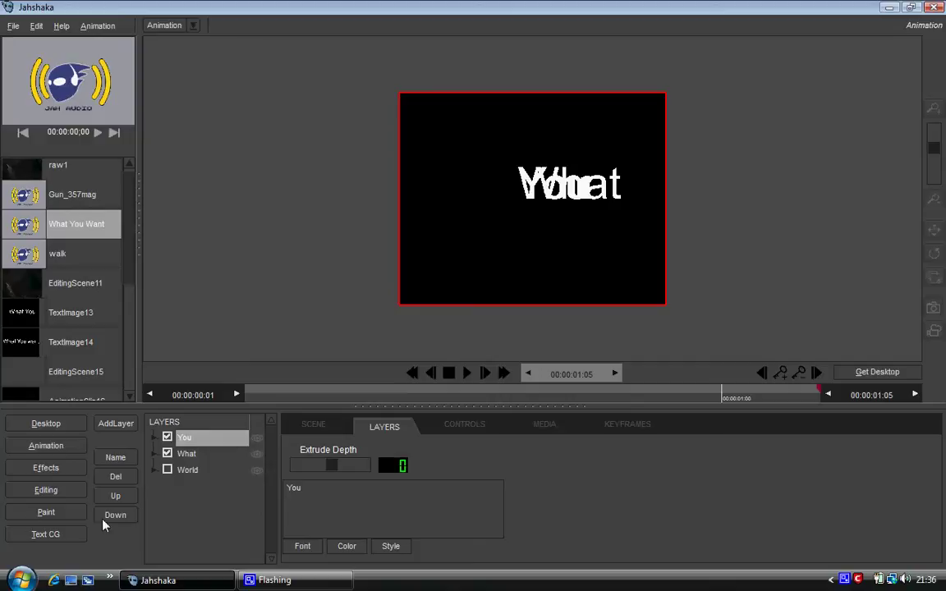
pyautogui.click(391, 546)
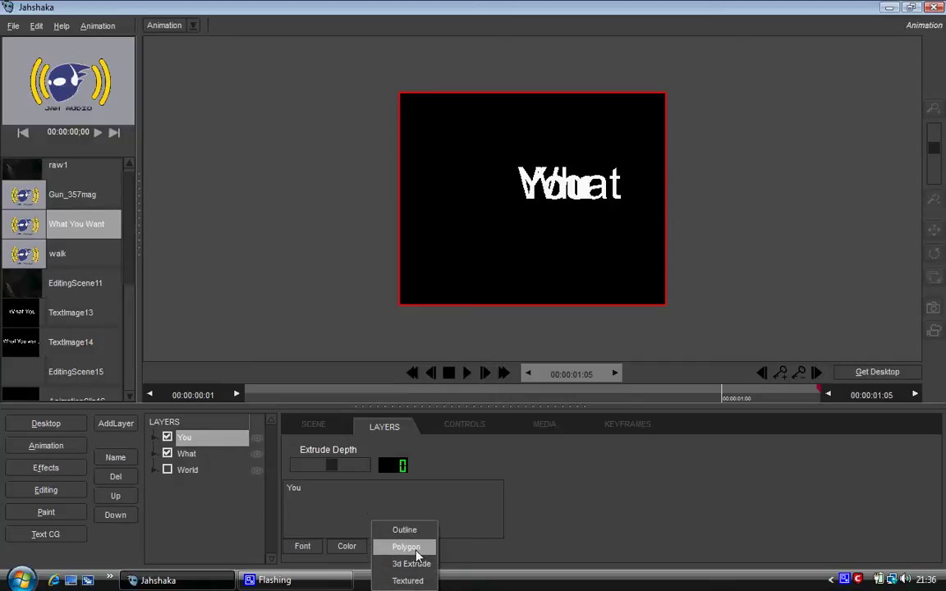
pyautogui.click(398, 546)
# - Add a polygon 3D text layer reading 'Want!' and hide it
pyautogui.click(115, 424)
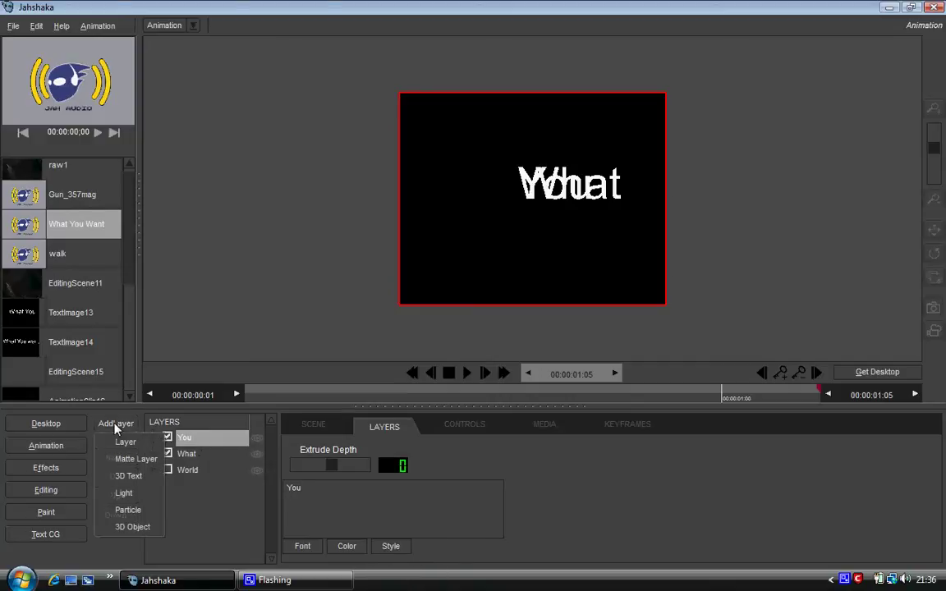
pyautogui.click(127, 476)
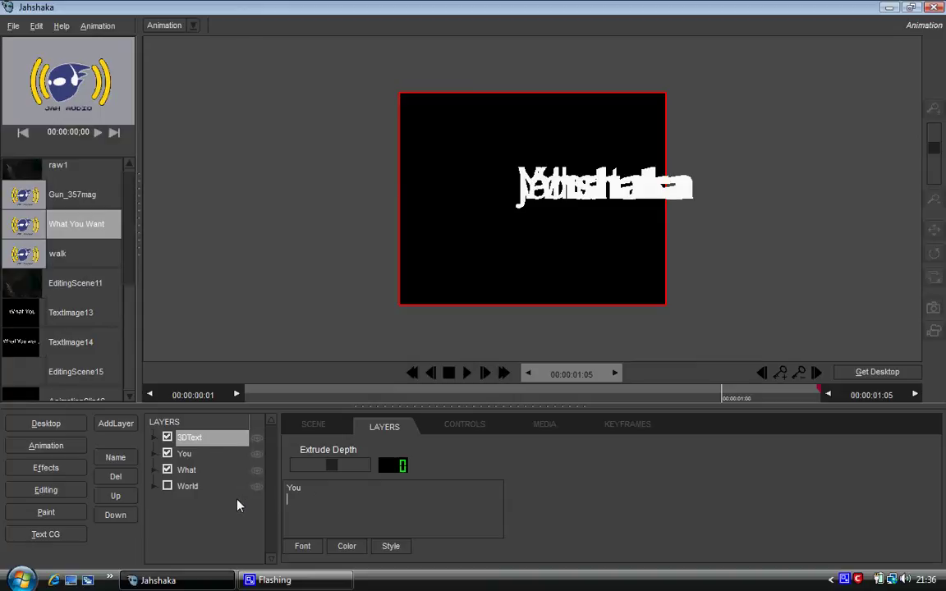
pyautogui.press('BackSpace')
pyautogui.press('BackSpace')
pyautogui.press('BackSpace')
pyautogui.write('Want')
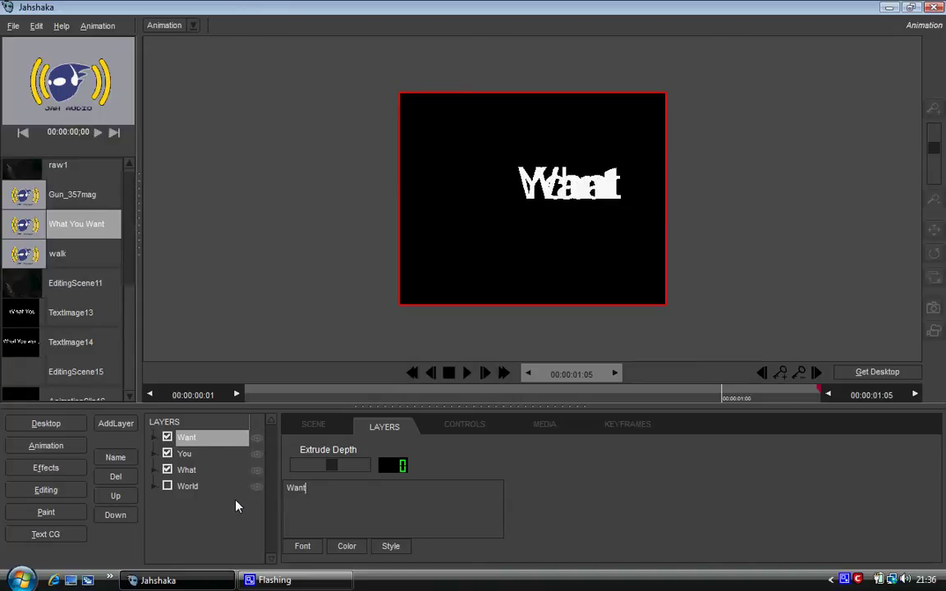
pyautogui.write('!')
pyautogui.click(391, 545)
pyautogui.click(394, 549)
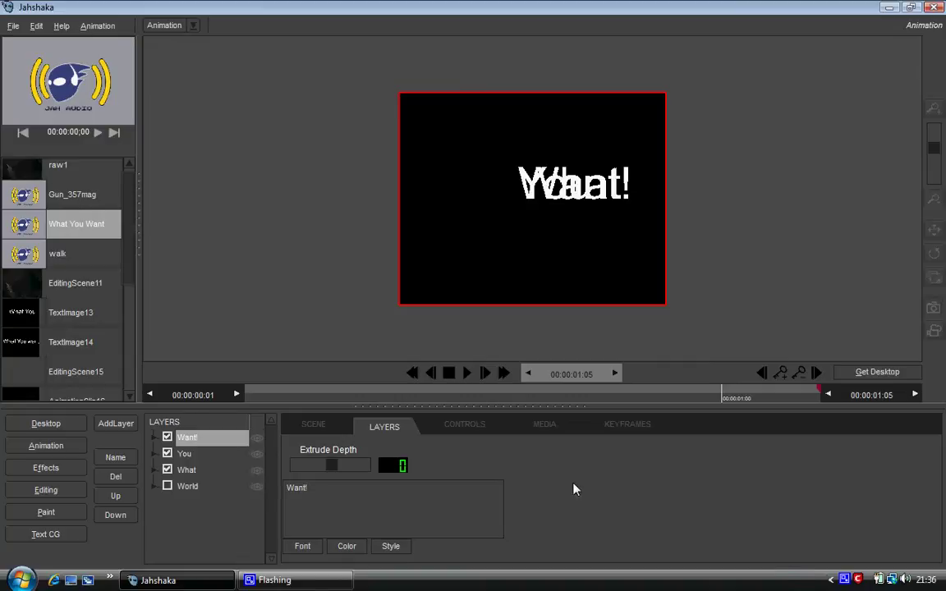
pyautogui.click(167, 437)
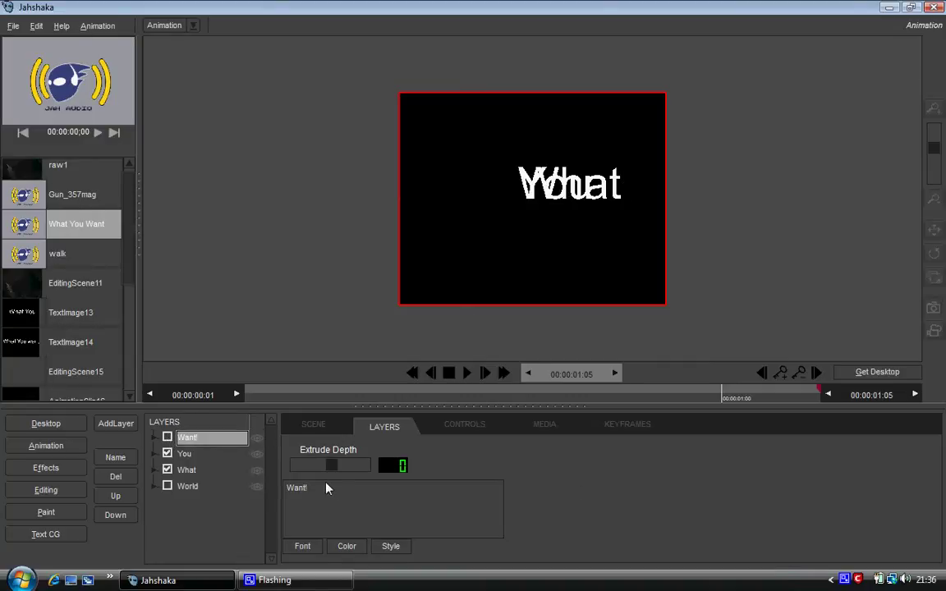
# - Colour the What text red and raise it to Y translation 90 above You
pyautogui.click(191, 472)
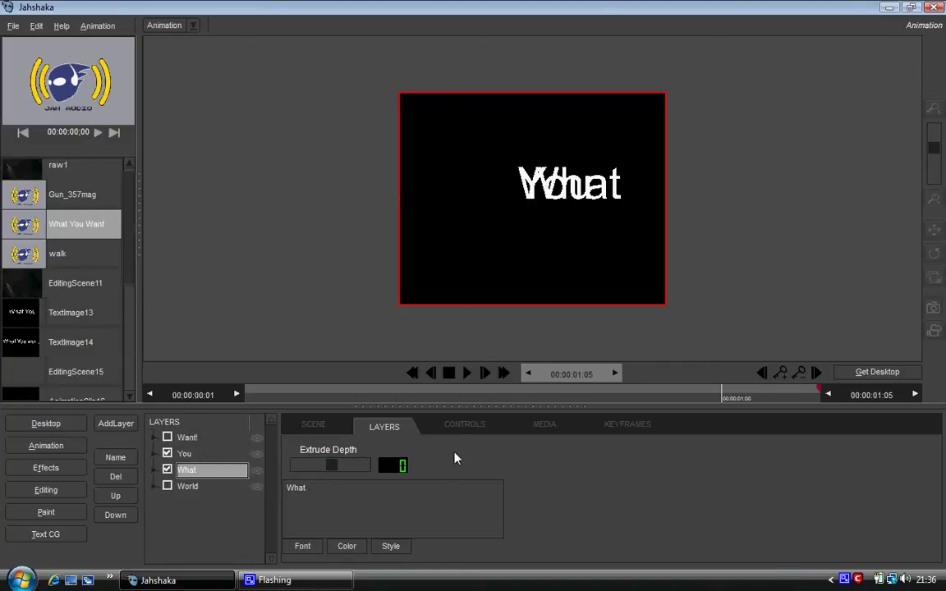
pyautogui.click(464, 425)
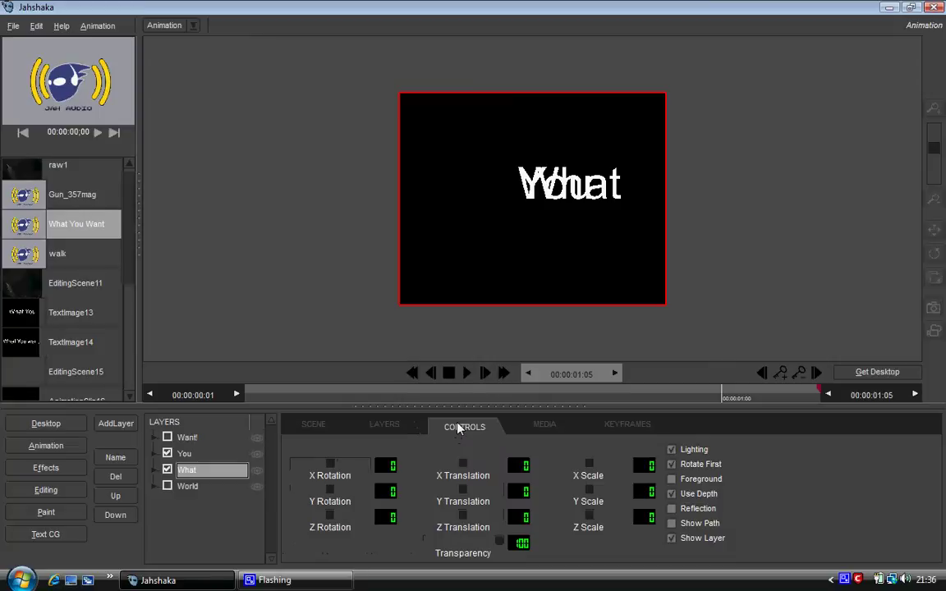
pyautogui.click(398, 423)
pyautogui.click(346, 547)
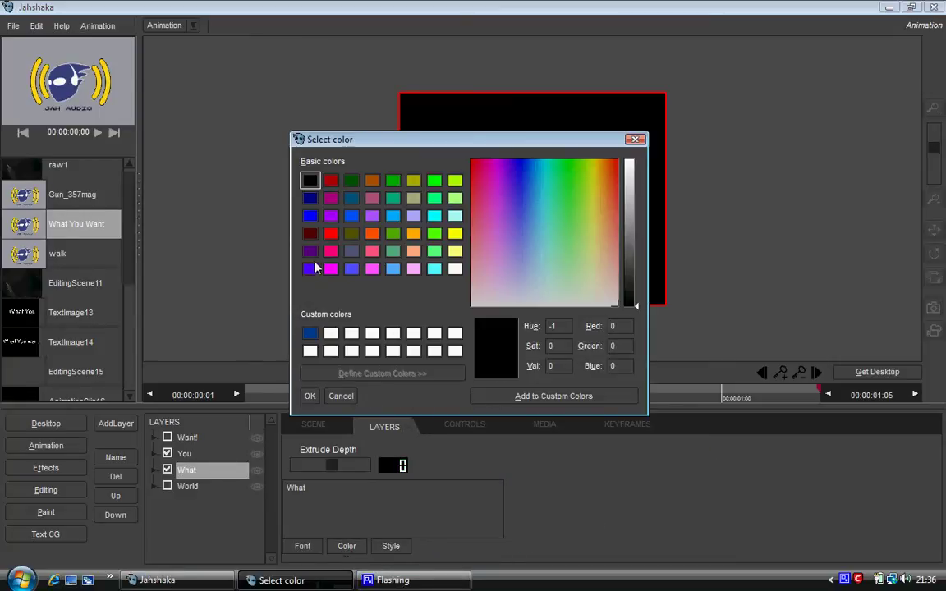
pyautogui.click(331, 233)
pyautogui.click(309, 396)
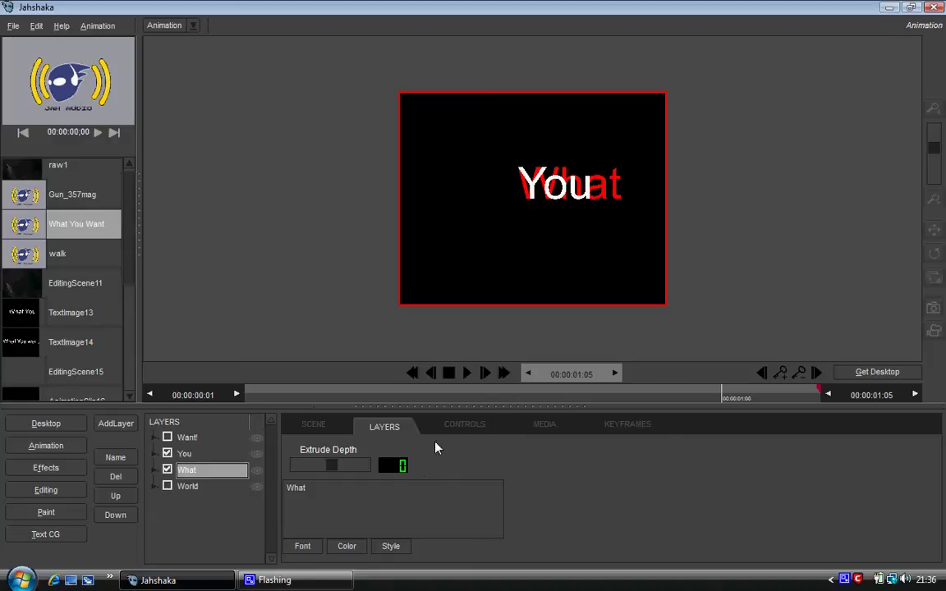
pyautogui.click(465, 425)
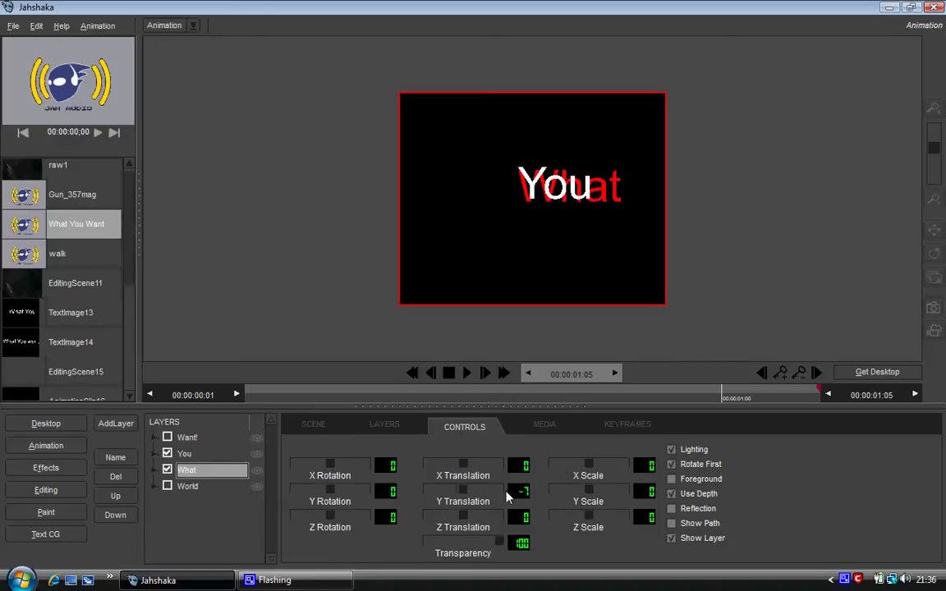
pyautogui.moveTo(506, 495); pyautogui.dragTo(320, 456)
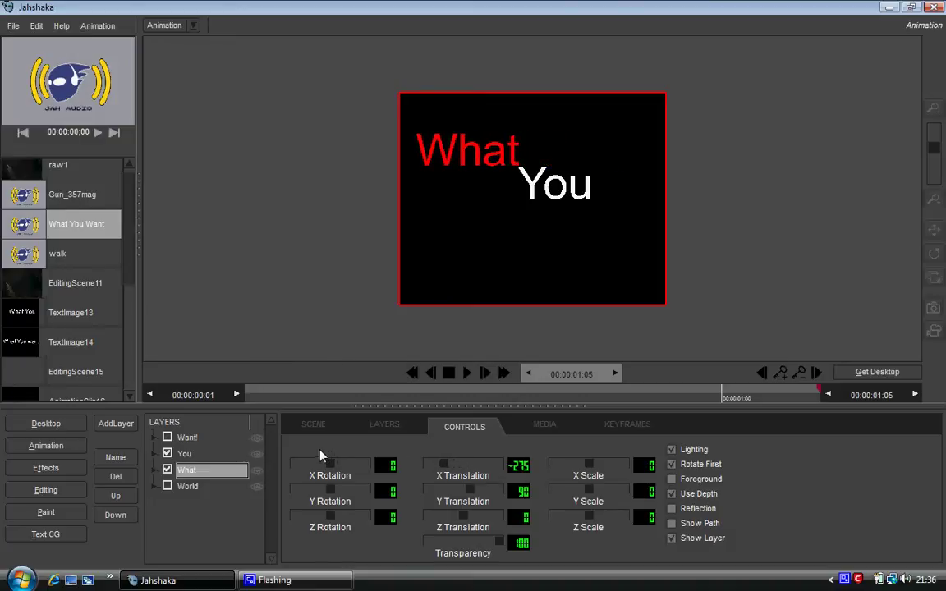
# - Scale the You layer to 250 on both X and Y using the calculator
pyautogui.click(186, 453)
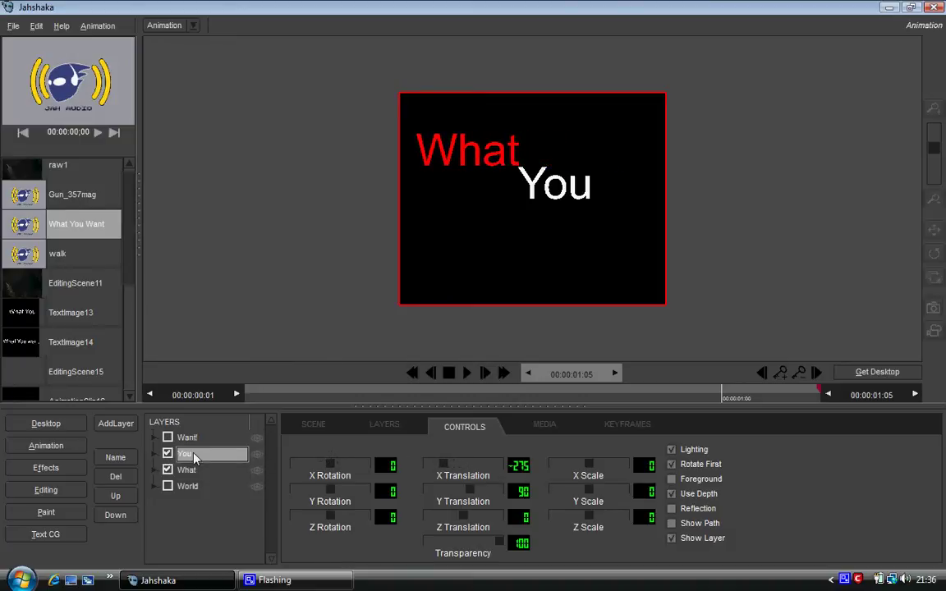
pyautogui.click(4, 7)
pyautogui.click(648, 467)
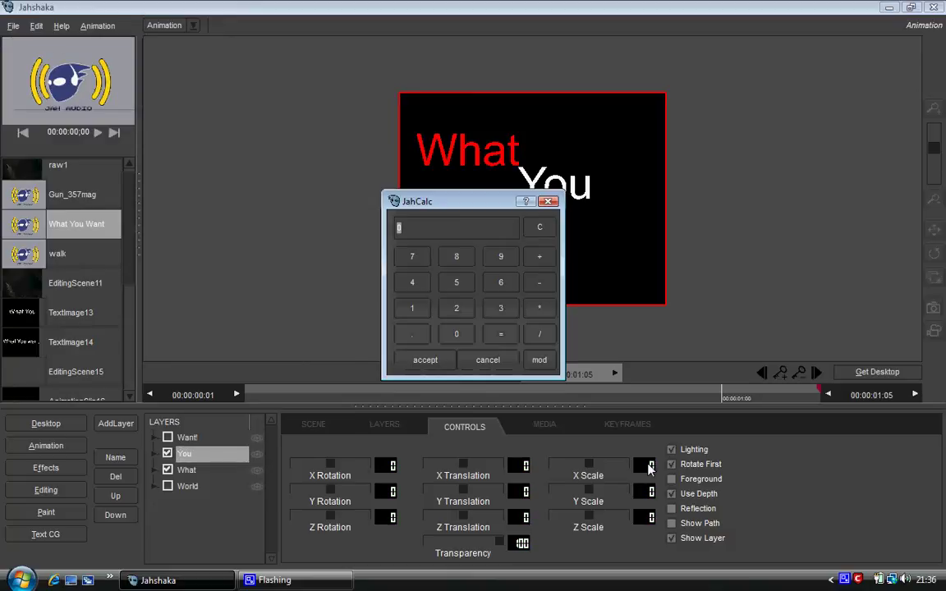
pyautogui.click(456, 308)
pyautogui.click(456, 281)
pyautogui.click(456, 333)
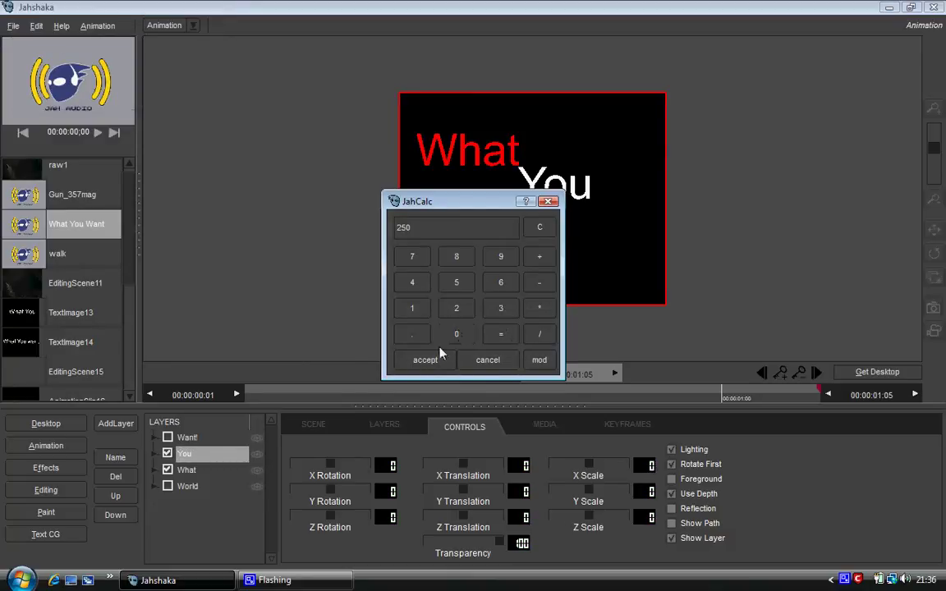
pyautogui.click(440, 353)
pyautogui.click(646, 491)
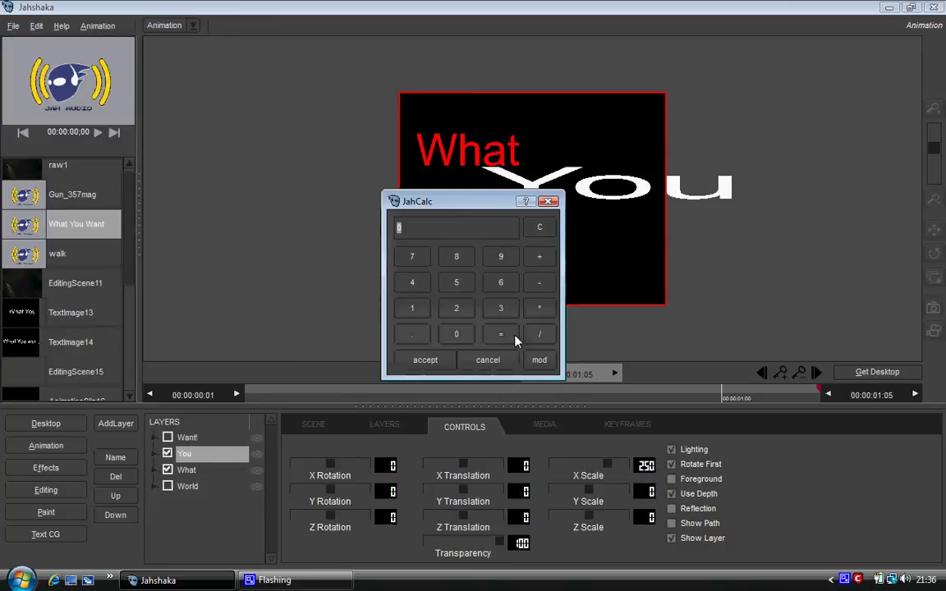
pyautogui.click(457, 307)
pyautogui.click(456, 282)
pyautogui.click(456, 333)
pyautogui.click(426, 360)
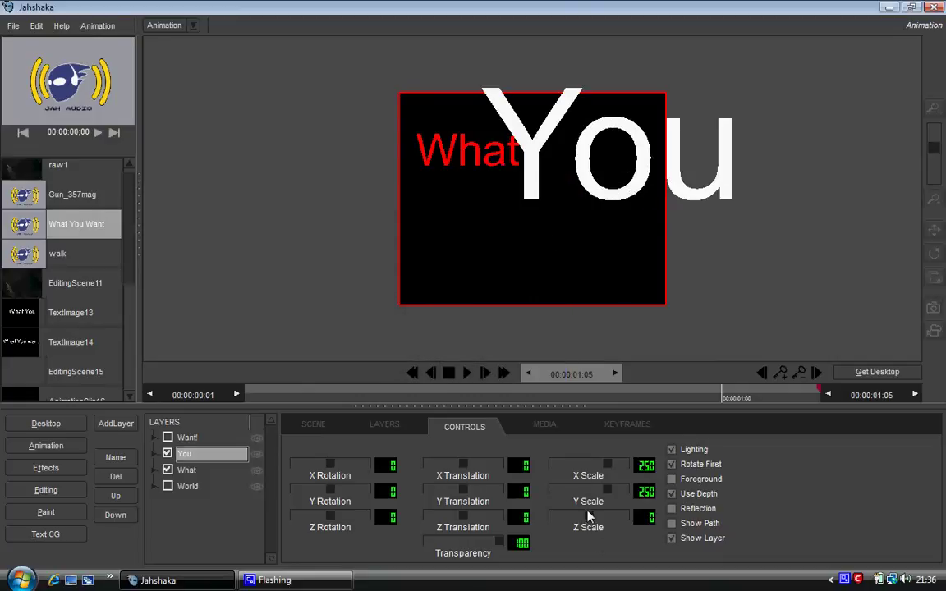
# - Move You down-left to X -200, Y -226, and slide What left to X -309
pyautogui.moveTo(542, 489); pyautogui.dragTo(345, 479)
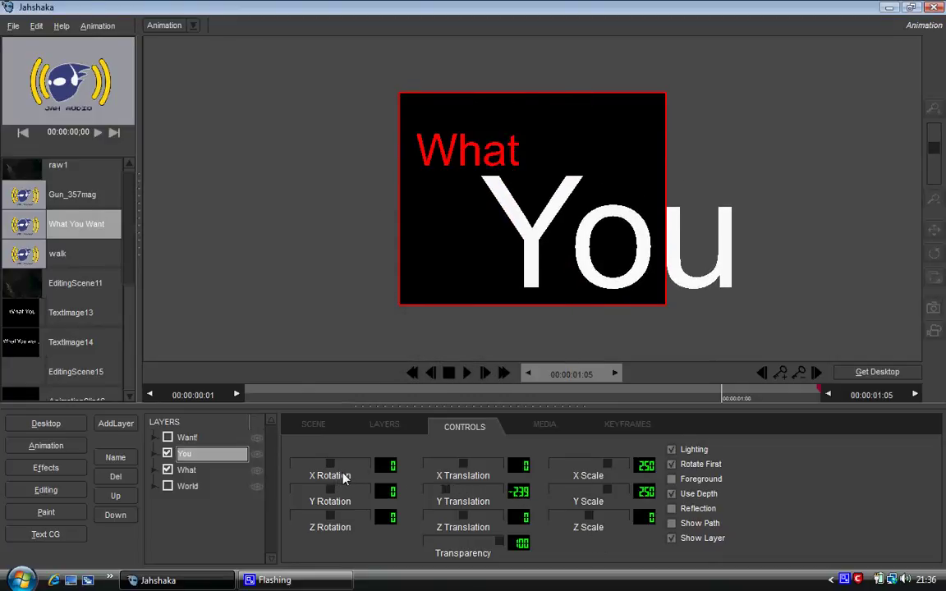
pyautogui.moveTo(532, 516)
pyautogui.mouseDown()
pyautogui.moveTo(495, 515)
pyautogui.moveTo(517, 517)
pyautogui.mouseUp()
pyautogui.moveTo(526, 472); pyautogui.dragTo(379, 445)
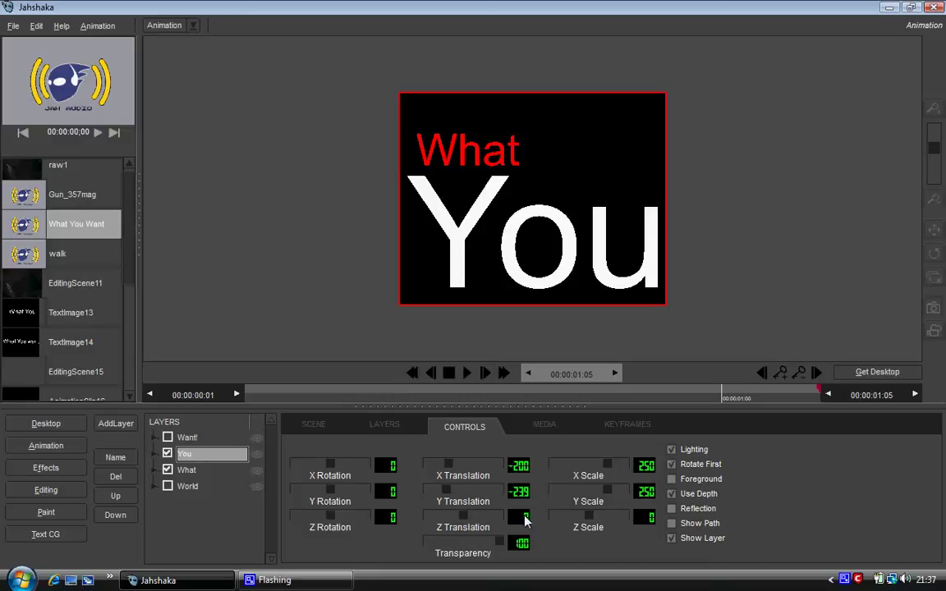
pyautogui.moveTo(519, 498); pyautogui.dragTo(529, 494)
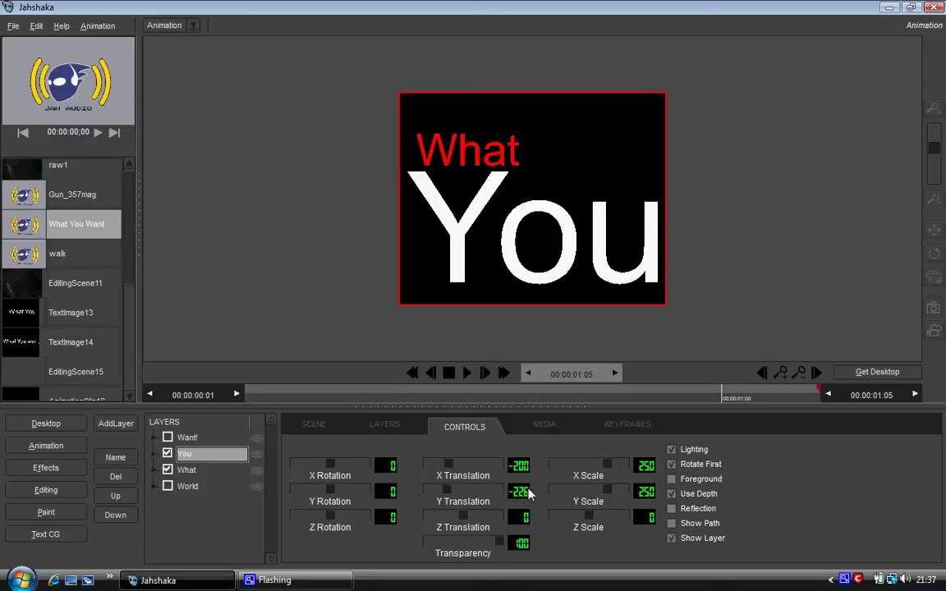
pyautogui.click(235, 473)
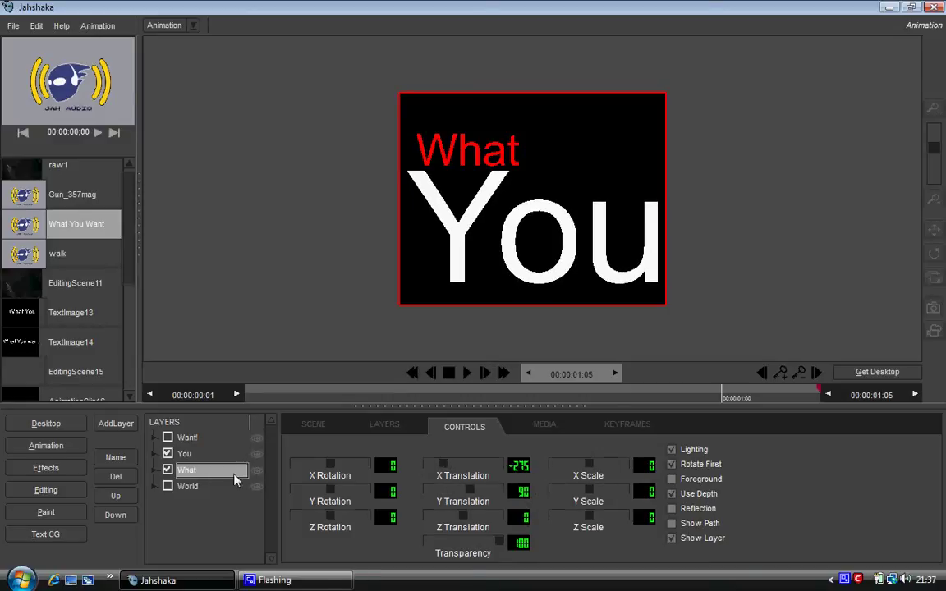
pyautogui.moveTo(519, 467); pyautogui.dragTo(491, 472)
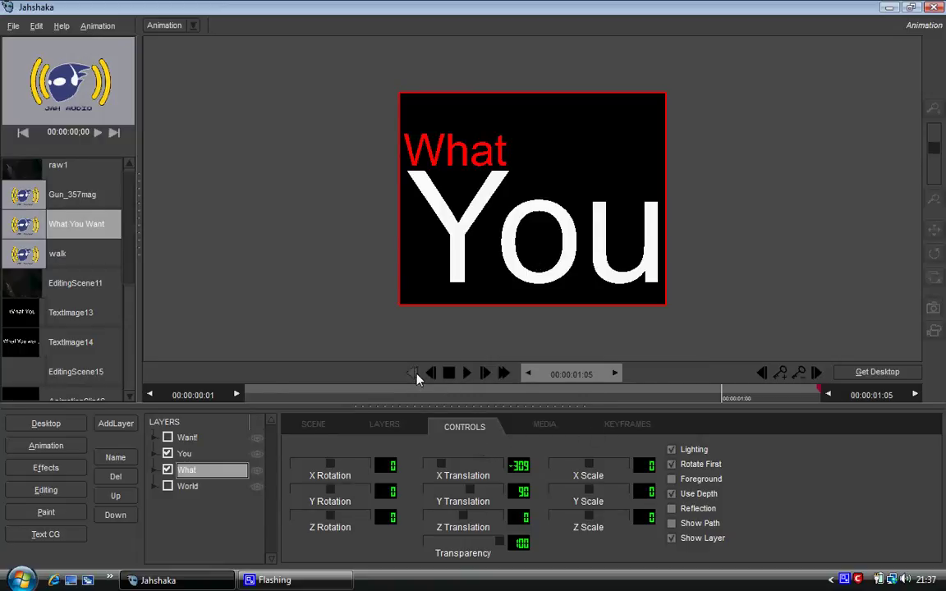
# - At frame 1, hide both the You and What text layers
pyautogui.click(413, 373)
pyautogui.click(167, 453)
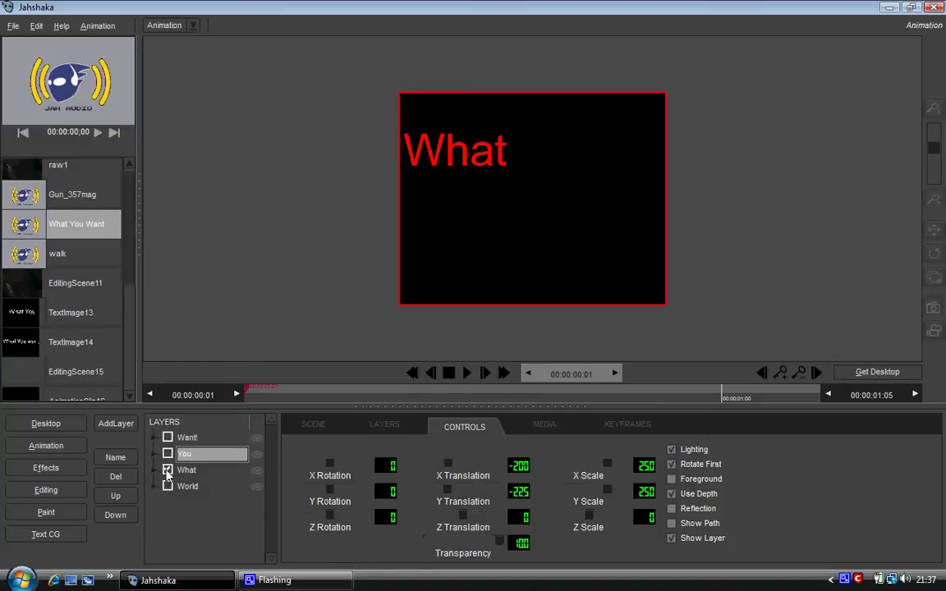
pyautogui.click(168, 469)
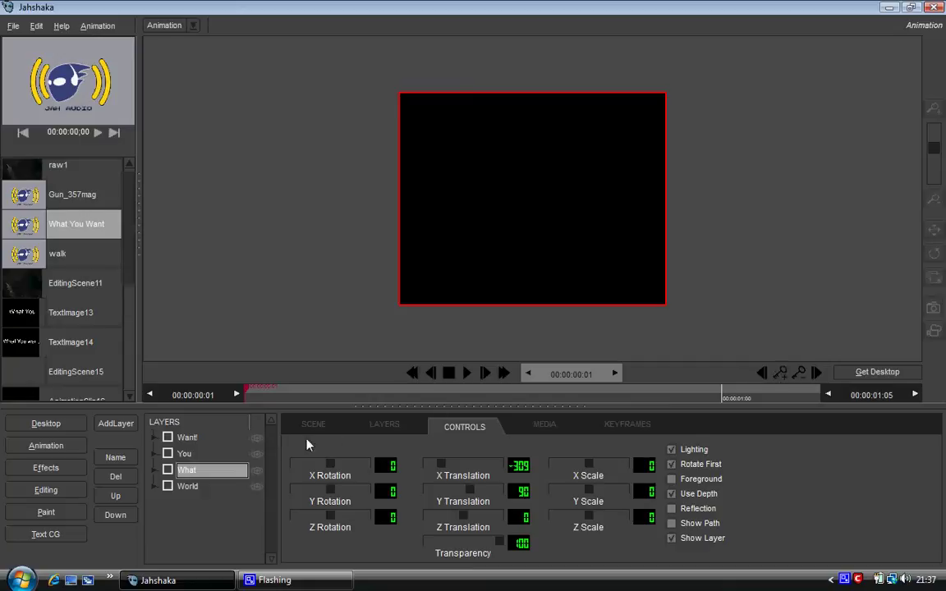
pyautogui.click(211, 454)
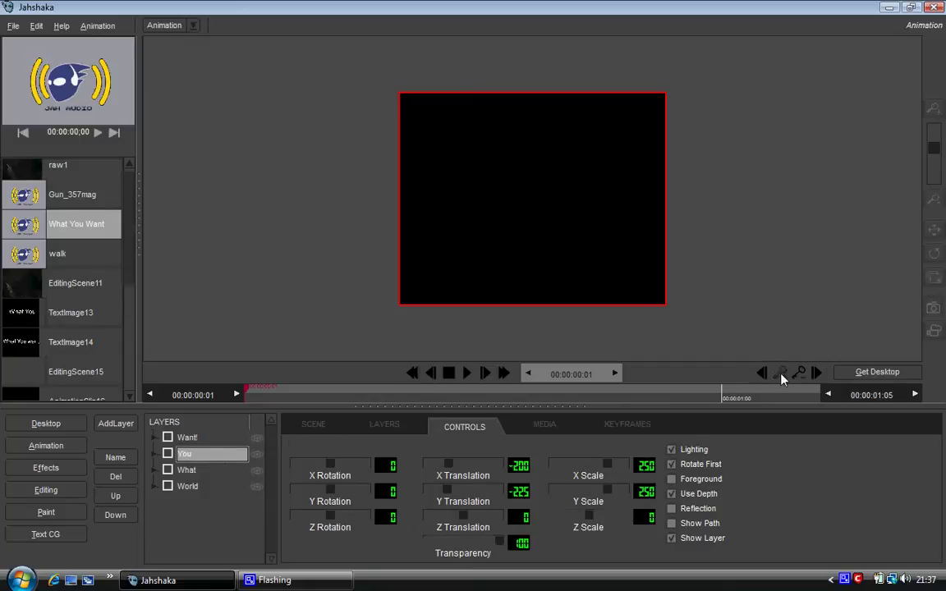
pyautogui.click(233, 436)
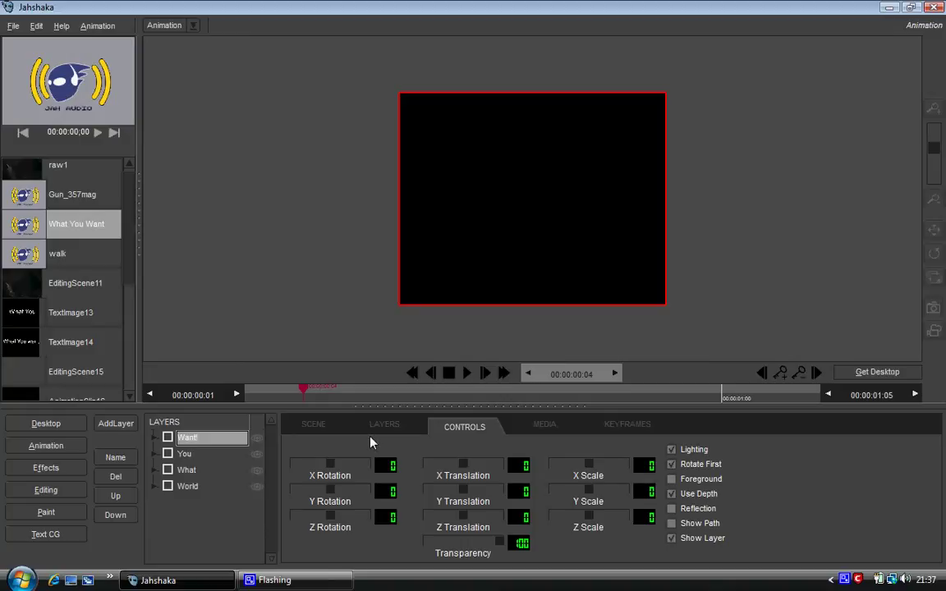
# - Show red What from frame 4 and large white You from frame 7, then return to Editing
pyautogui.click(169, 471)
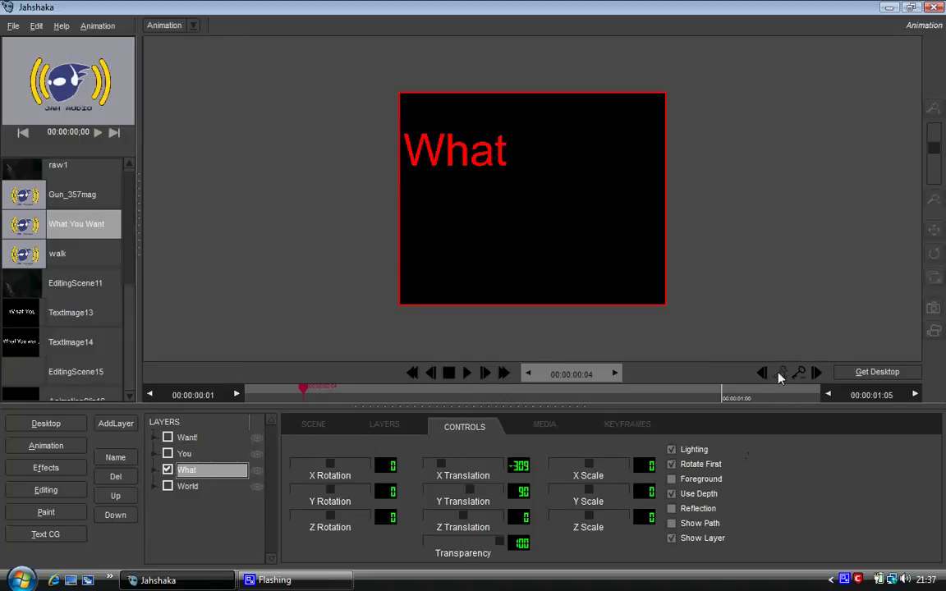
pyautogui.moveTo(302, 386); pyautogui.dragTo(320, 393)
pyautogui.moveTo(355, 394); pyautogui.dragTo(366, 392)
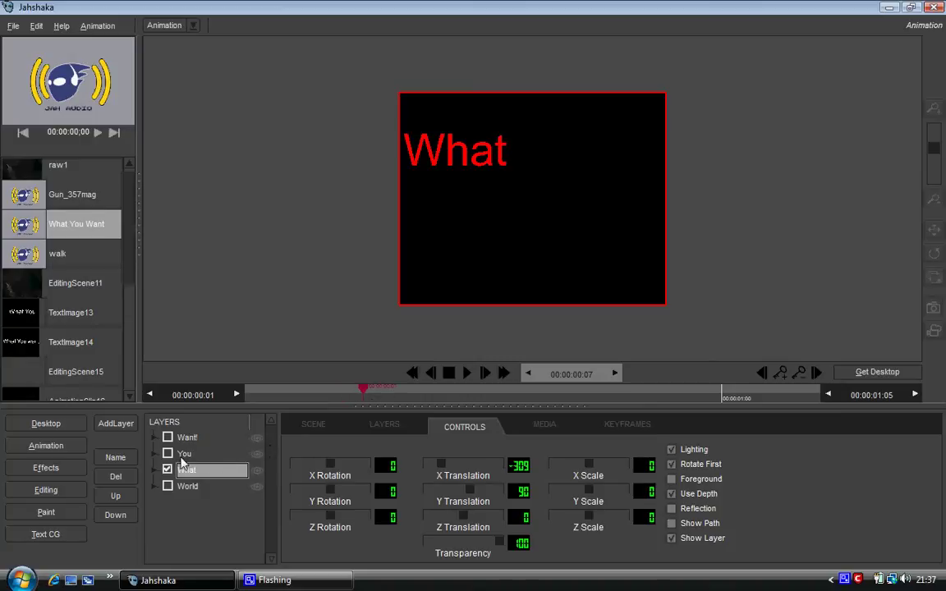
pyautogui.click(168, 454)
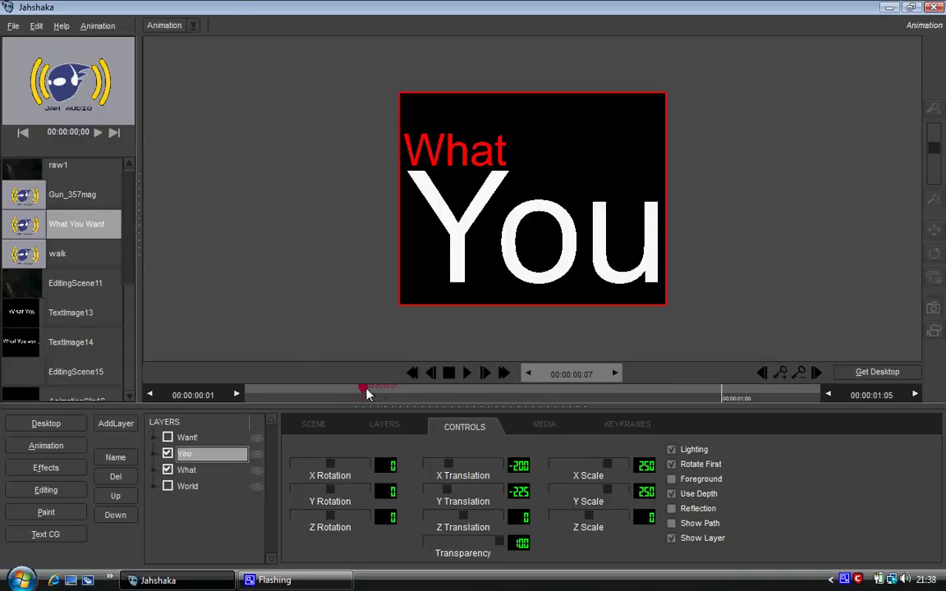
pyautogui.moveTo(367, 394); pyautogui.dragTo(404, 395)
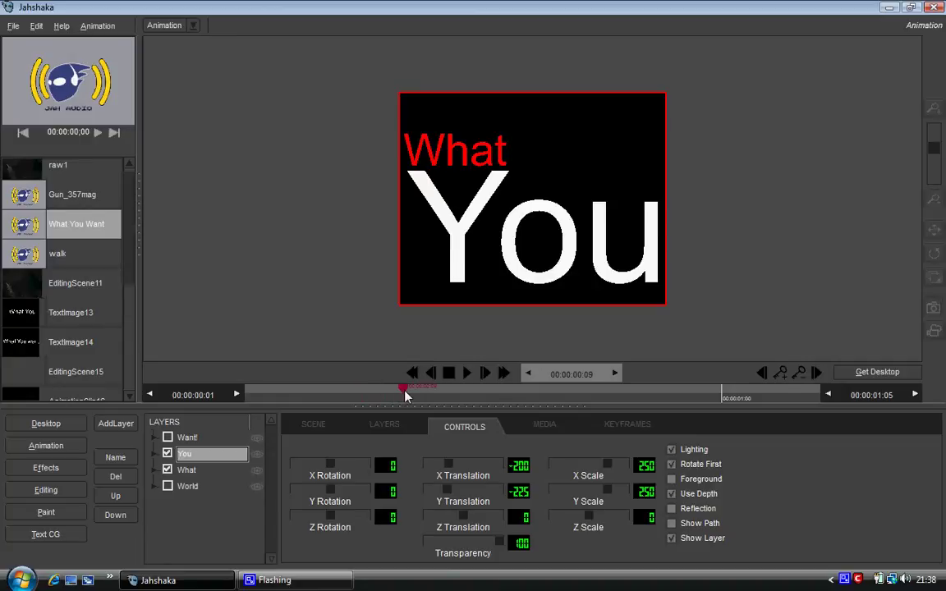
pyautogui.click(64, 490)
# - Select the third edit clip, then hide You at frame 9 and show it again at frame 11
pyautogui.moveTo(367, 476)
pyautogui.mouseDown()
pyautogui.moveTo(265, 478)
pyautogui.moveTo(306, 480)
pyautogui.mouseUp()
pyautogui.click(319, 478)
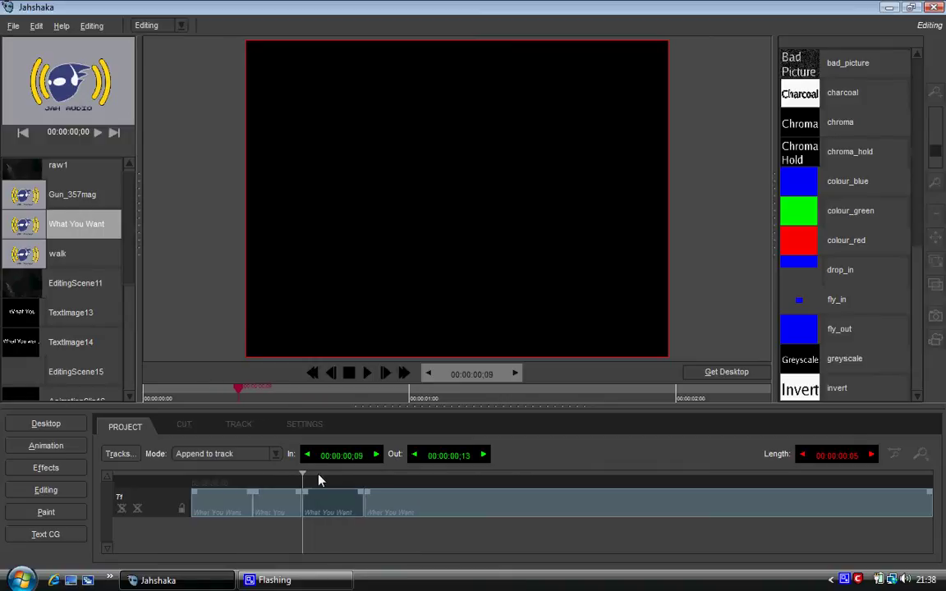
pyautogui.click(74, 446)
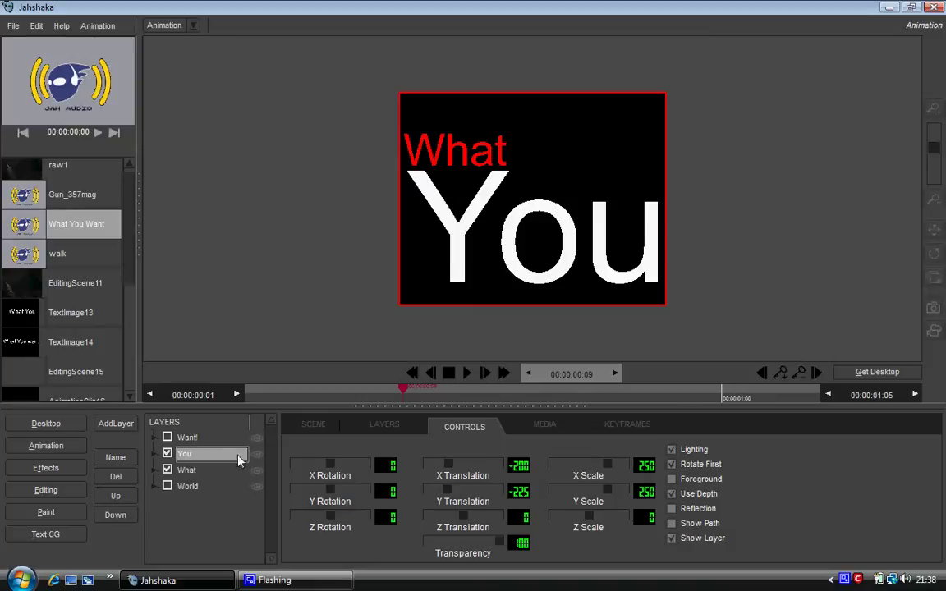
pyautogui.click(167, 453)
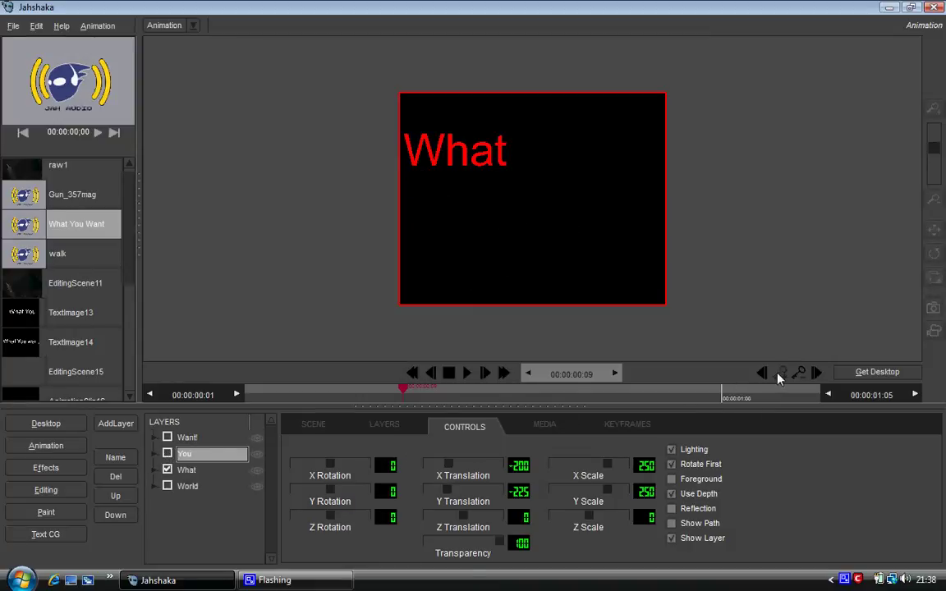
pyautogui.click(431, 373)
pyautogui.click(485, 376)
pyautogui.click(485, 376)
pyautogui.click(485, 376)
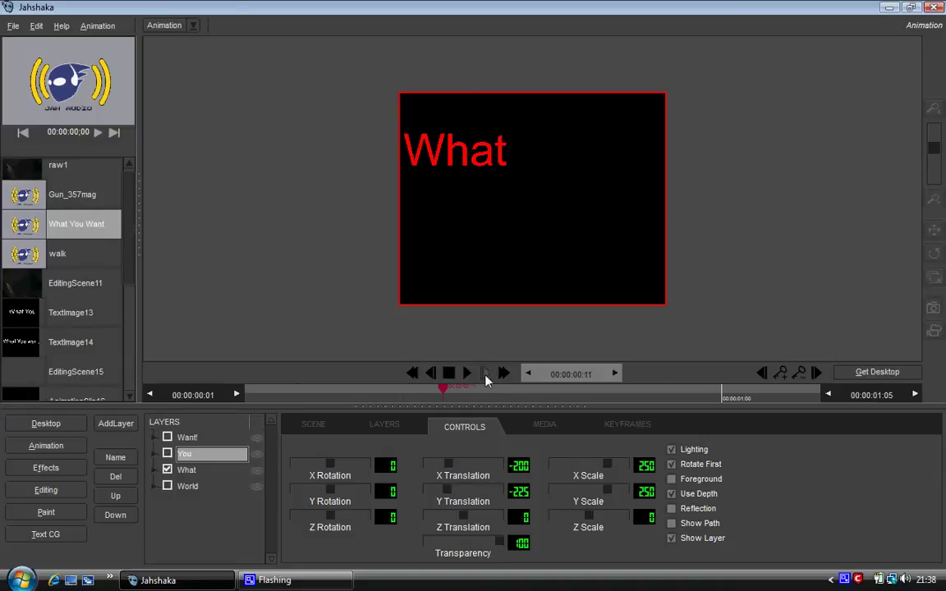
pyautogui.click(167, 455)
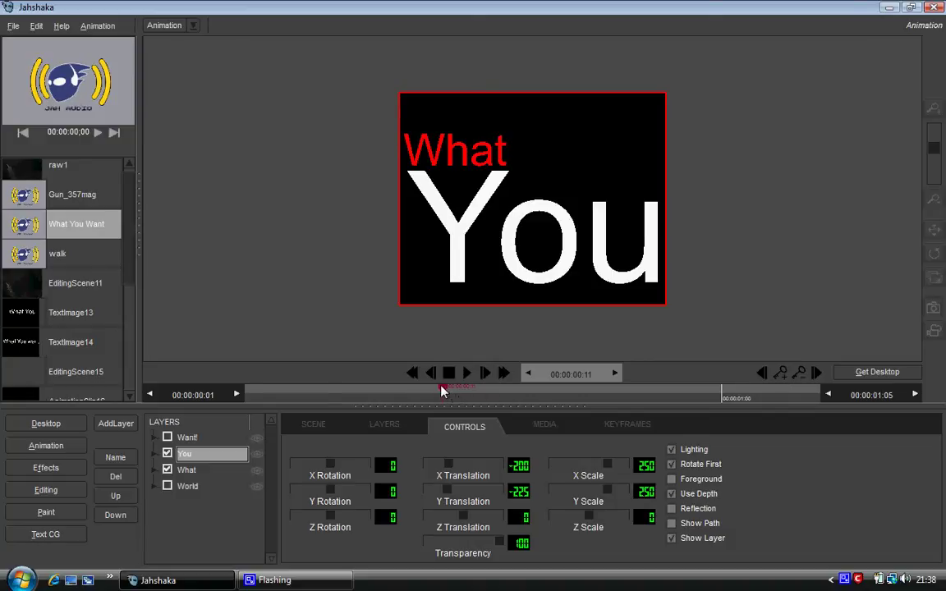
# - Back in Editing, move the playhead to the fourth clip's start
pyautogui.click(46, 467)
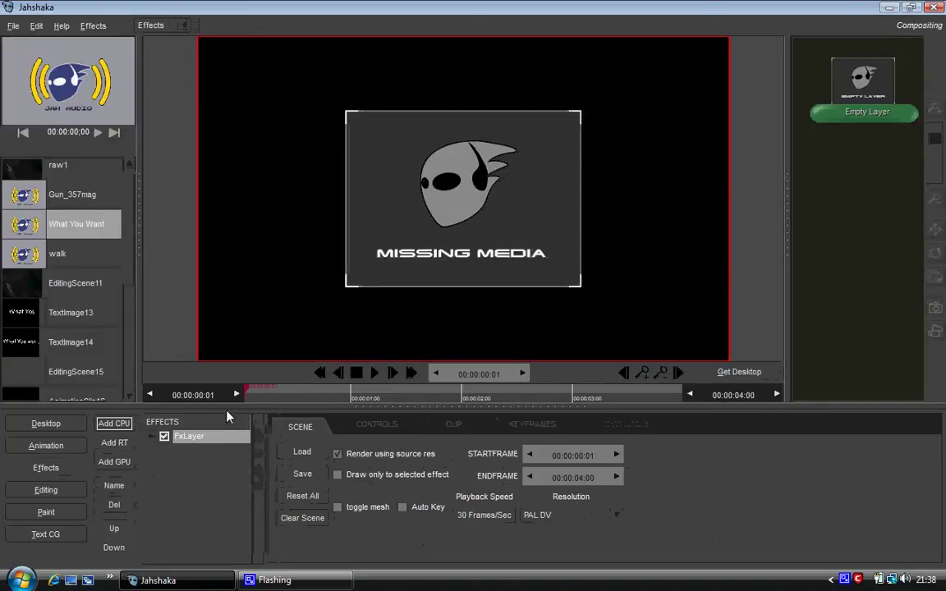
pyautogui.click(46, 490)
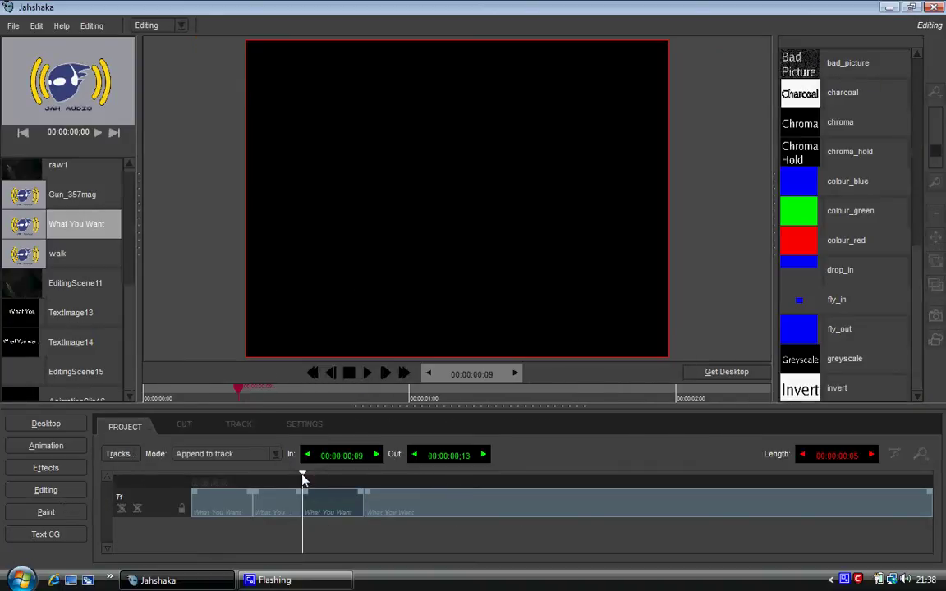
pyautogui.moveTo(303, 478); pyautogui.dragTo(378, 485)
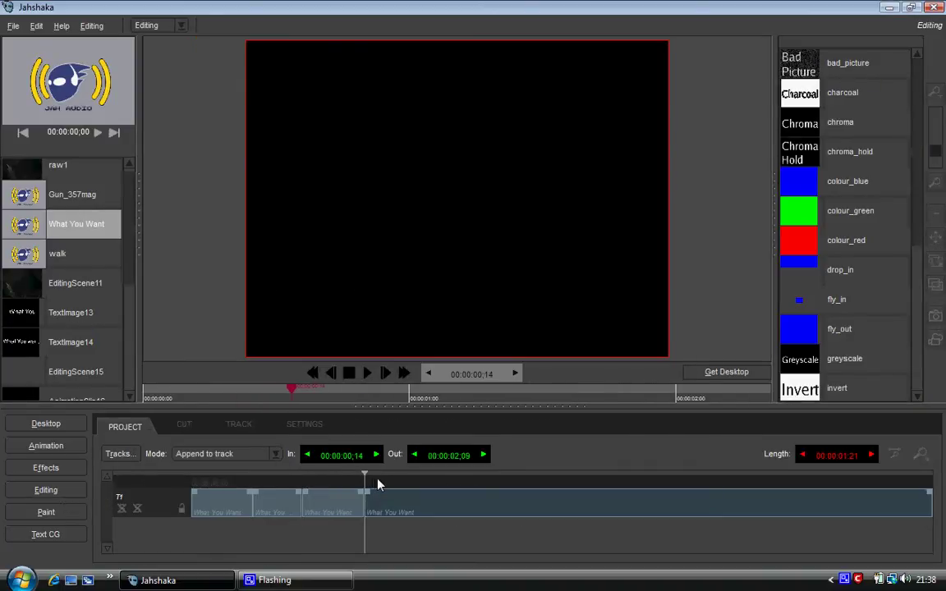
# - In the Animation module, advance a couple of frames and switch on the Want! text layer
pyautogui.click(46, 446)
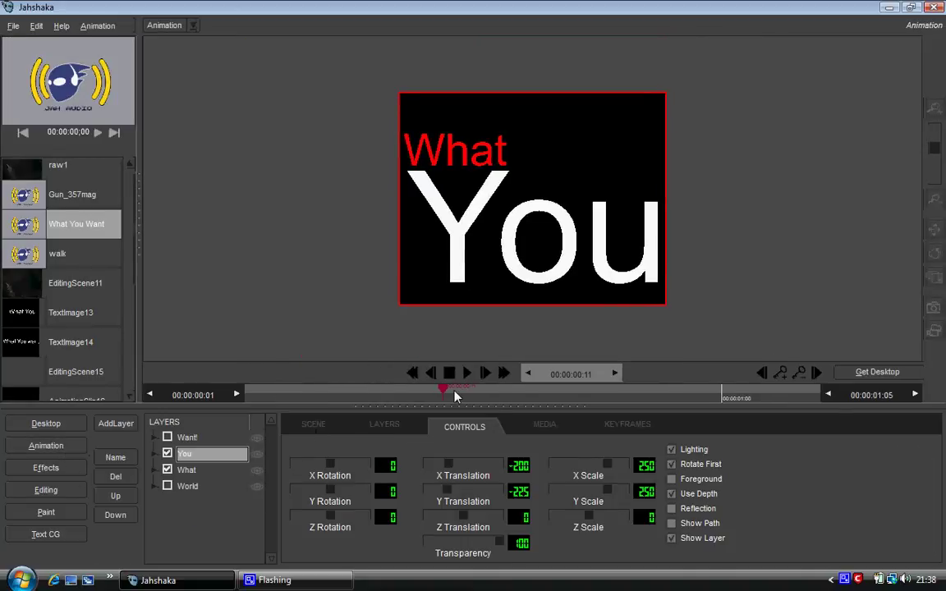
pyautogui.moveTo(446, 395); pyautogui.dragTo(485, 392)
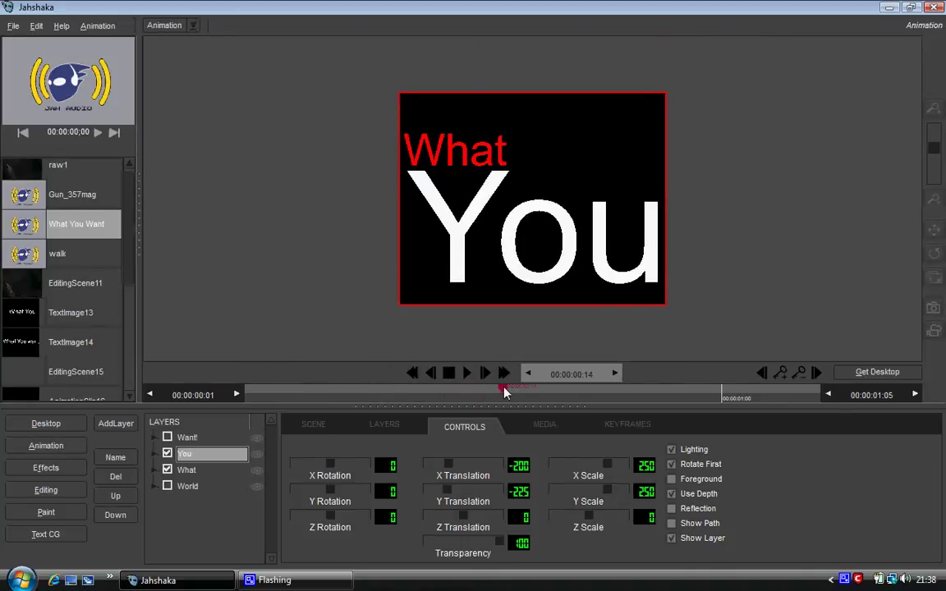
pyautogui.click(167, 438)
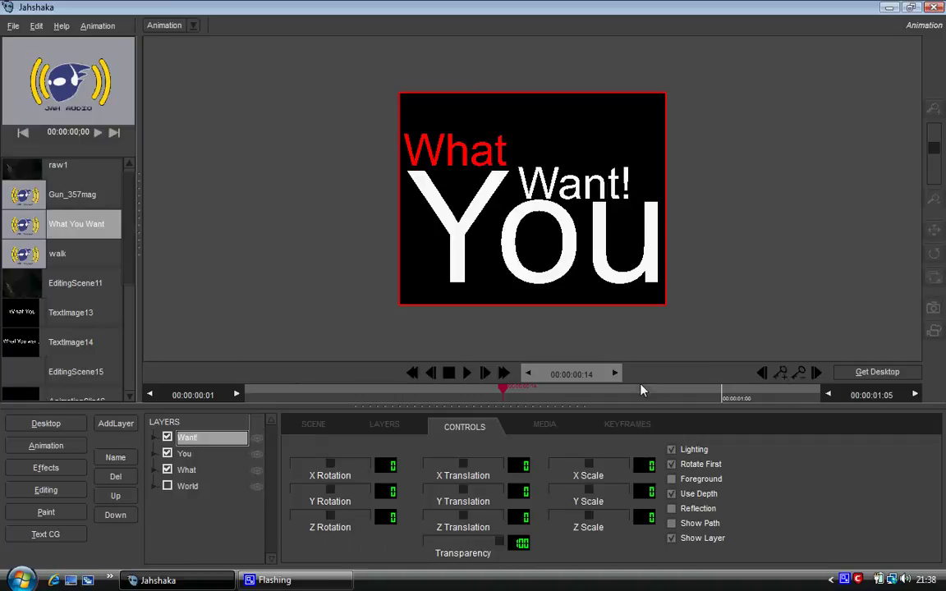
# - Colour the Want! text dark blue in its text settings
pyautogui.click(383, 427)
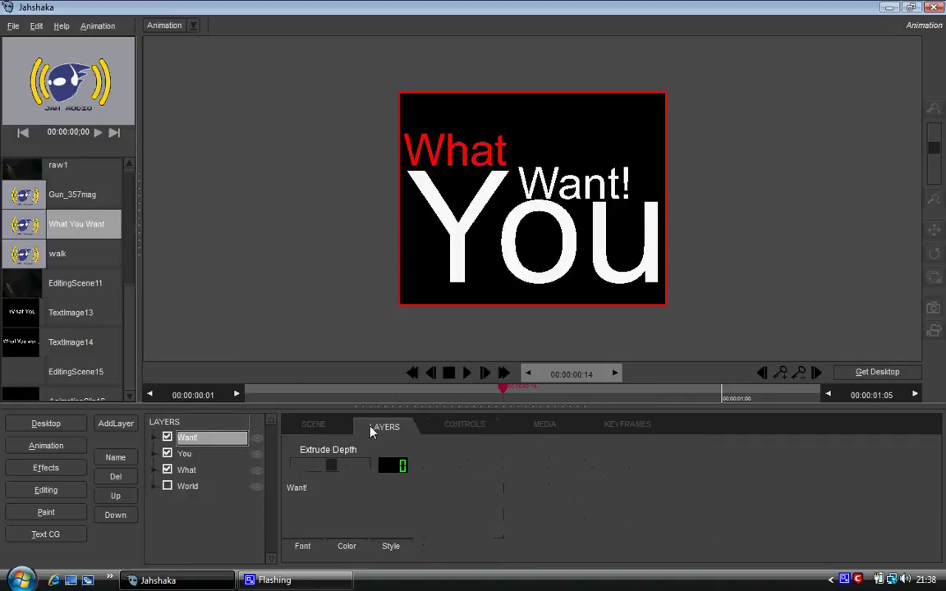
pyautogui.click(346, 546)
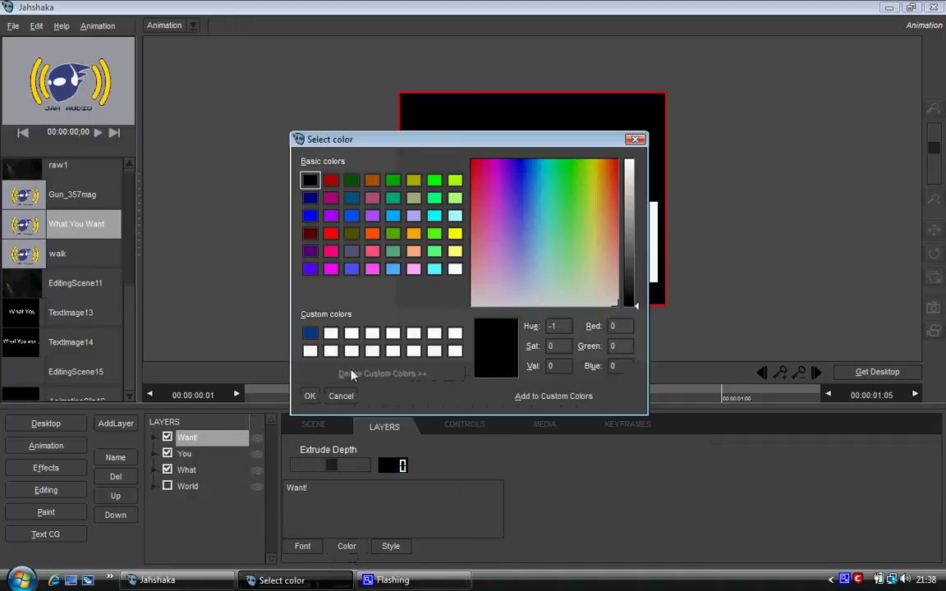
pyautogui.click(309, 215)
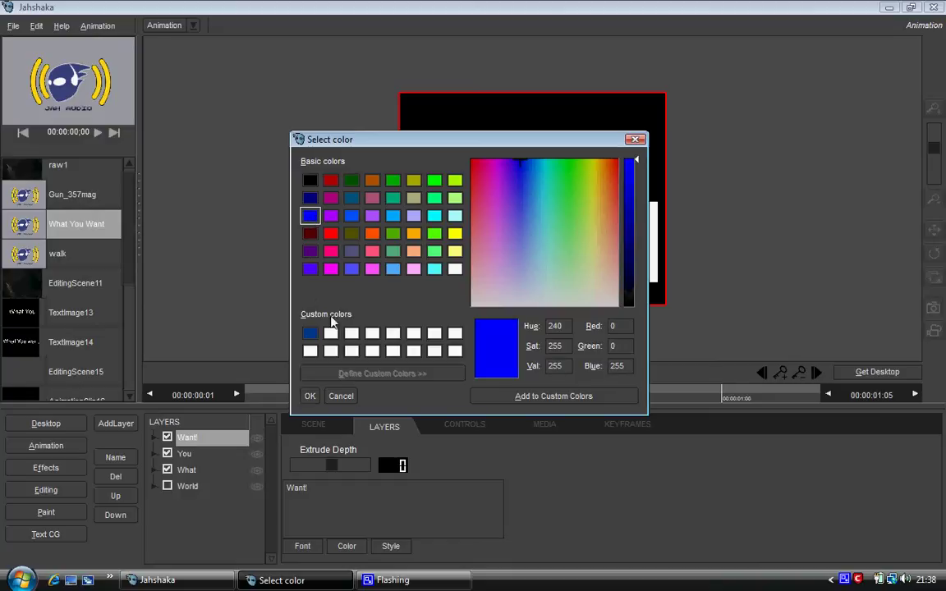
pyautogui.click(310, 394)
pyautogui.click(345, 548)
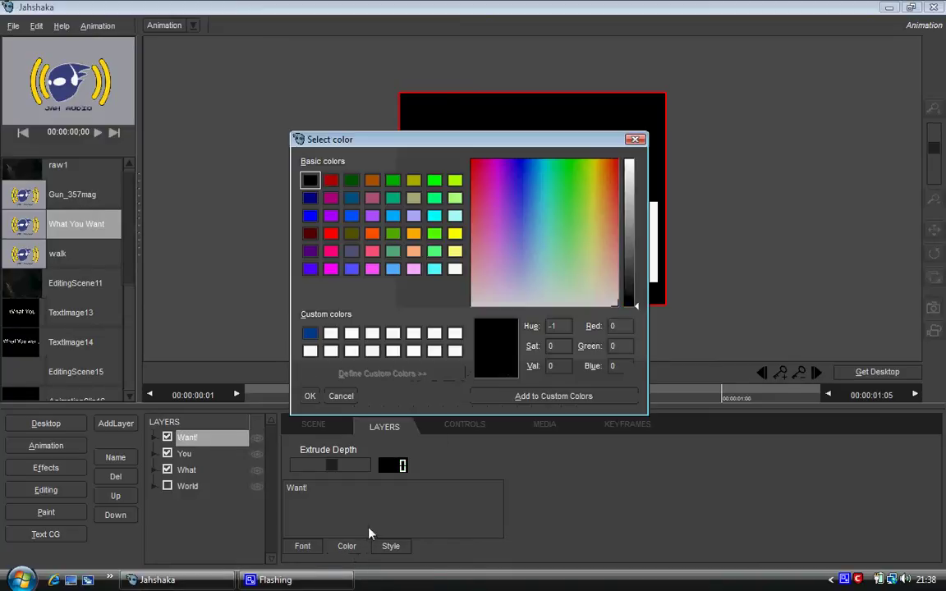
pyautogui.click(309, 215)
pyautogui.click(630, 213)
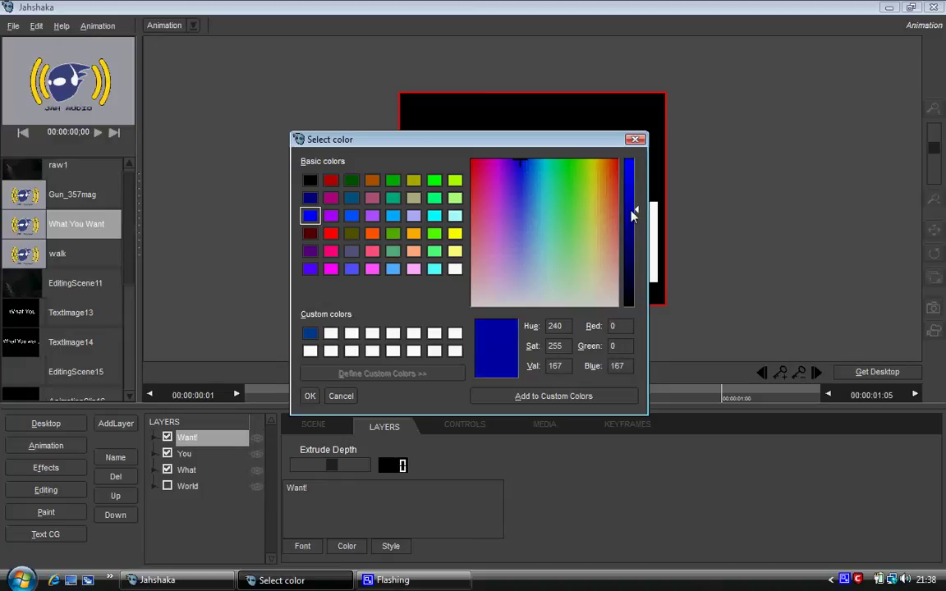
pyautogui.click(310, 197)
pyautogui.click(309, 396)
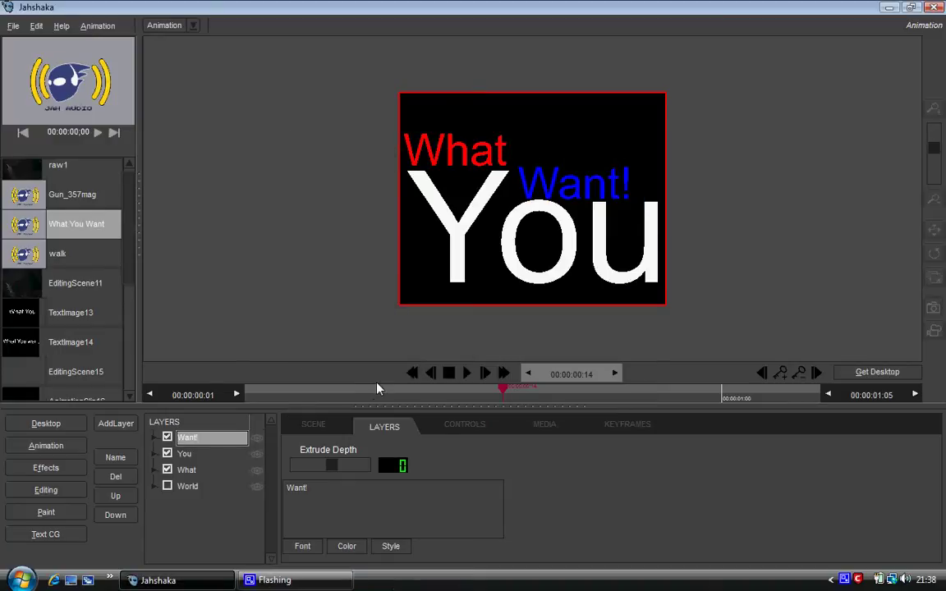
# - Enable depth for the Want! layer and set its Z rotation to exactly 90
pyautogui.click(468, 425)
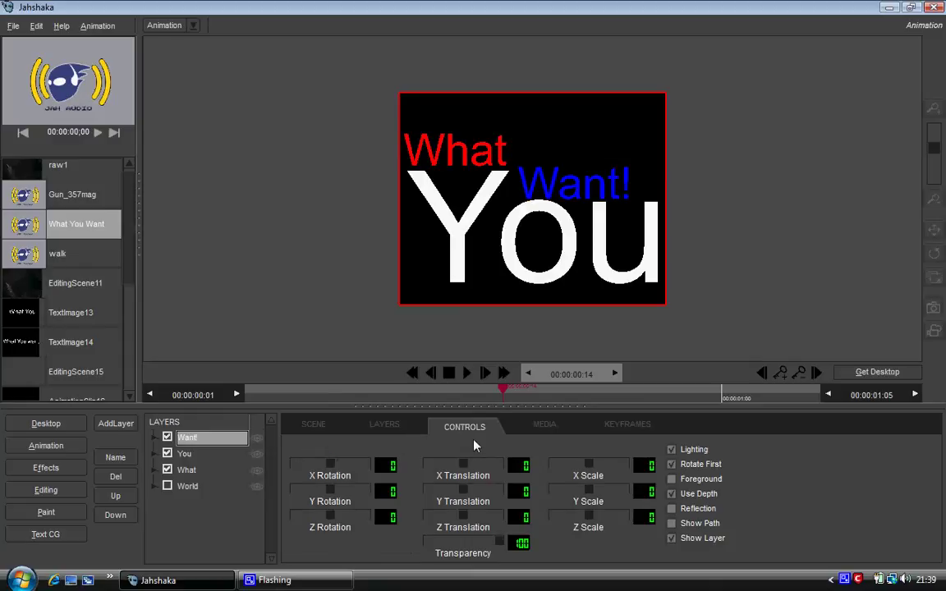
pyautogui.click(671, 493)
pyautogui.moveTo(394, 530); pyautogui.dragTo(456, 518)
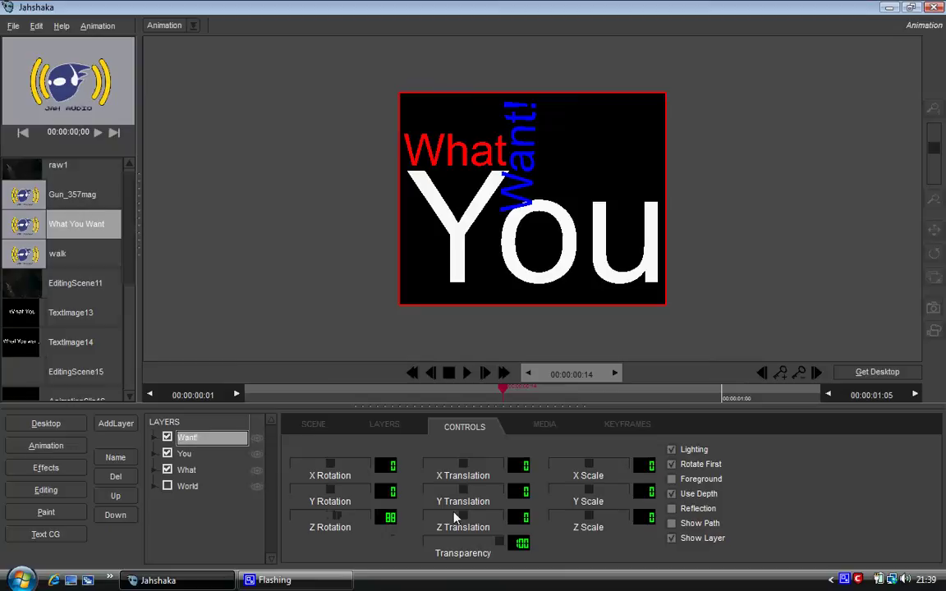
pyautogui.click(390, 520)
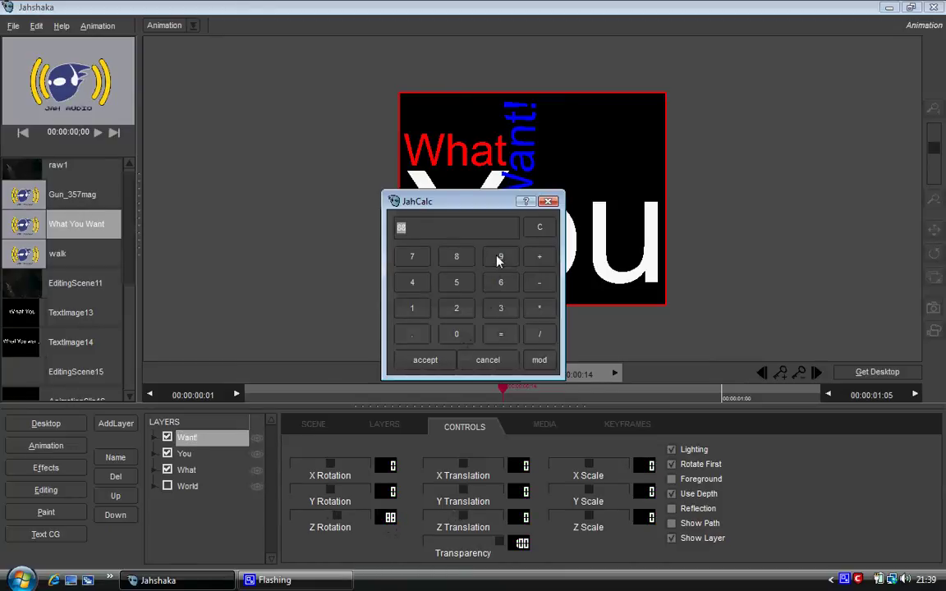
pyautogui.click(497, 261)
pyautogui.click(457, 333)
pyautogui.click(425, 360)
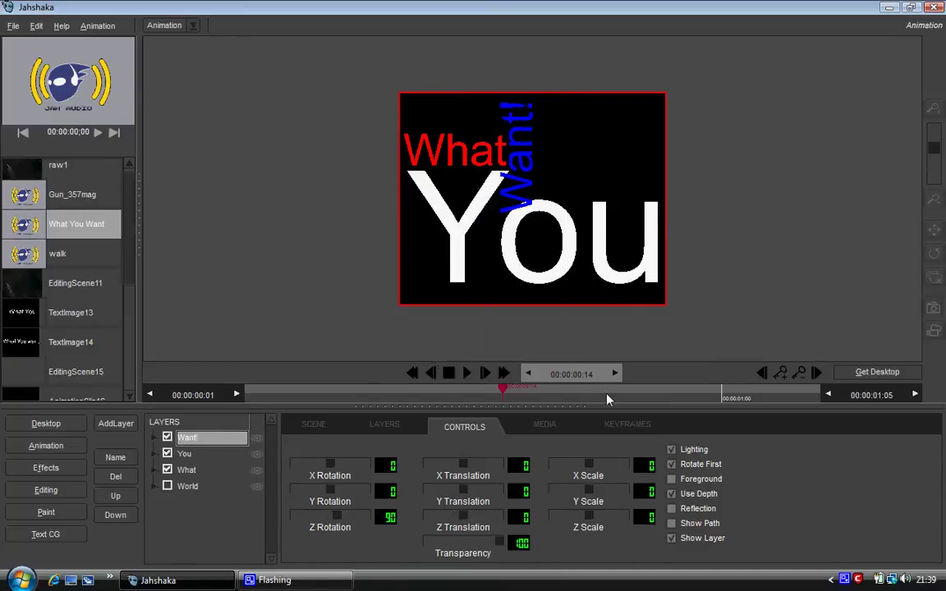
# - Scale Want! to -50 on X and Y and move it to X -230, Y -225 beside You
pyautogui.click(519, 465)
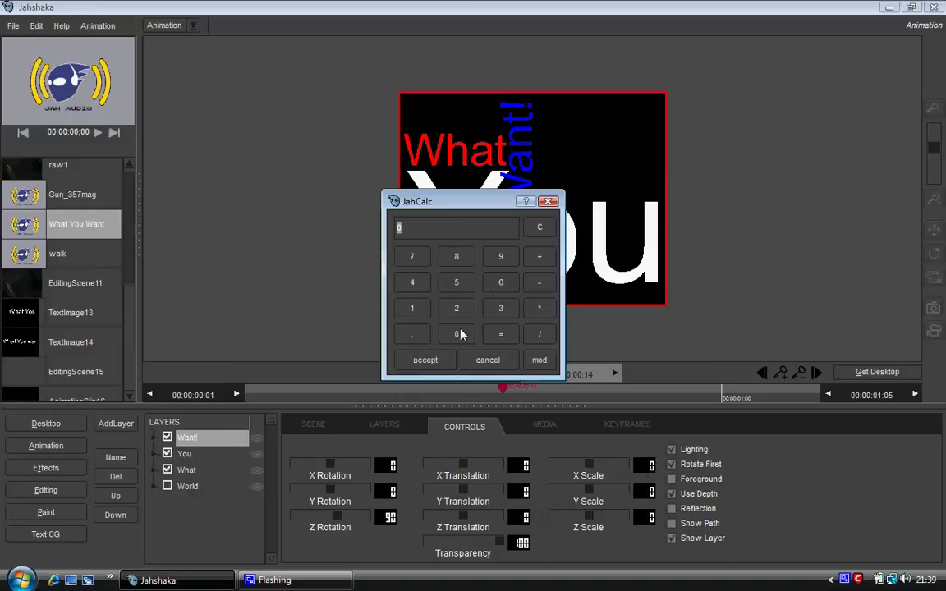
pyautogui.click(458, 333)
pyautogui.click(456, 282)
pyautogui.click(456, 333)
pyautogui.click(425, 359)
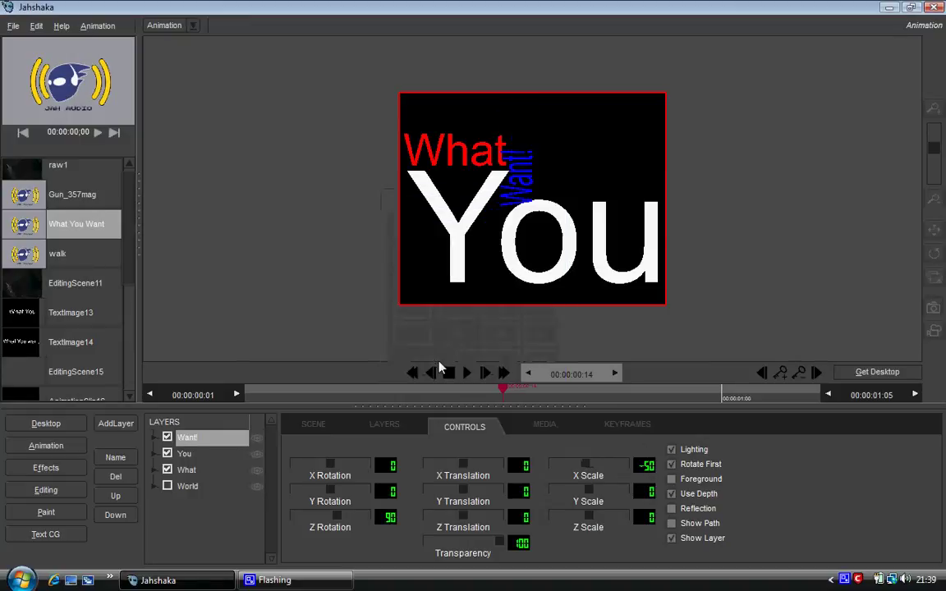
pyautogui.click(647, 491)
pyautogui.click(456, 334)
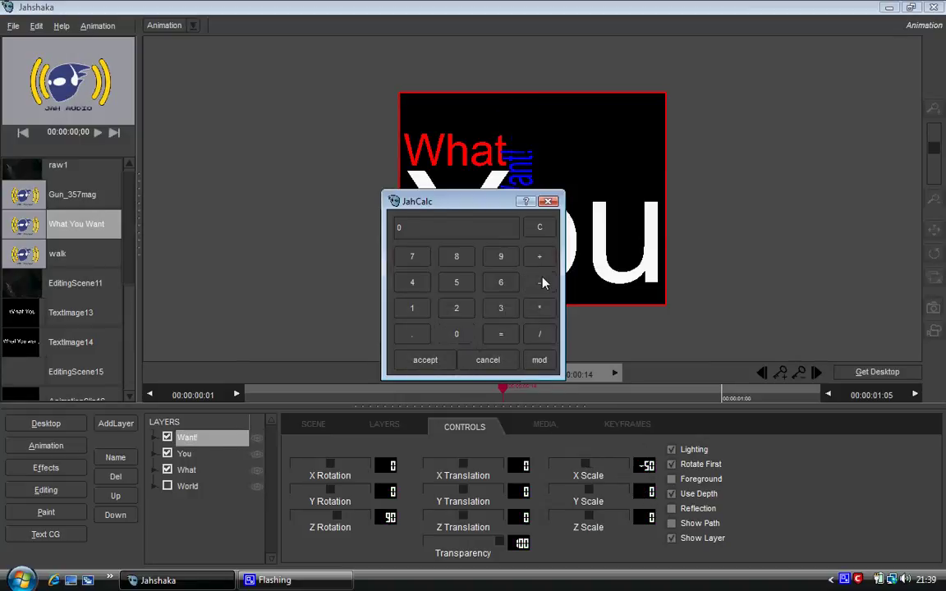
pyautogui.click(456, 333)
pyautogui.click(425, 359)
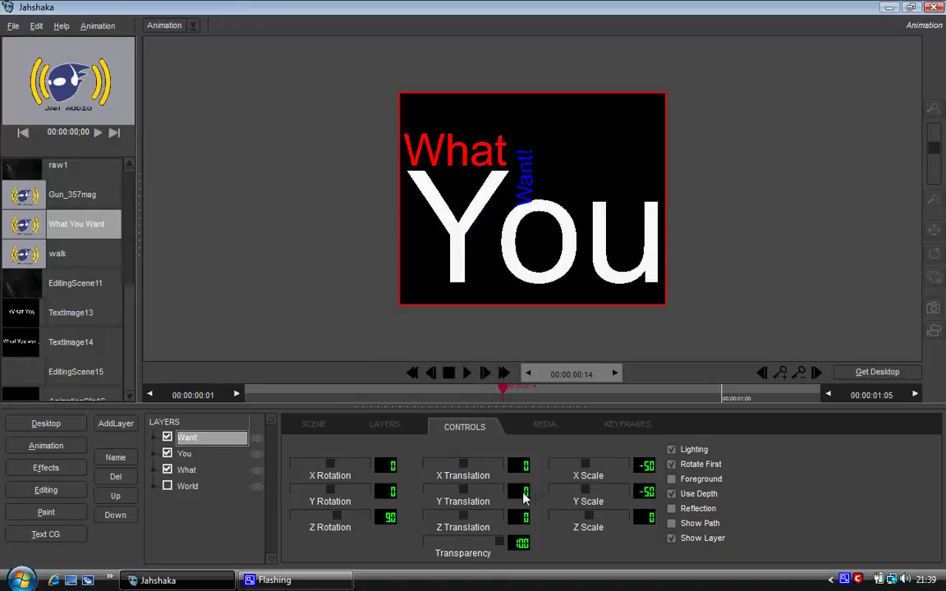
pyautogui.moveTo(524, 496); pyautogui.dragTo(357, 528)
pyautogui.moveTo(521, 470); pyautogui.dragTo(358, 456)
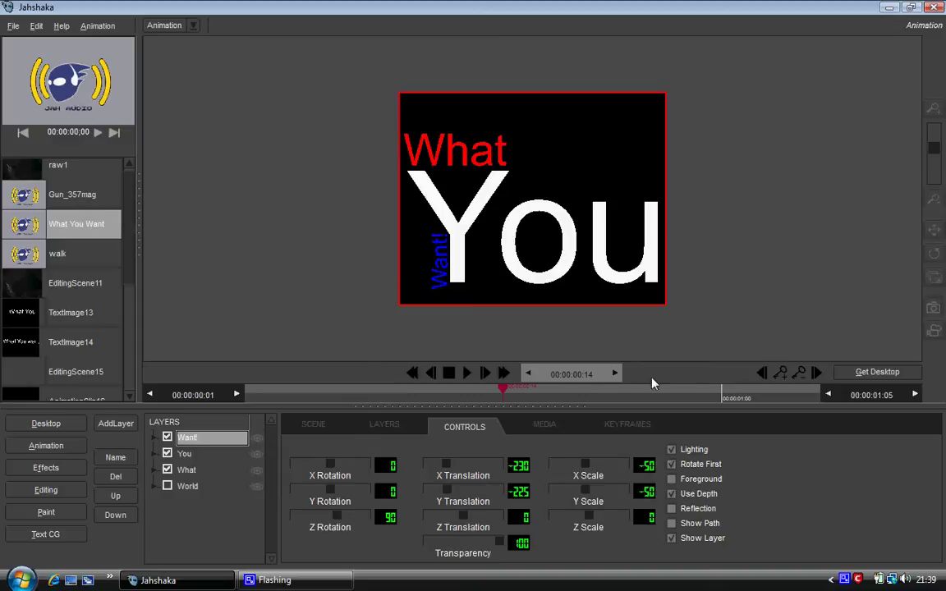
# - Play the animation from the first frame, then scrub back to around frame 14
pyautogui.moveTo(502, 386); pyautogui.dragTo(246, 386)
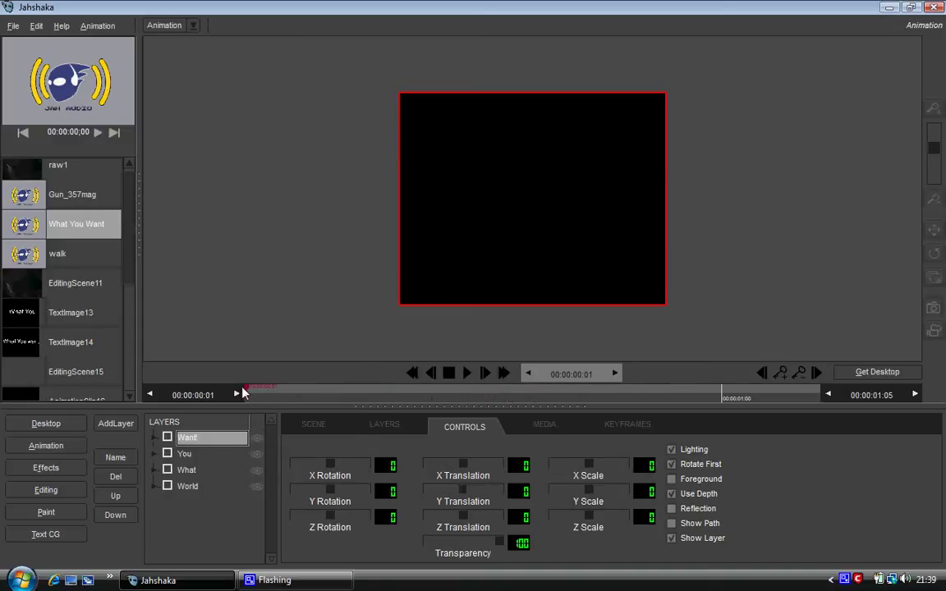
pyautogui.click(465, 376)
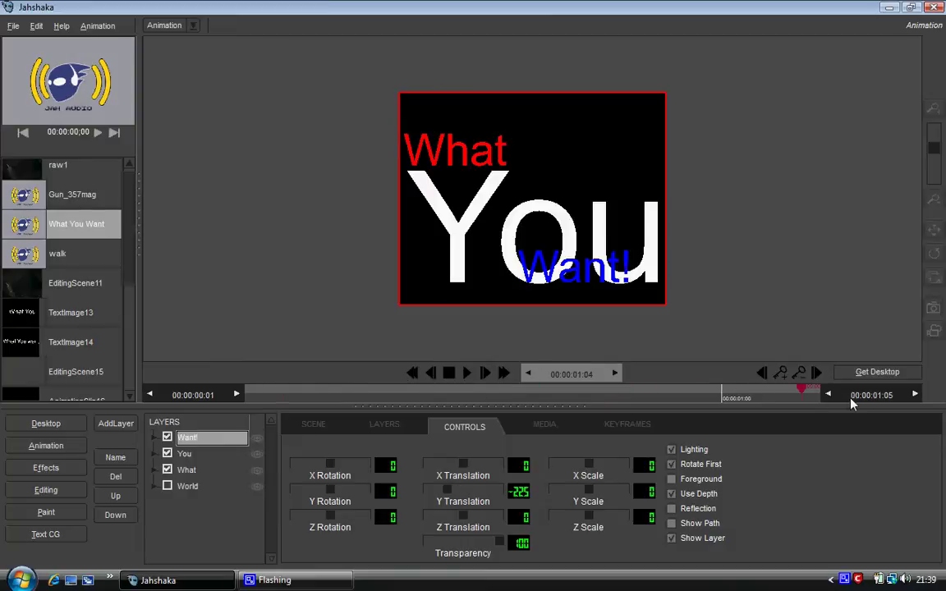
pyautogui.moveTo(802, 396); pyautogui.dragTo(657, 395)
pyautogui.moveTo(513, 395)
pyautogui.mouseDown()
pyautogui.moveTo(460, 394)
pyautogui.moveTo(523, 392)
pyautogui.mouseUp()
# - Re-enter Z rotation 90 and X and Y scale -50 for Want!
pyautogui.click(389, 517)
pyautogui.click(500, 256)
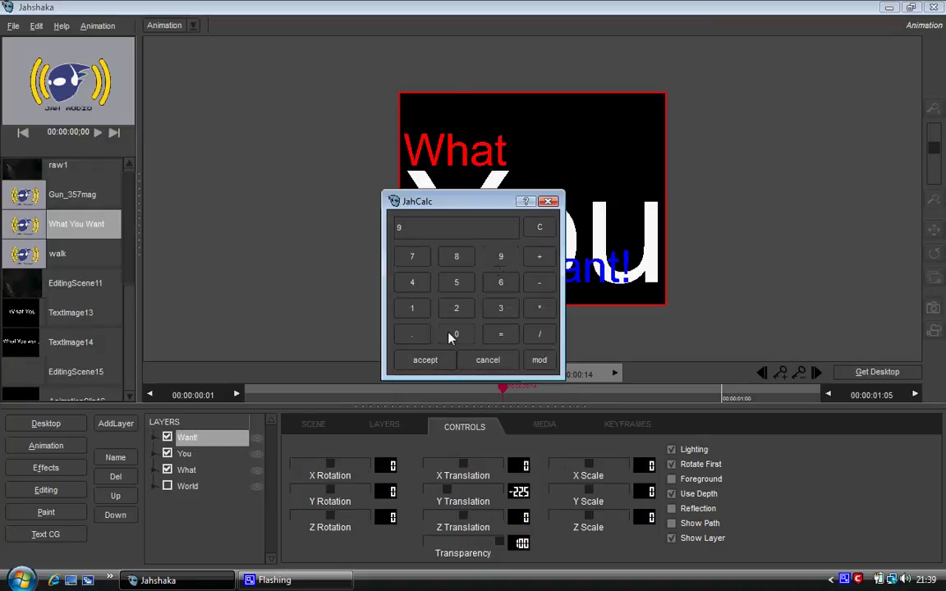
pyautogui.click(456, 334)
pyautogui.click(424, 366)
pyautogui.click(580, 428)
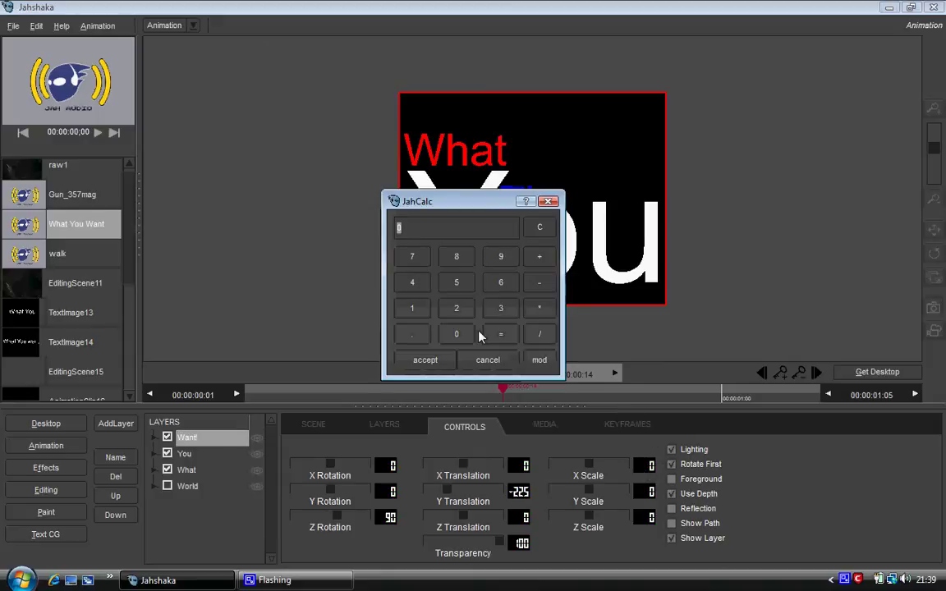
pyautogui.click(456, 283)
pyautogui.click(456, 333)
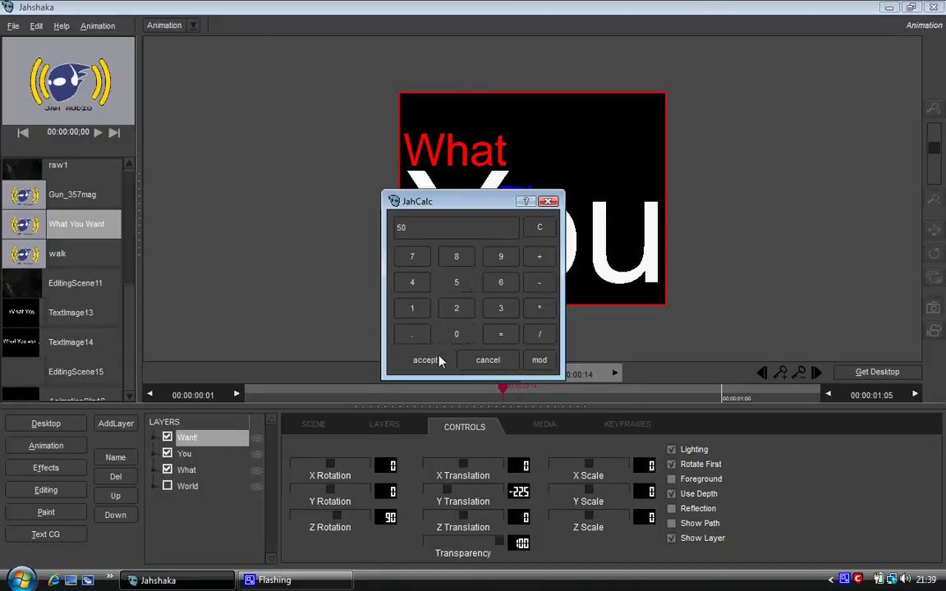
pyautogui.click(425, 360)
pyautogui.click(641, 487)
pyautogui.click(456, 283)
pyautogui.click(456, 333)
pyautogui.click(425, 360)
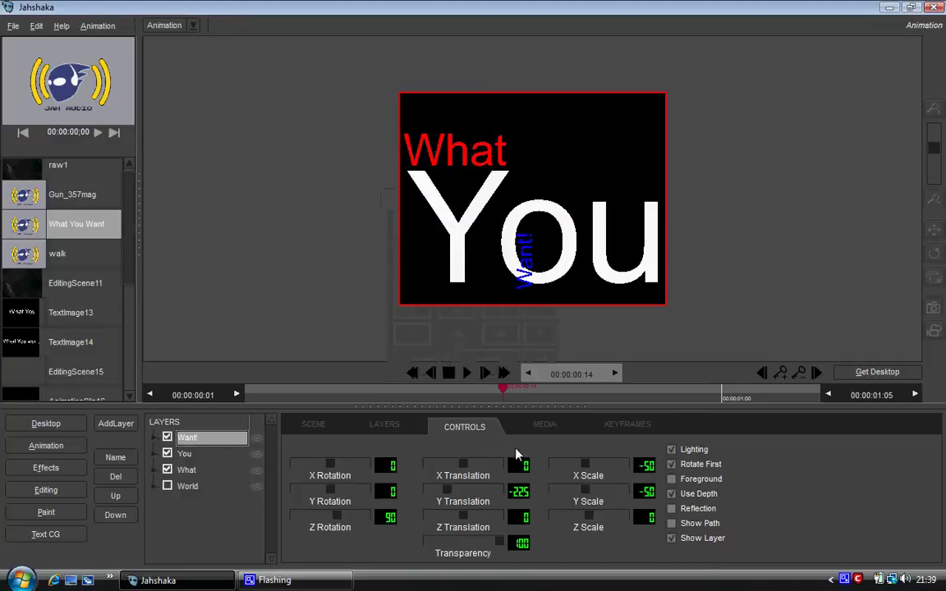
# - Slide Want! back to X -230 beside You and replay the clip from the start
pyautogui.moveTo(463, 462); pyautogui.dragTo(353, 443)
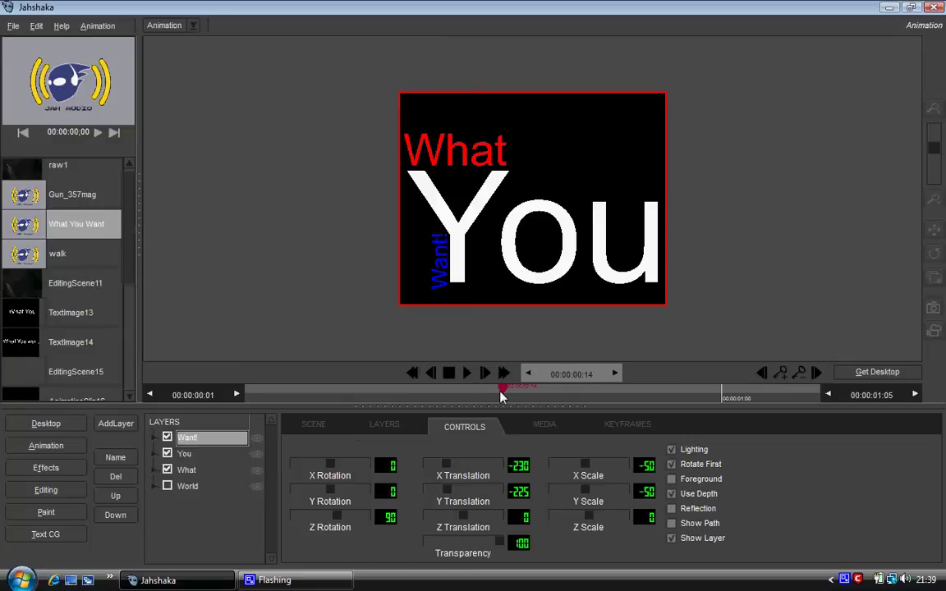
pyautogui.moveTo(501, 397); pyautogui.dragTo(255, 391)
pyautogui.click(466, 372)
pyautogui.click(449, 374)
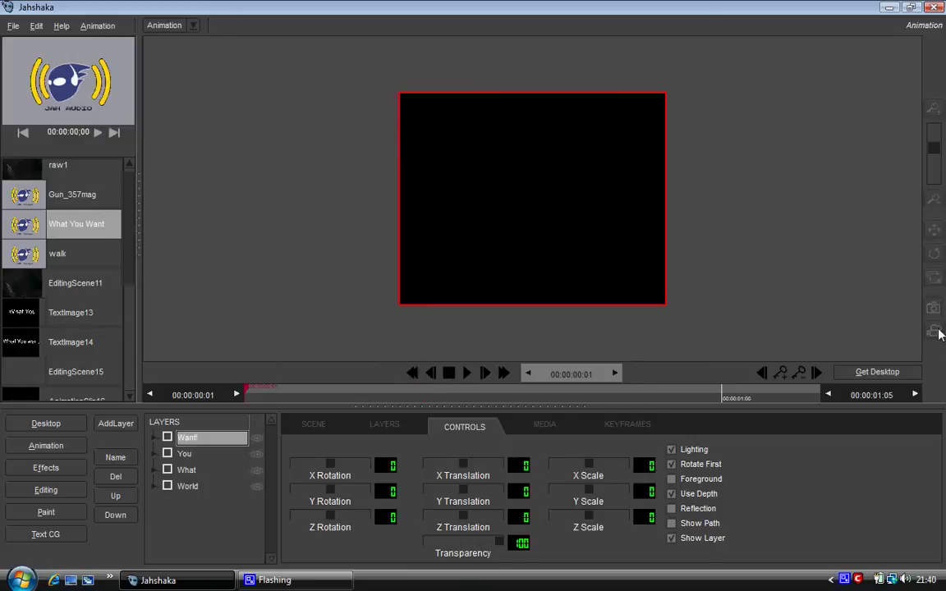
# - Scrub to frame 19 to confirm Want! stays beside You, then select the World layer
pyautogui.moveTo(247, 388); pyautogui.dragTo(558, 420)
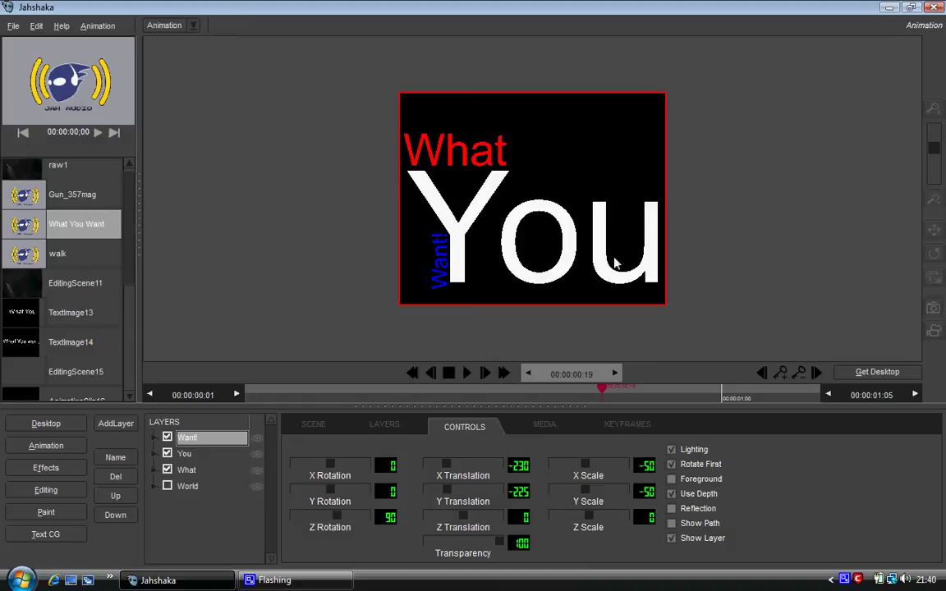
pyautogui.click(193, 486)
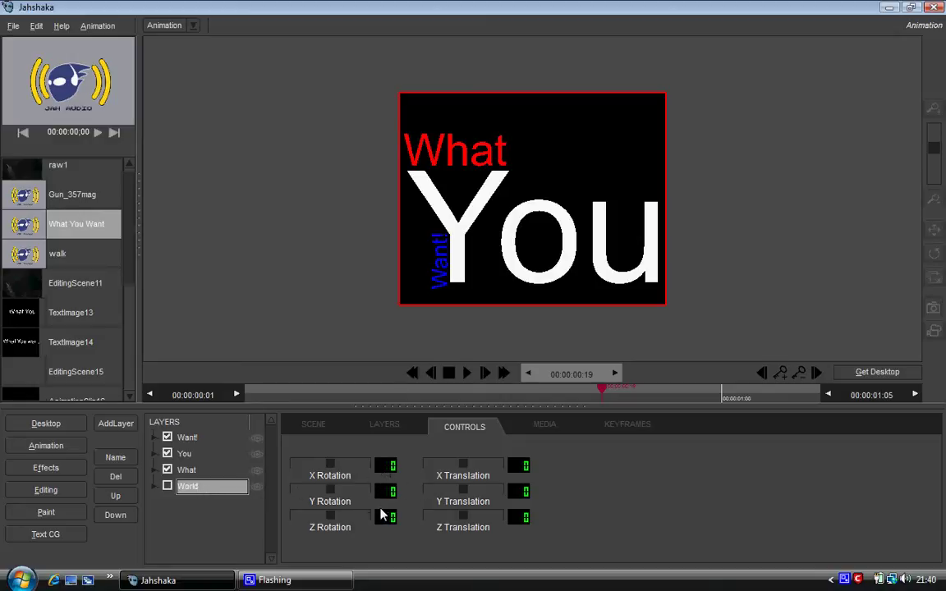
# - Rotate the World layer to a Z rotation of -90
pyautogui.moveTo(388, 491); pyautogui.dragTo(411, 488)
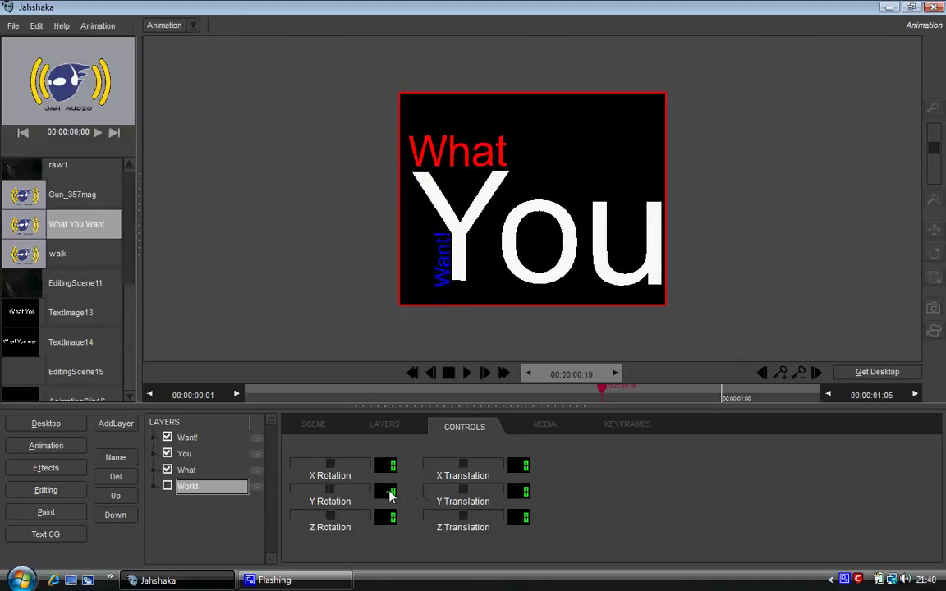
pyautogui.scroll(2, 390, 493)
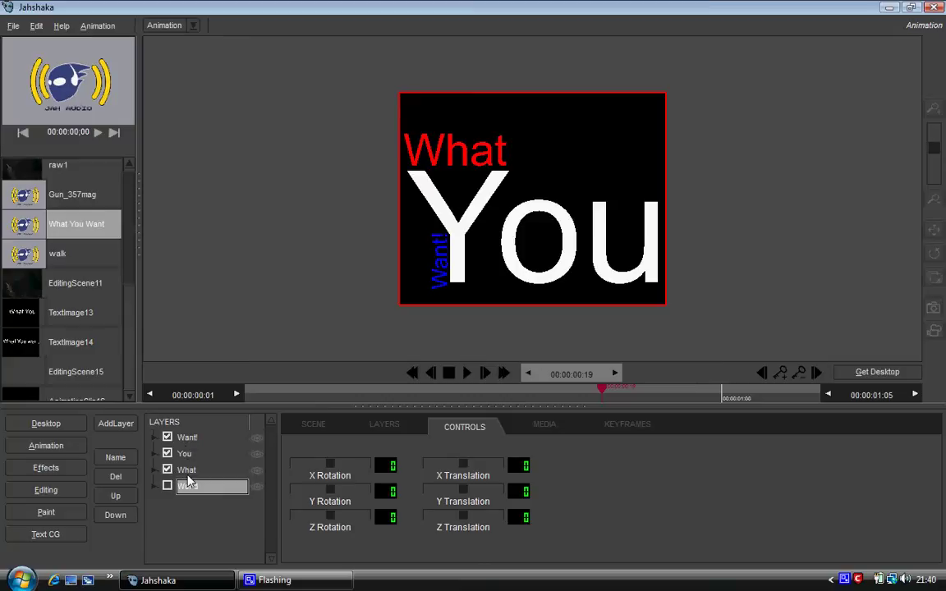
pyautogui.moveTo(391, 525)
pyautogui.mouseDown()
pyautogui.moveTo(328, 513)
pyautogui.moveTo(375, 522)
pyautogui.mouseUp()
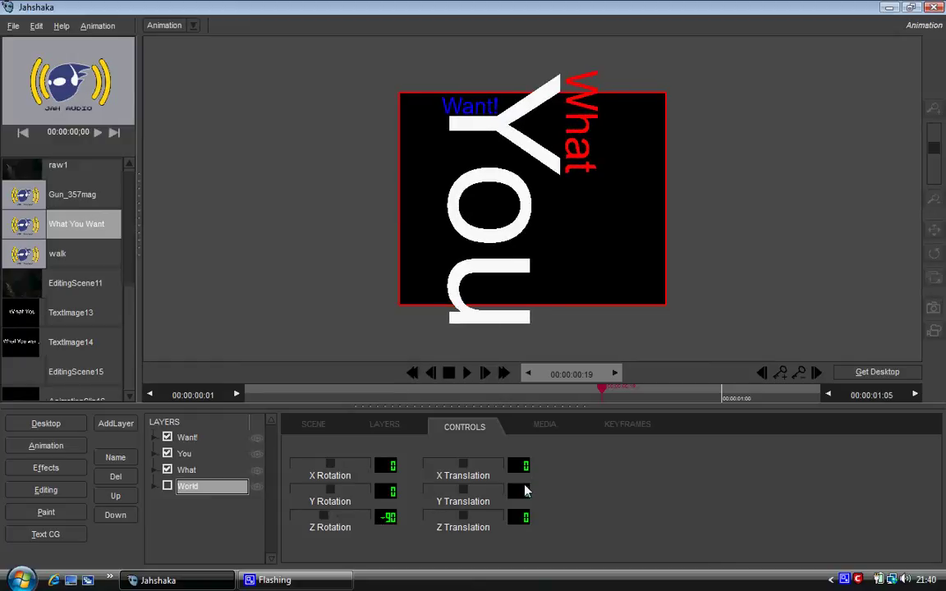
# - Move the World layer to translation 164, -244, 777 so Want! fills the frame
pyautogui.moveTo(524, 493); pyautogui.dragTo(304, 447)
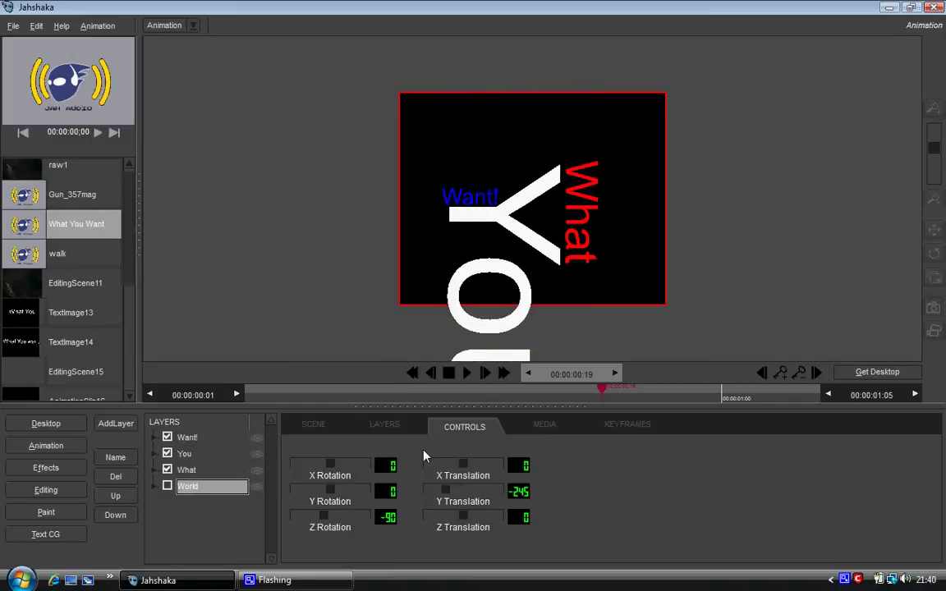
pyautogui.moveTo(520, 465); pyautogui.dragTo(559, 470)
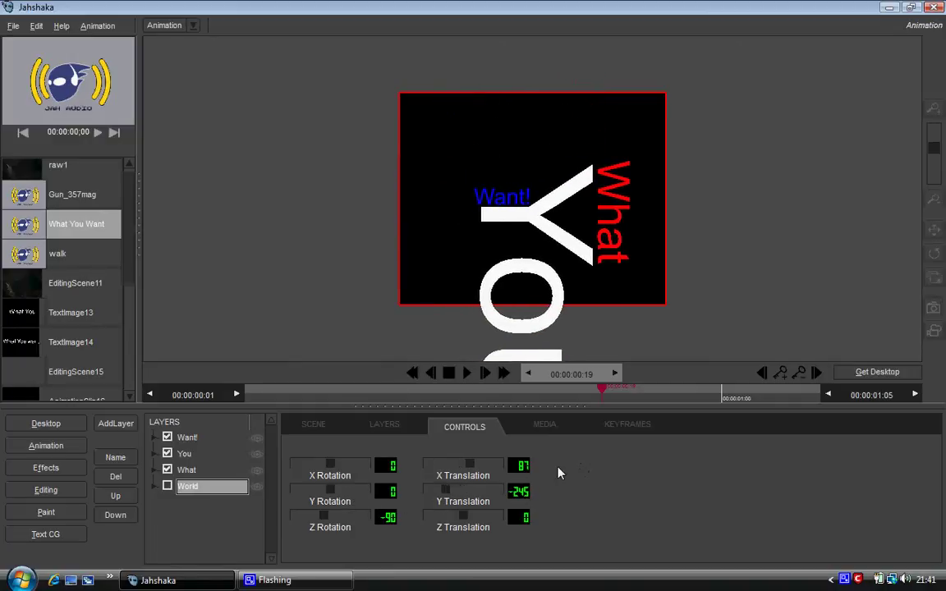
pyautogui.moveTo(525, 519); pyautogui.dragTo(919, 524)
pyautogui.moveTo(521, 490); pyautogui.dragTo(564, 469)
pyautogui.moveTo(523, 517); pyautogui.dragTo(704, 511)
pyautogui.moveTo(519, 491); pyautogui.dragTo(539, 473)
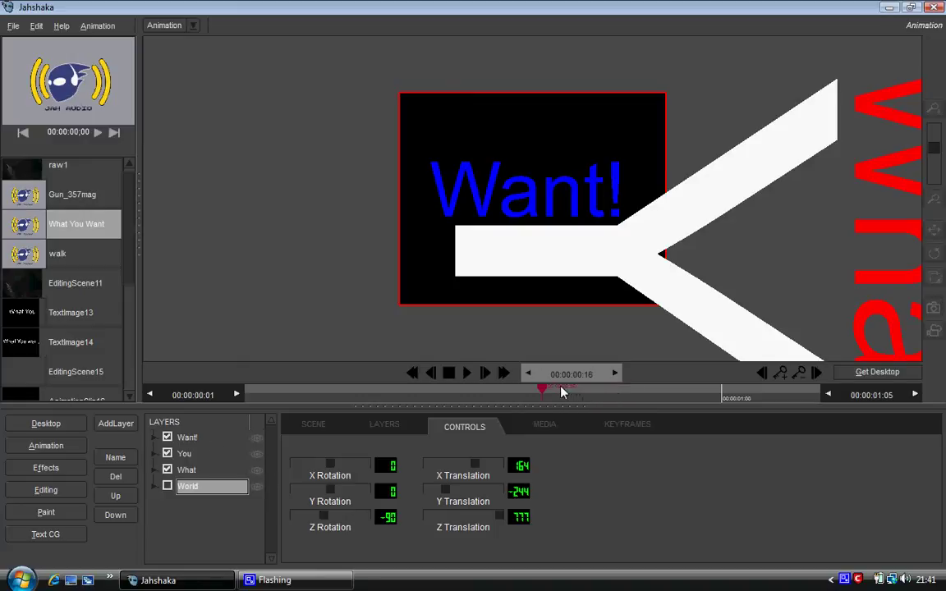
# - At frame 14, reset the World layer's Z rotation and X, Y, Z translation to 0
pyautogui.moveTo(561, 392); pyautogui.dragTo(502, 390)
pyautogui.click(389, 517)
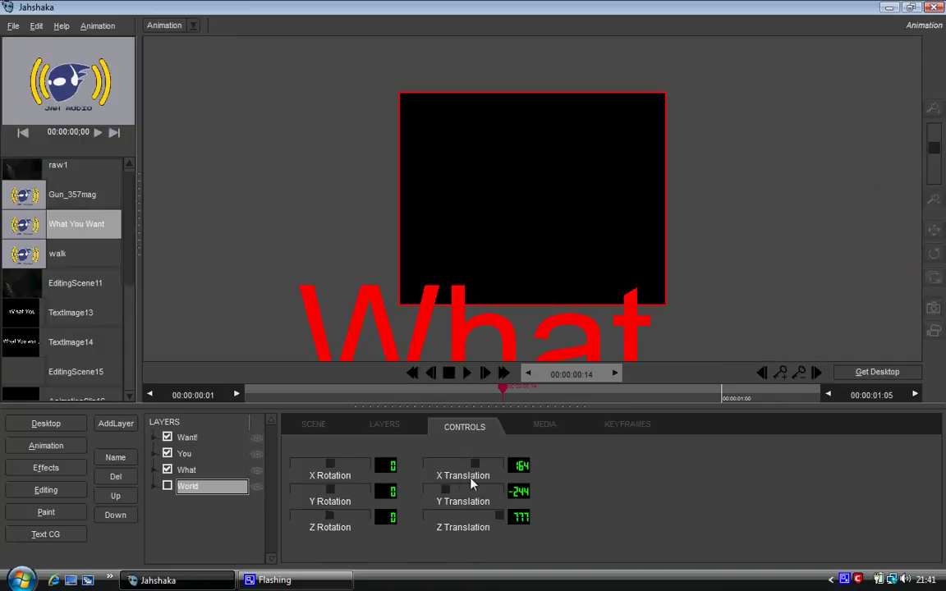
pyautogui.click(520, 466)
pyautogui.click(520, 491)
pyautogui.click(519, 515)
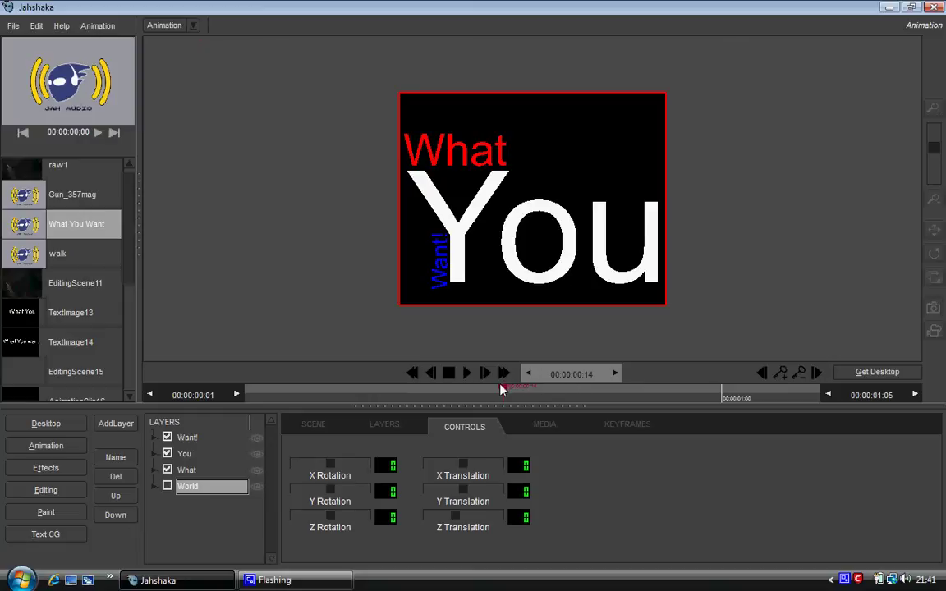
# - Preview the animation full-screen through to its last frame, 00:00:01;05
pyautogui.moveTo(503, 392); pyautogui.dragTo(211, 376)
pyautogui.click(936, 335)
pyautogui.press('space')
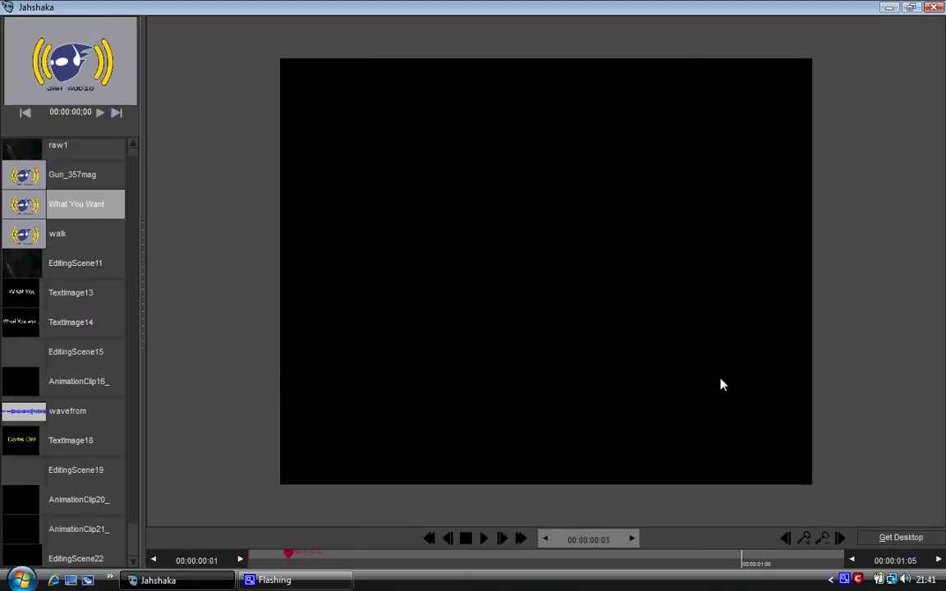
pyautogui.press('Escape')
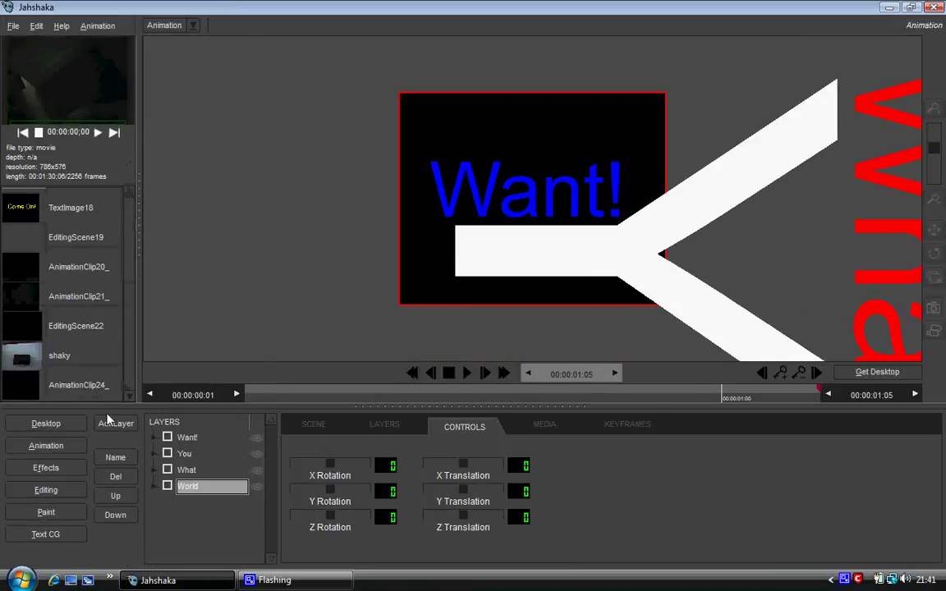
# - In Editing, append track T2 and test the What You Want clip on it
pyautogui.click(46, 489)
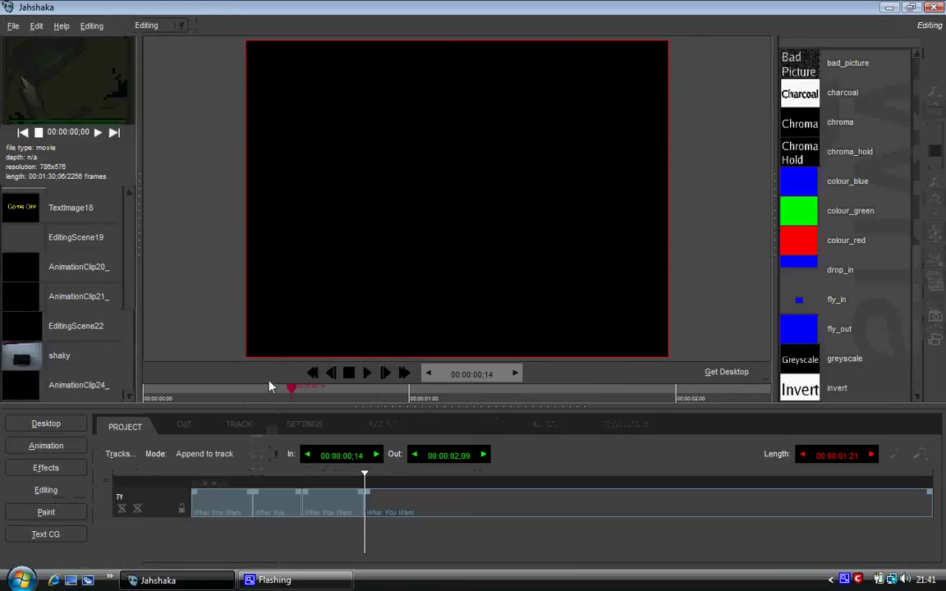
pyautogui.click(119, 453)
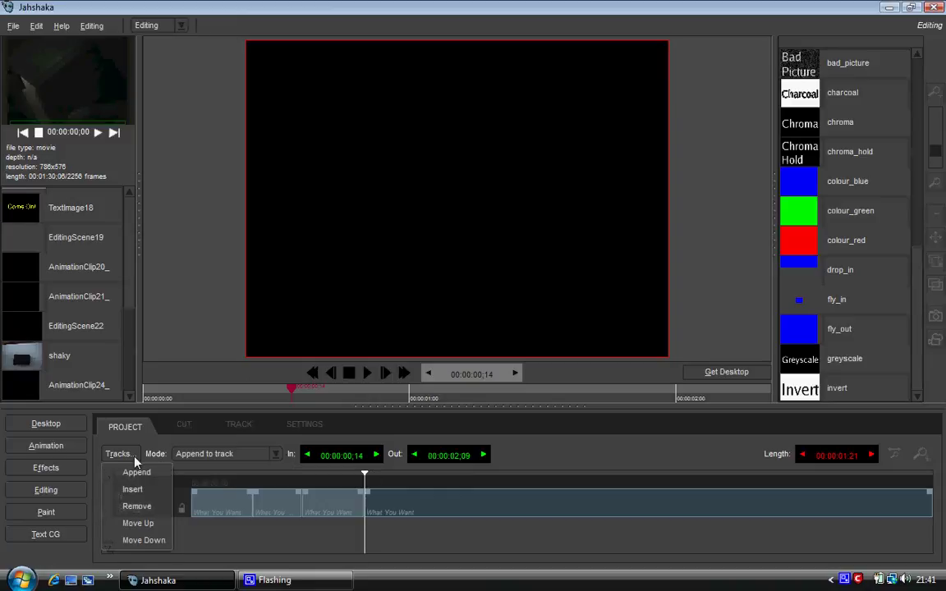
pyautogui.click(136, 474)
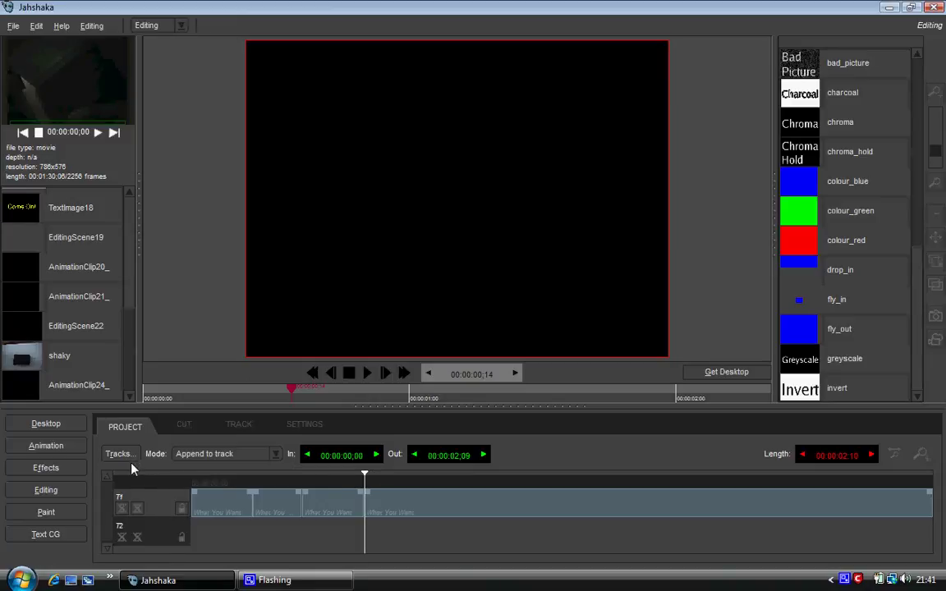
pyautogui.click(121, 326)
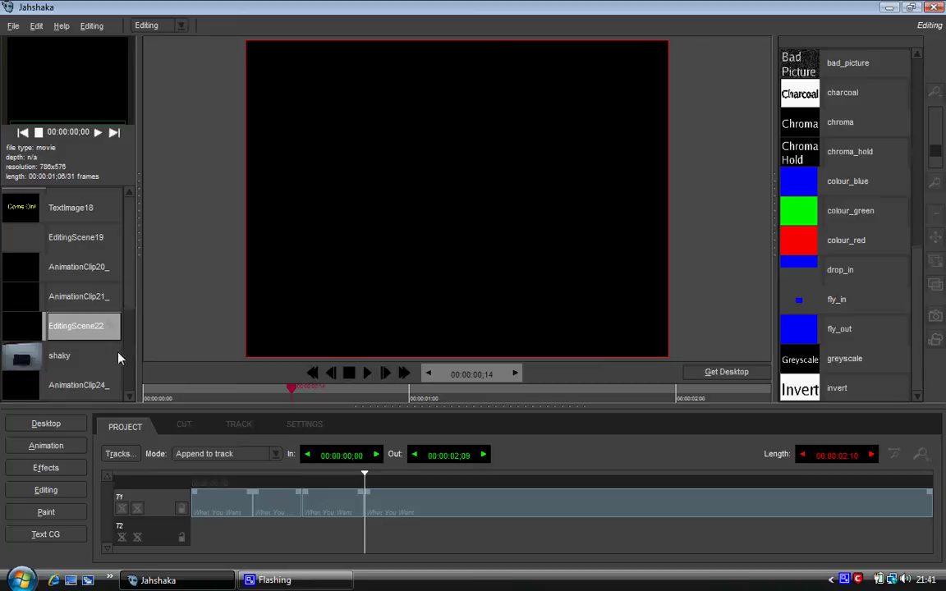
pyautogui.scroll(4, 115, 295)
pyautogui.click(70, 209)
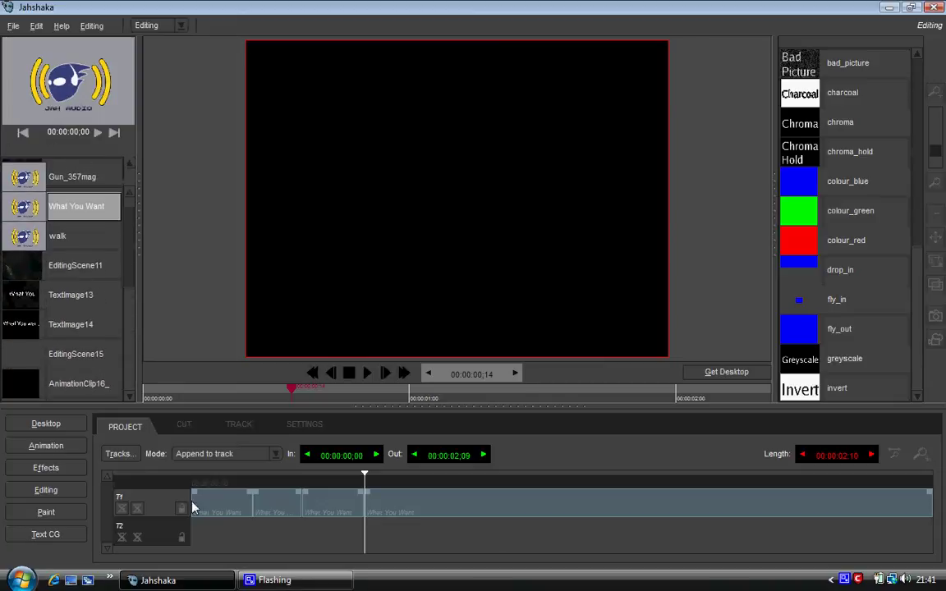
pyautogui.click(231, 537)
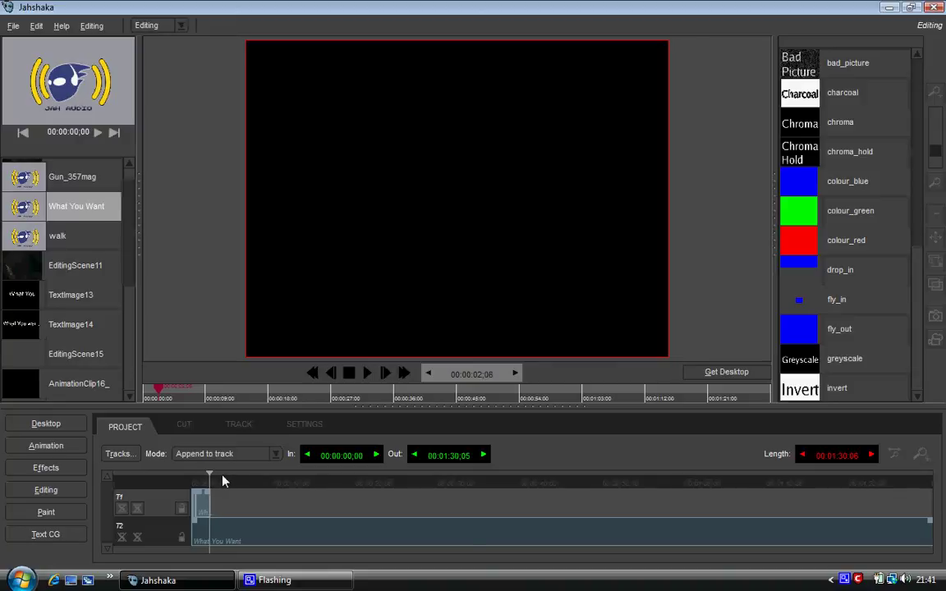
# - Mark an in point and jump to the start of the first T1 clip
pyautogui.press('i')
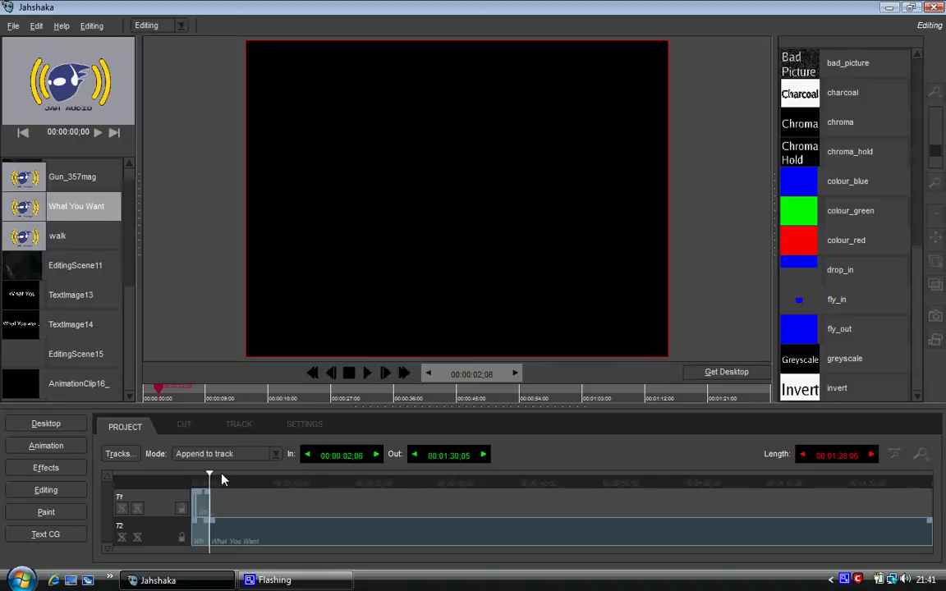
pyautogui.click(248, 541)
pyautogui.click(249, 540)
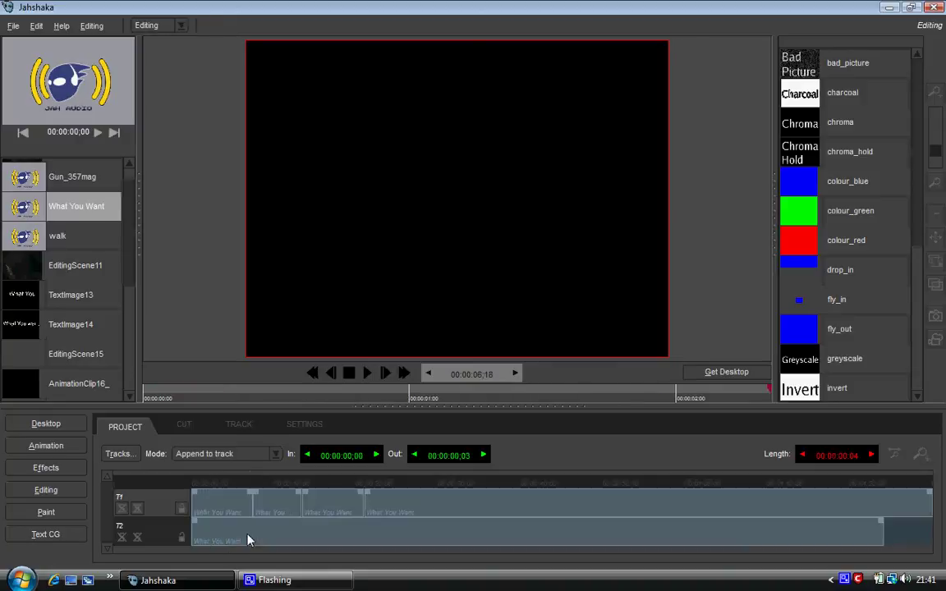
pyautogui.click(218, 512)
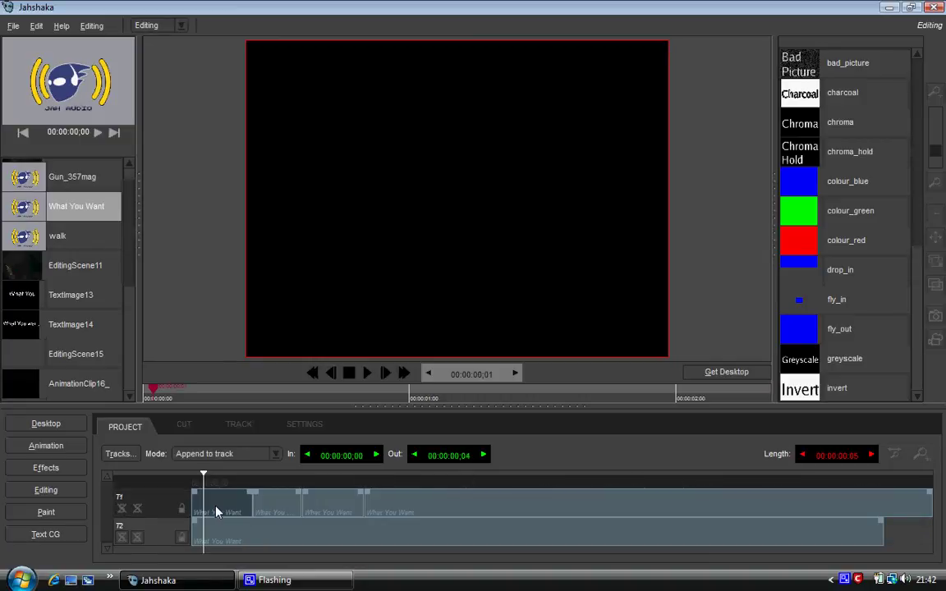
# - Remove track T2 and append a fresh, empty T2
pyautogui.click(135, 457)
pyautogui.click(152, 508)
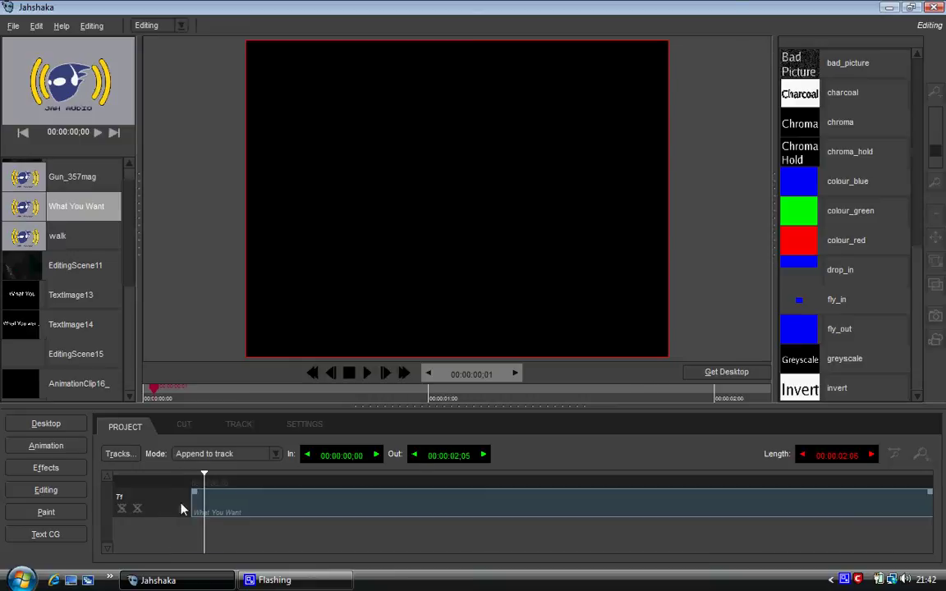
pyautogui.click(124, 455)
pyautogui.click(131, 476)
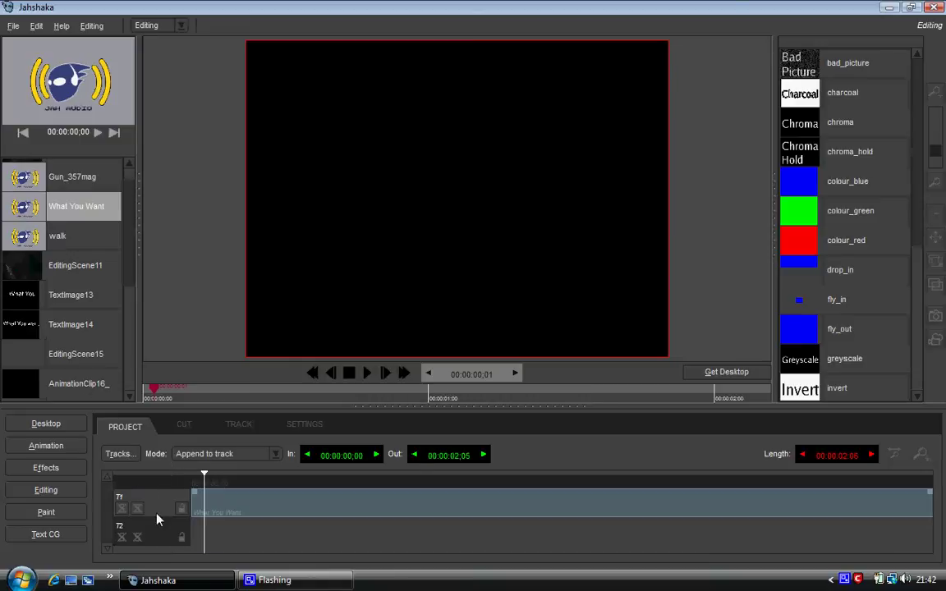
pyautogui.scroll(-5, 128, 303)
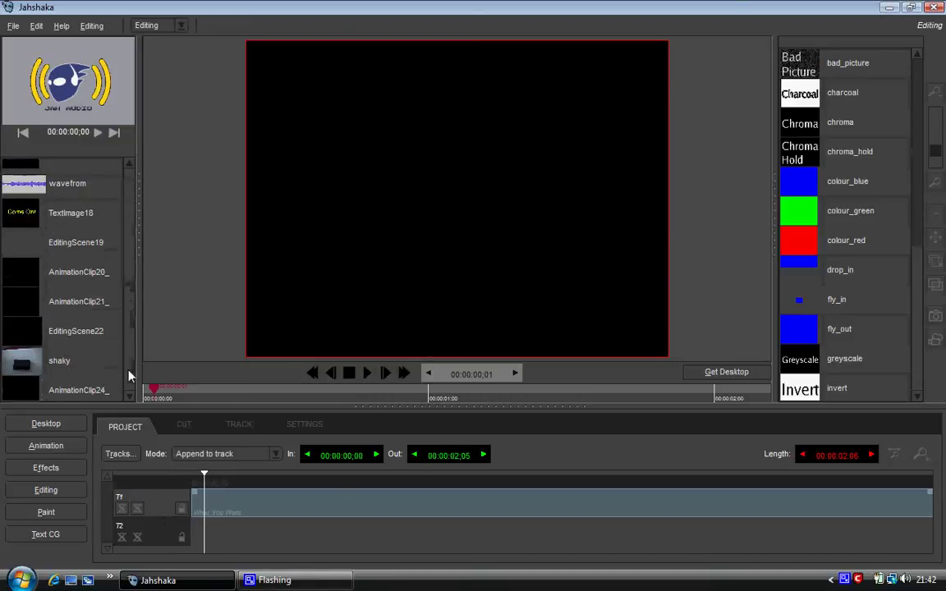
# - Place AnimationClip24_ on track T2 and return to the start of the timeline
pyautogui.click(72, 388)
pyautogui.click(235, 544)
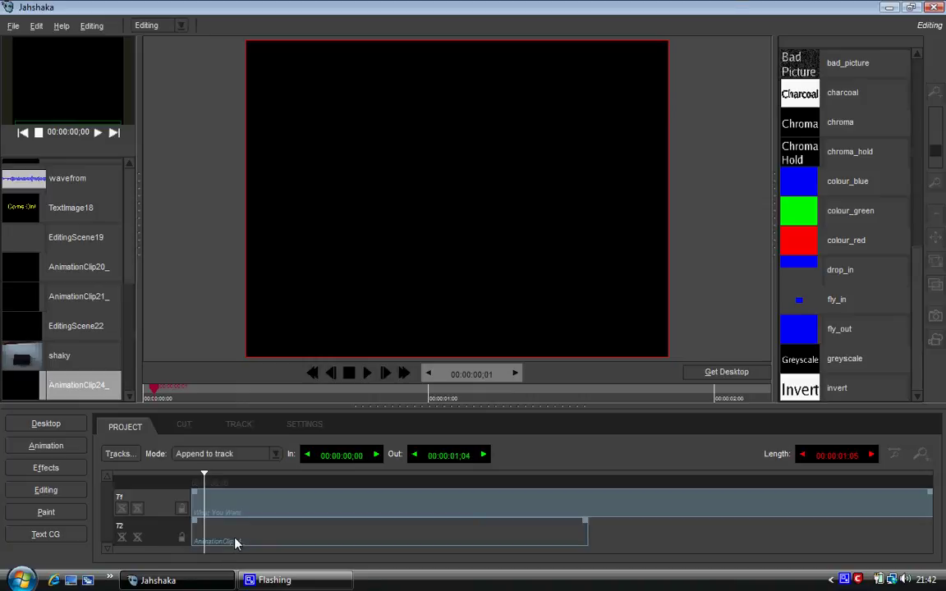
pyautogui.click(312, 373)
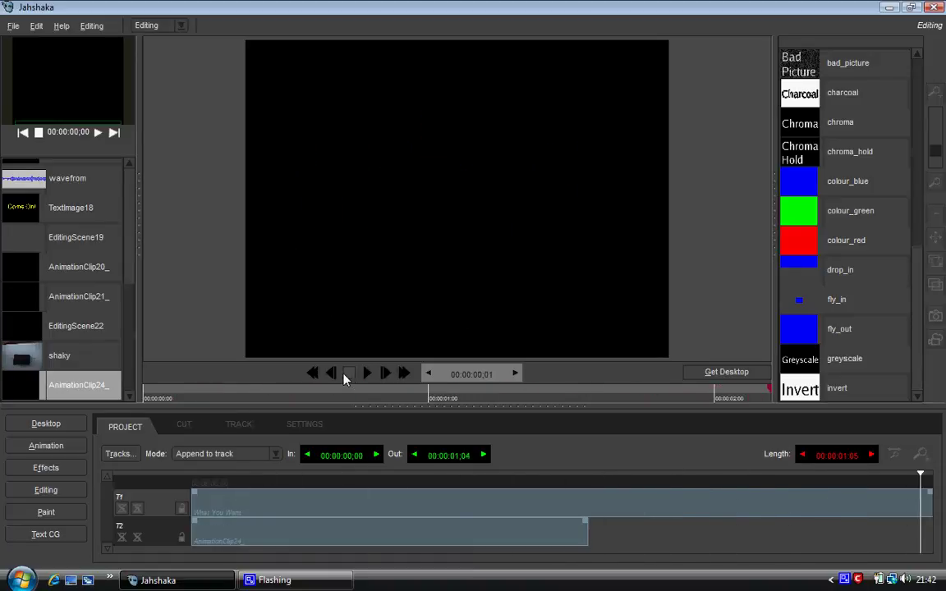
pyautogui.click(317, 374)
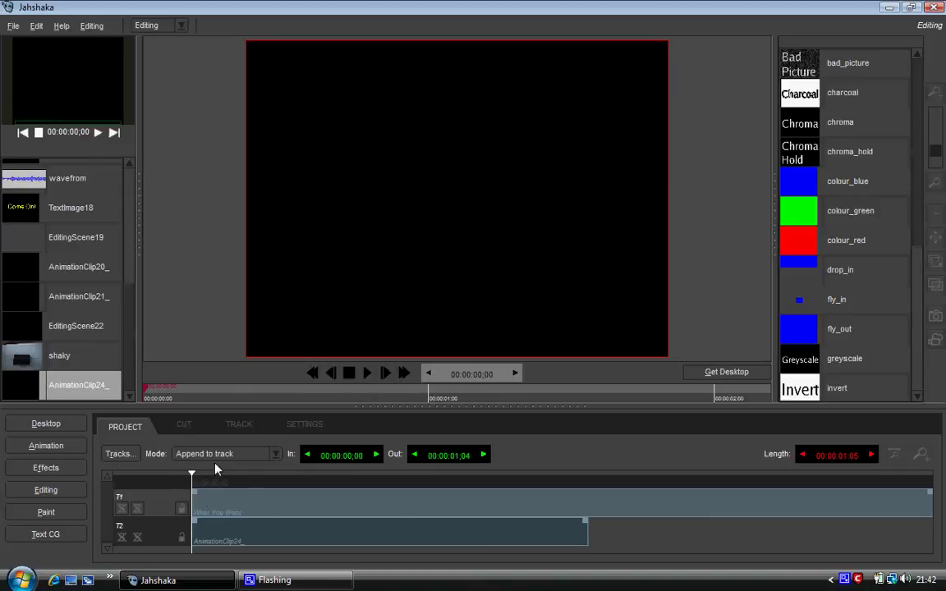
# - Split the T1 clip at 00:00:01;05 and play the edited sequence through
pyautogui.click(608, 491)
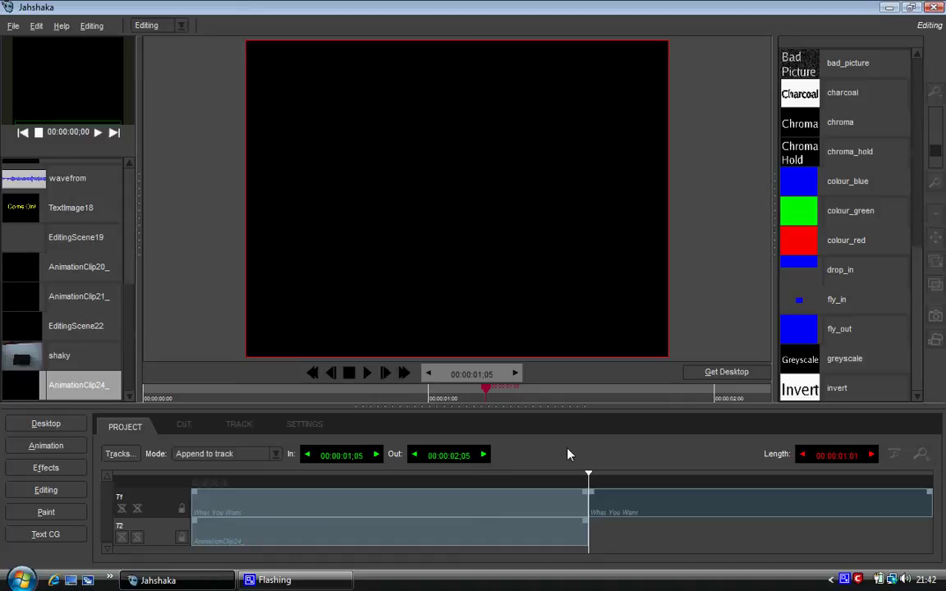
pyautogui.click(623, 500)
pyautogui.click(625, 500)
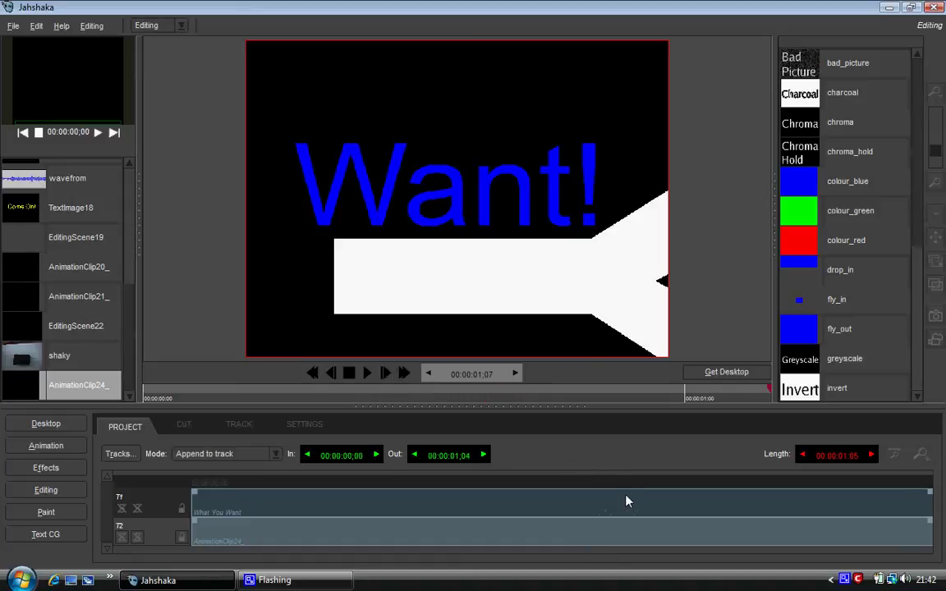
pyautogui.click(366, 376)
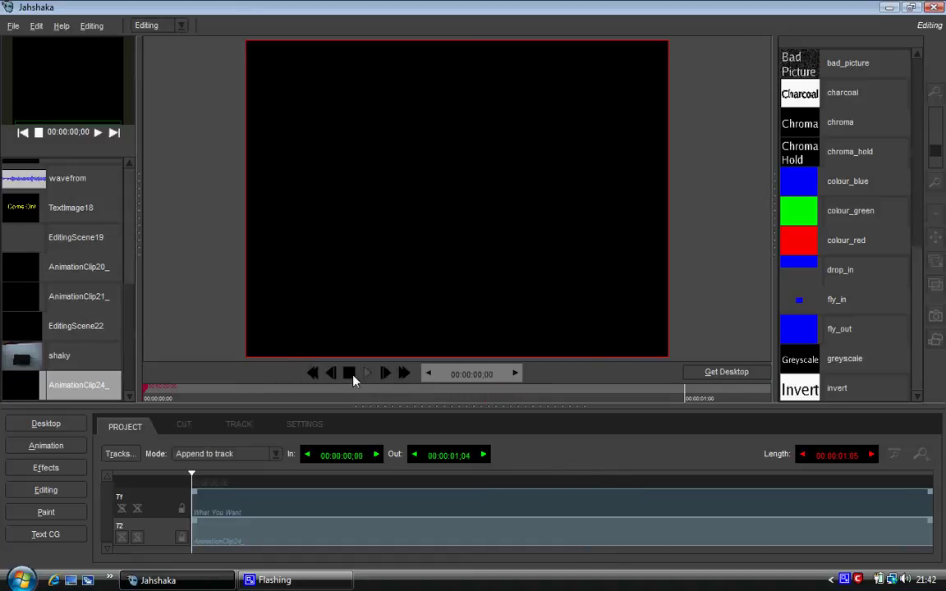
pyautogui.click(350, 375)
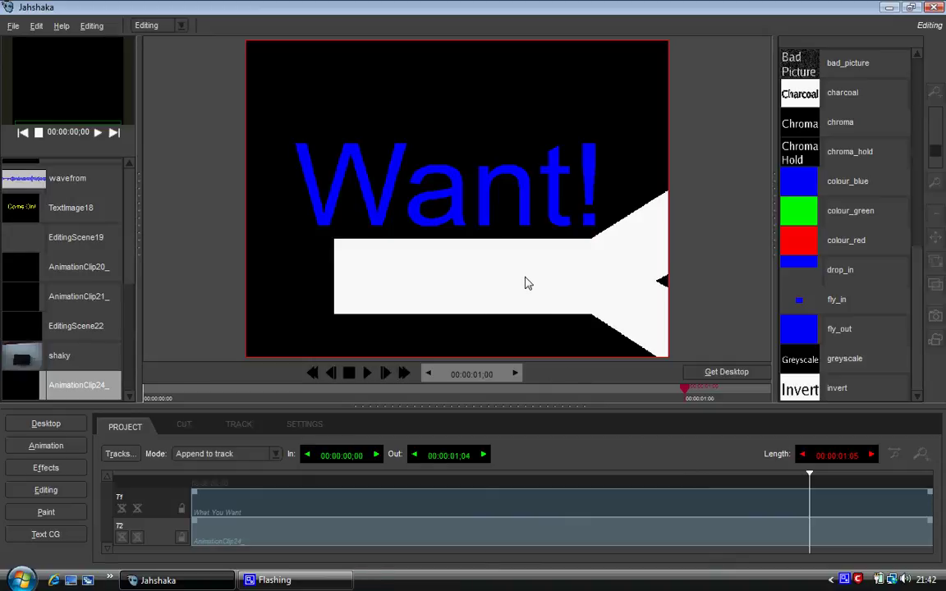
# - Back in Animation at frame 14, delete the empty layer with missing media
pyautogui.click(83, 470)
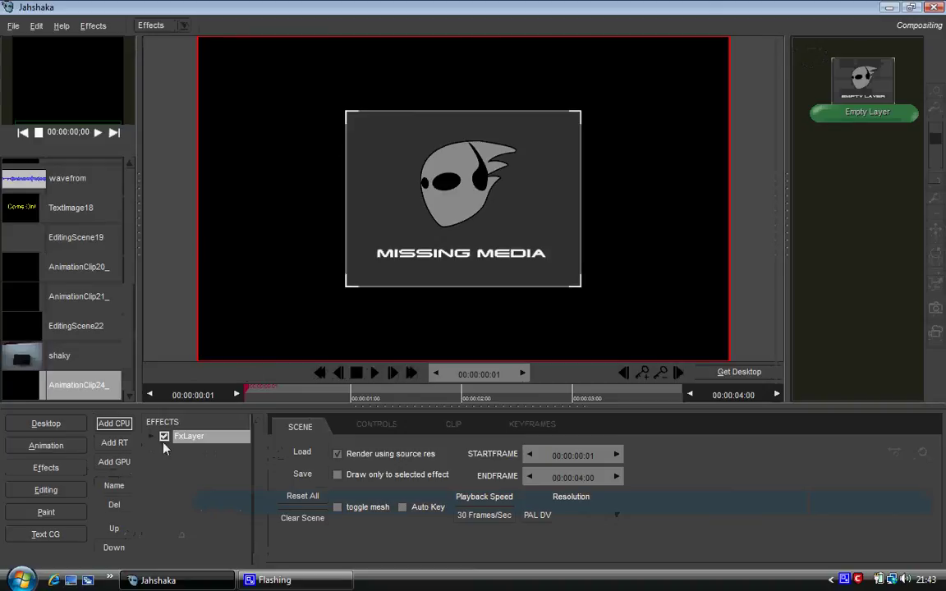
pyautogui.click(46, 445)
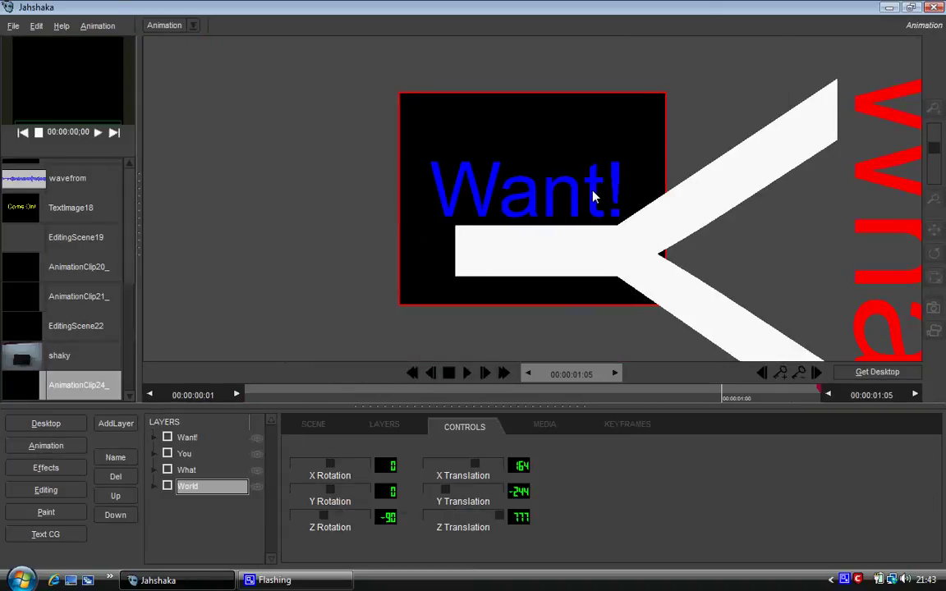
pyautogui.click(111, 424)
pyautogui.click(119, 456)
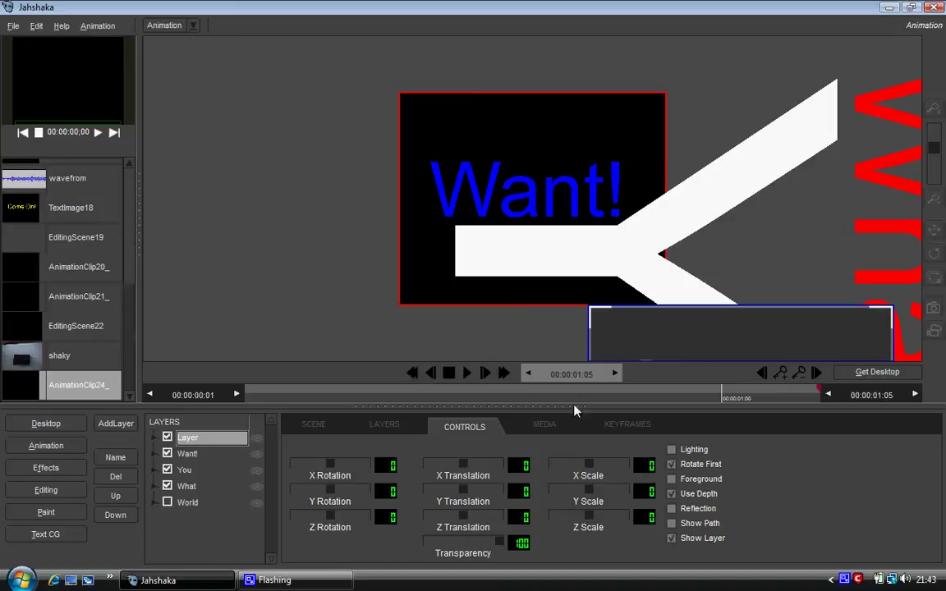
pyautogui.moveTo(823, 392); pyautogui.dragTo(503, 384)
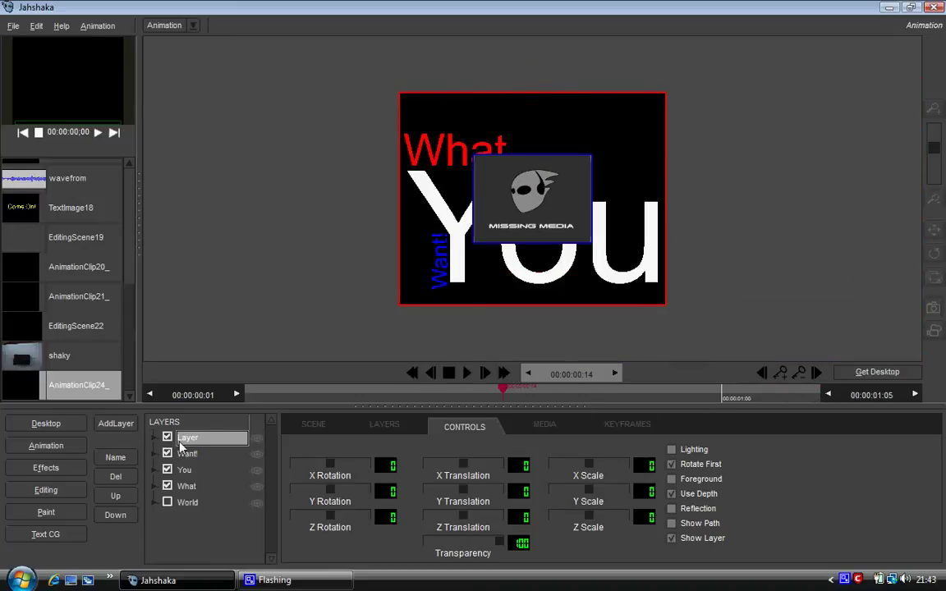
pyautogui.click(115, 476)
# - Add a 3D Text layer showing the default 'jahshaka' text and bring up its text settings
pyautogui.click(116, 424)
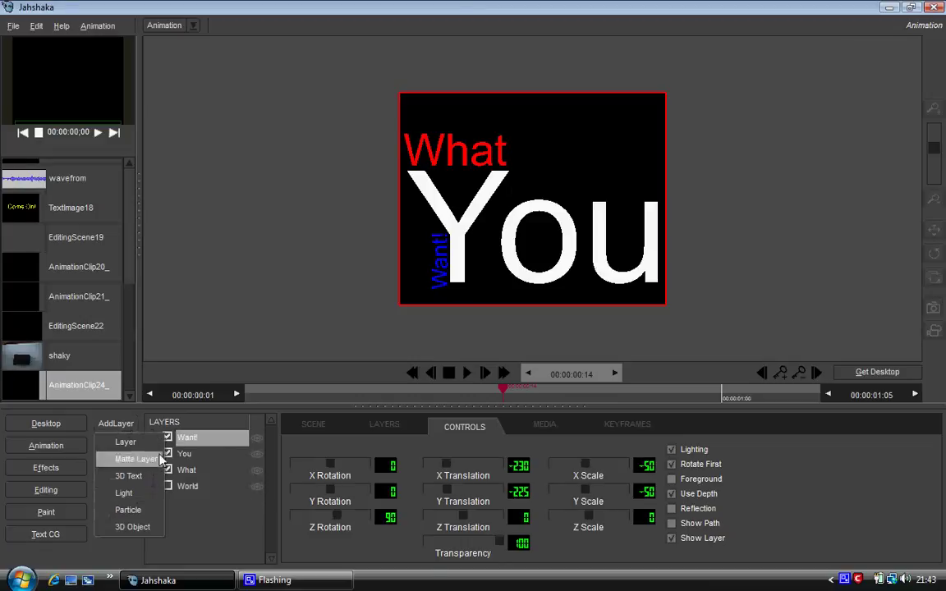
pyautogui.click(123, 475)
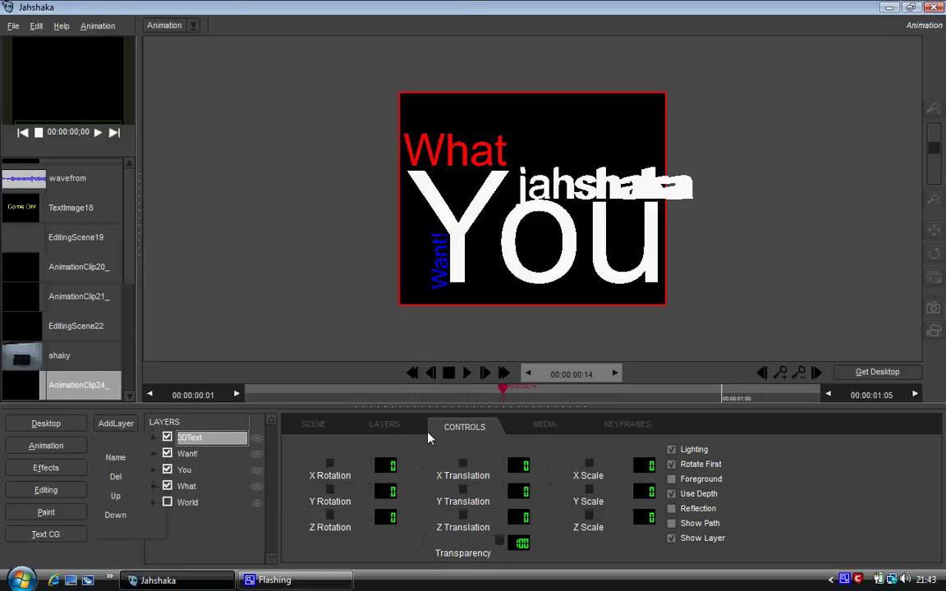
pyautogui.click(538, 426)
pyautogui.click(482, 429)
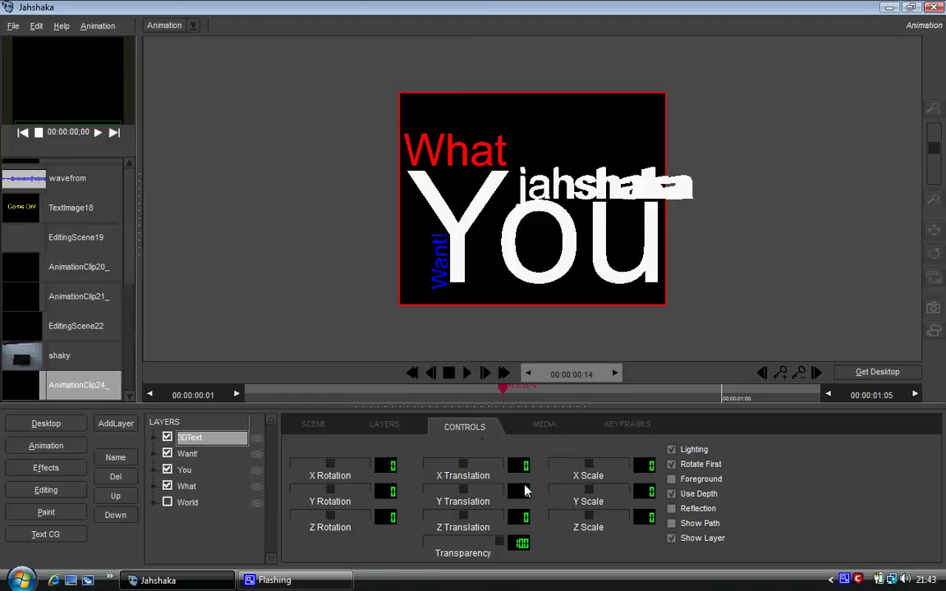
pyautogui.click(386, 426)
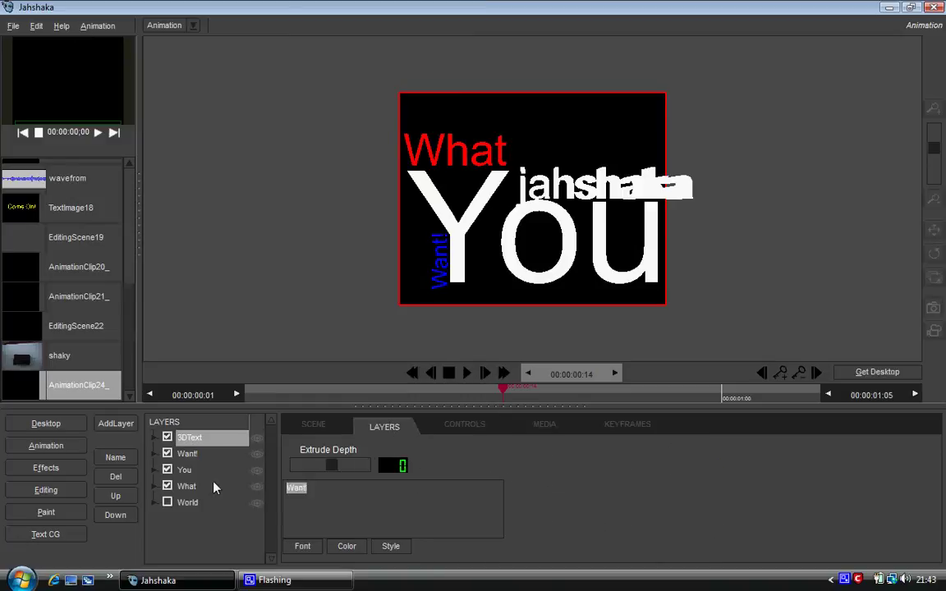
# - Replace the 3D text with 'Come on!'
pyautogui.write('Come')
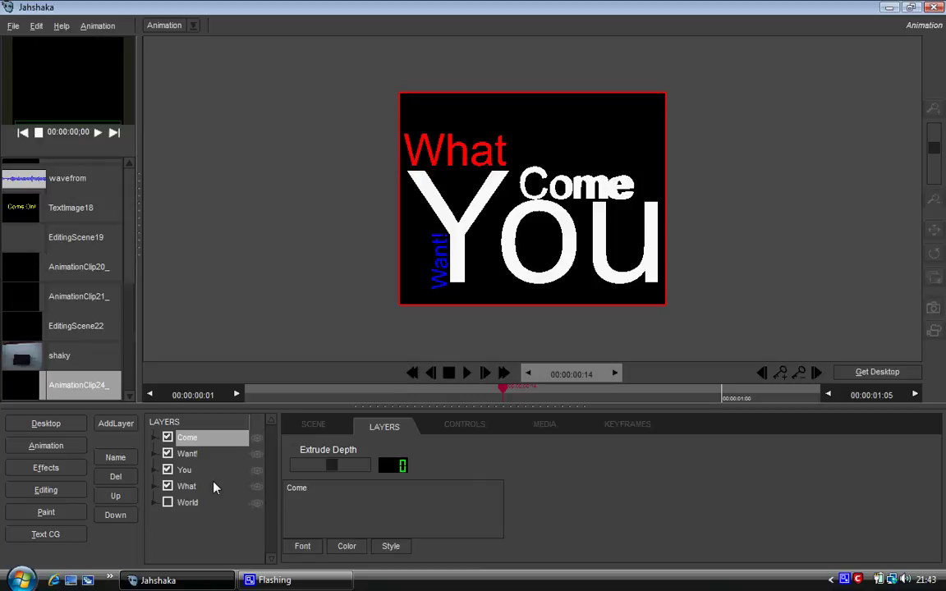
pyautogui.write(' o')
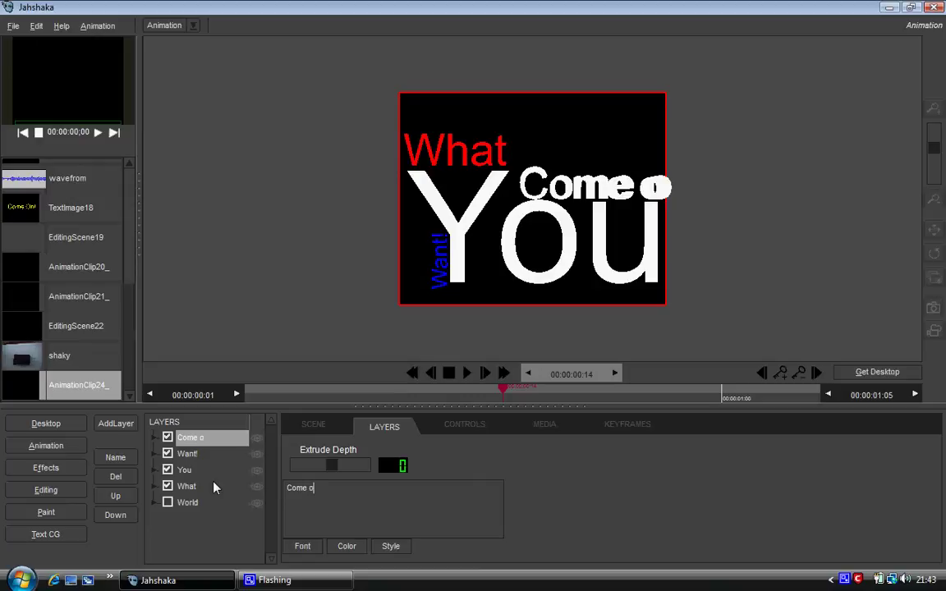
pyautogui.press('BackSpace')
pyautogui.write('on!')
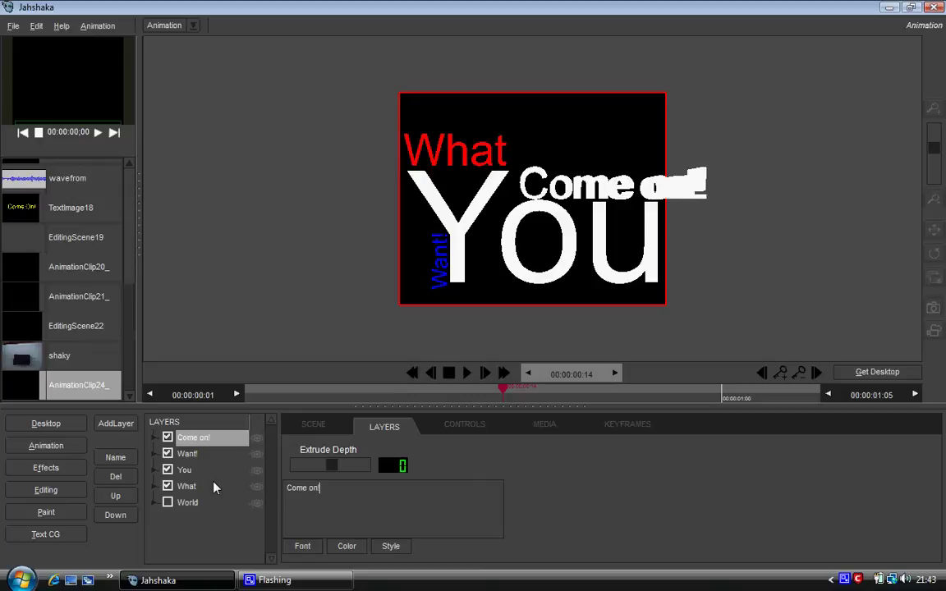
# - Set the Come on! text to Regular style and colour it red
pyautogui.click(382, 549)
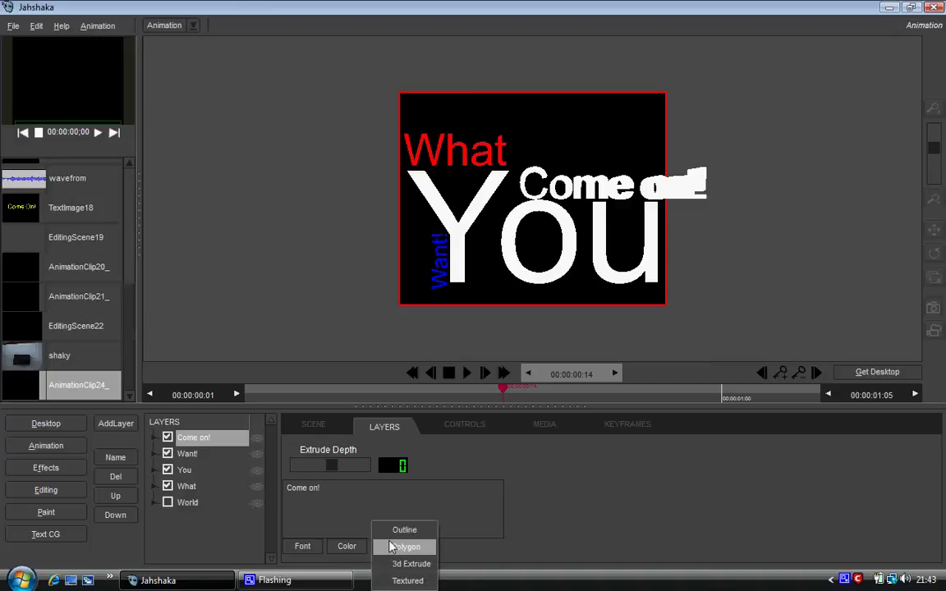
pyautogui.click(386, 545)
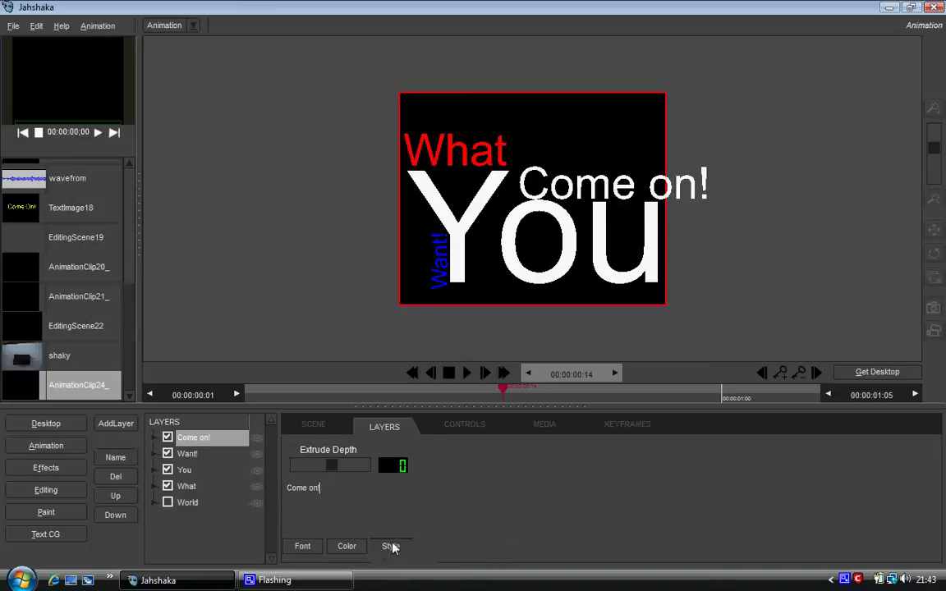
pyautogui.click(346, 546)
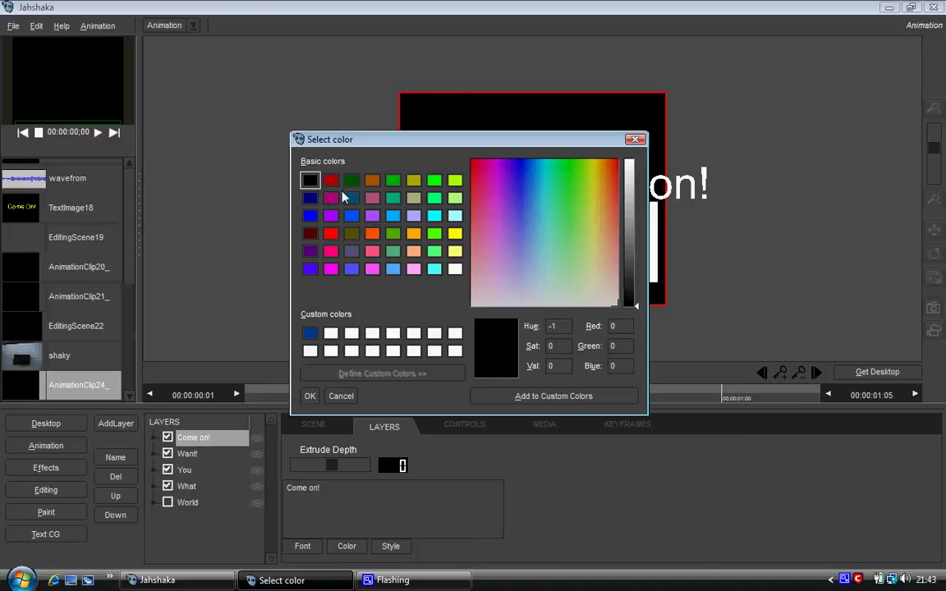
pyautogui.click(330, 234)
pyautogui.click(309, 395)
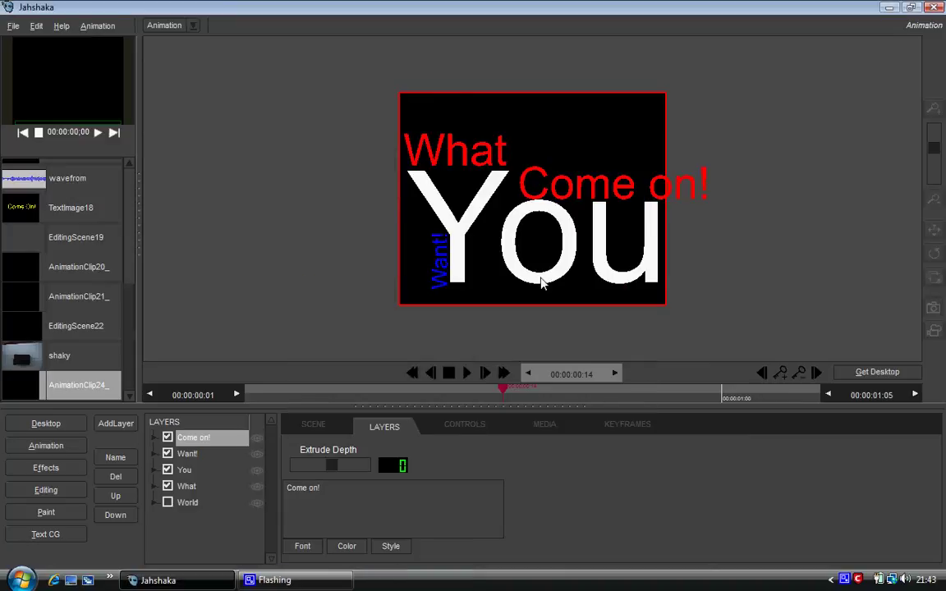
# - Move Come on! to X about -150, rotate it -90° about X, and set the playhead to 00:00:00:20
pyautogui.click(487, 426)
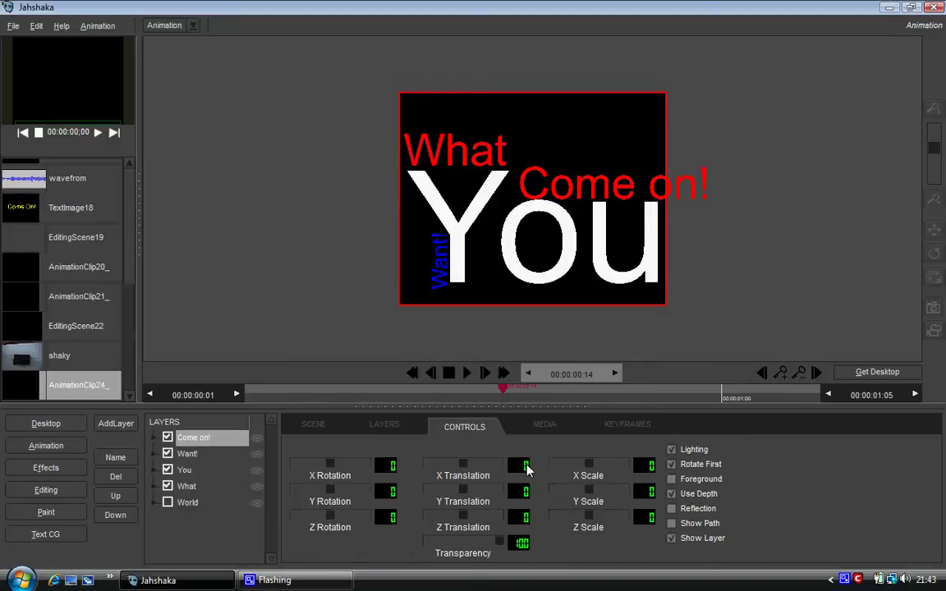
pyautogui.moveTo(521, 465); pyautogui.dragTo(405, 454)
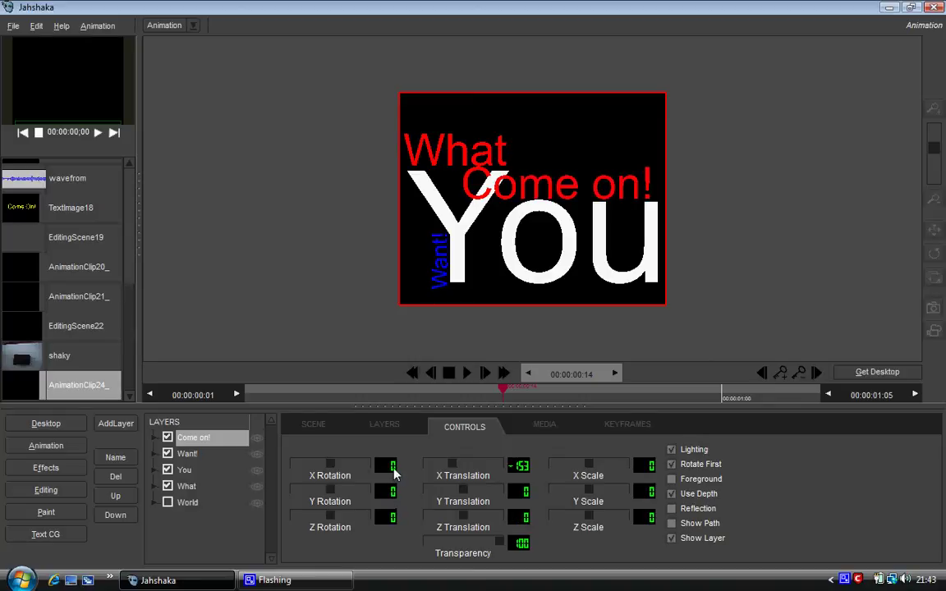
pyautogui.moveTo(388, 465); pyautogui.dragTo(327, 465)
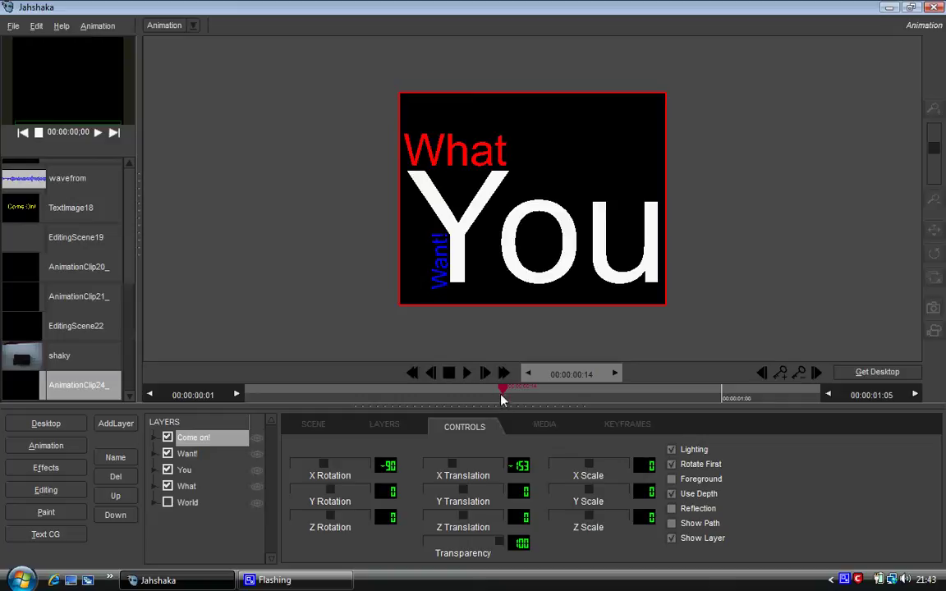
pyautogui.moveTo(502, 389); pyautogui.dragTo(628, 390)
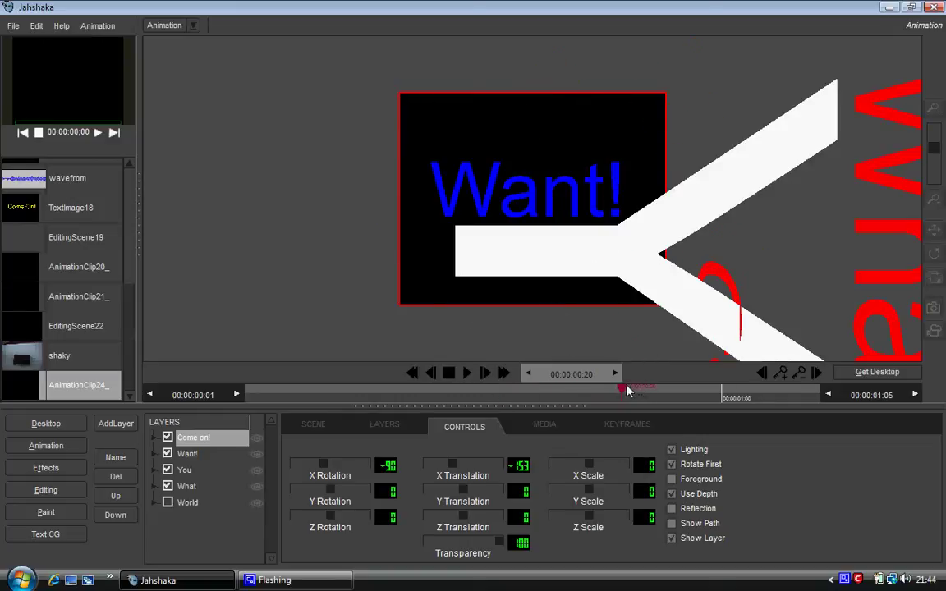
# - Extend the clip end to 00:00:01:22 and set the playhead to 00:00:01:06
pyautogui.moveTo(864, 398); pyautogui.dragTo(883, 402)
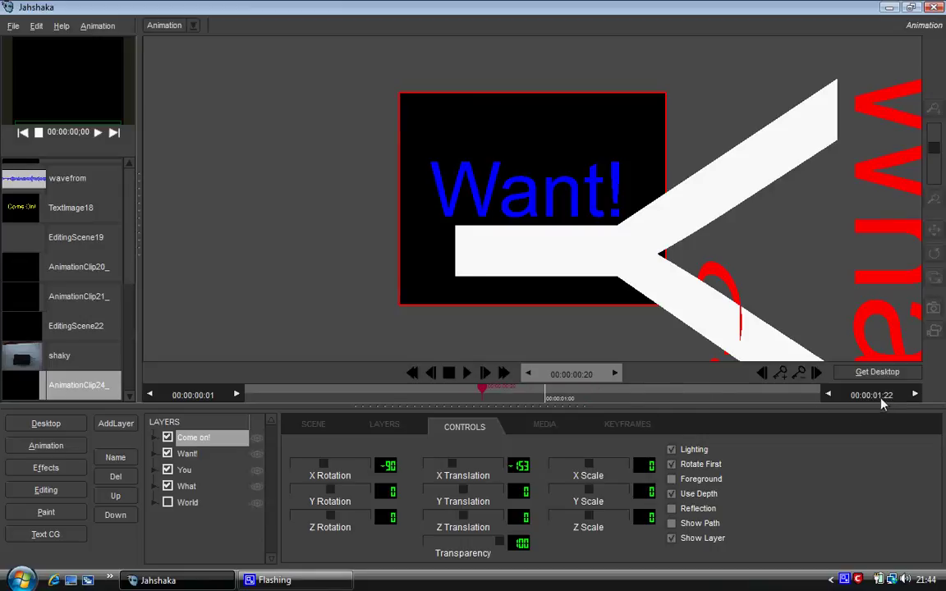
pyautogui.moveTo(481, 387); pyautogui.dragTo(590, 399)
pyautogui.moveTo(617, 395); pyautogui.dragTo(629, 395)
# - Set the World layer to X Rot 86, Z Rot 0, X -62, Y -57, Z 256, centring Come on!
pyautogui.click(187, 504)
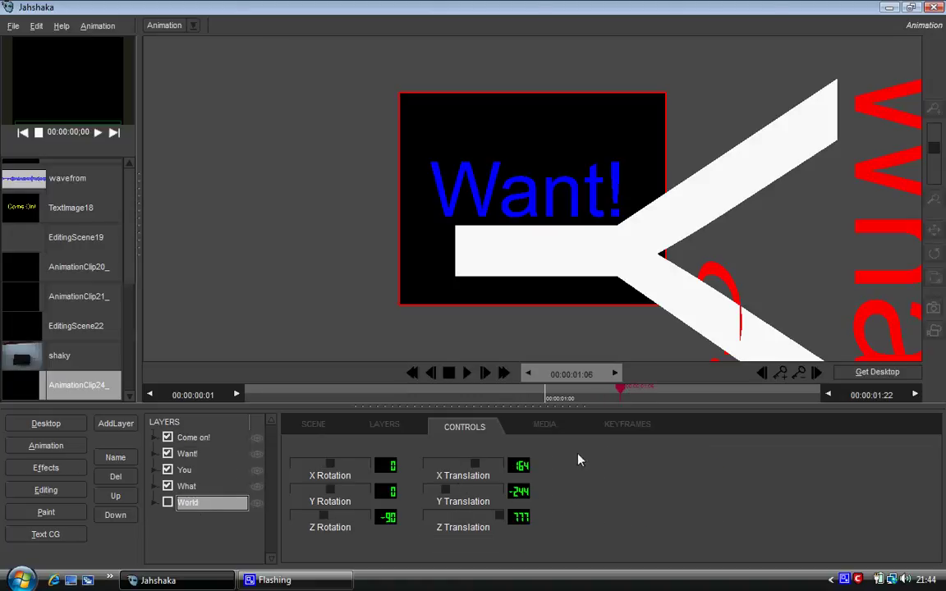
pyautogui.moveTo(517, 494); pyautogui.dragTo(664, 431)
pyautogui.moveTo(517, 479); pyautogui.dragTo(439, 462)
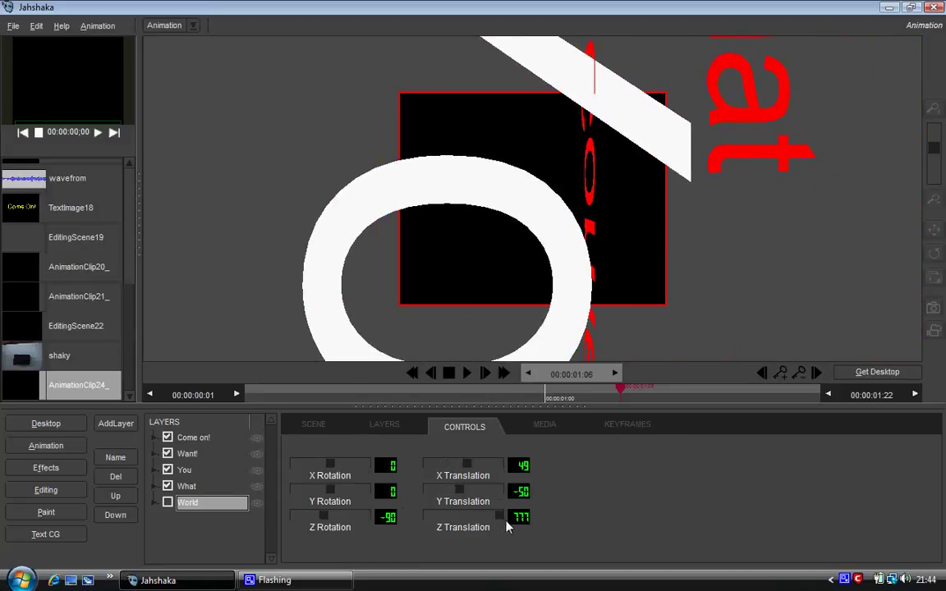
pyautogui.click(391, 523)
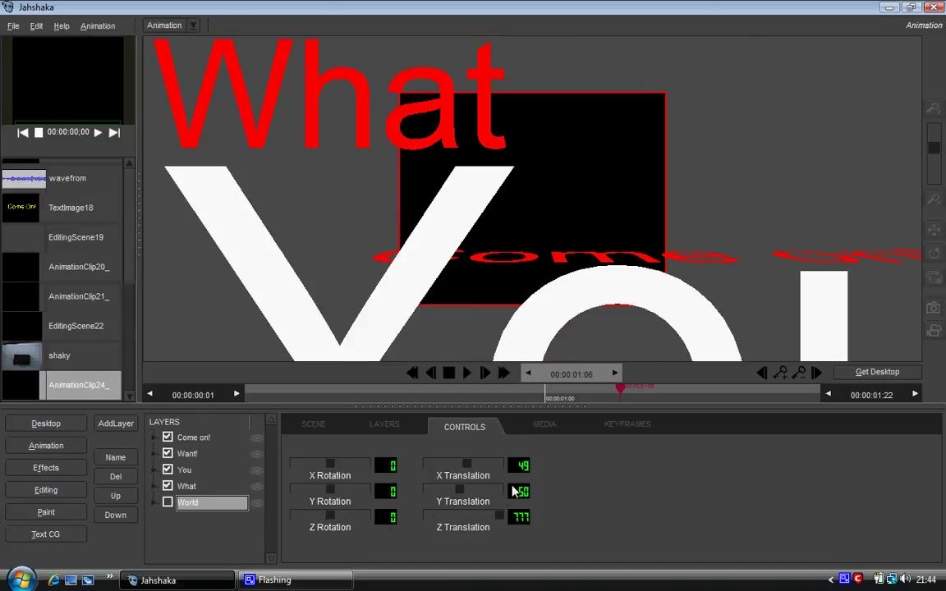
pyautogui.moveTo(389, 474); pyautogui.dragTo(450, 457)
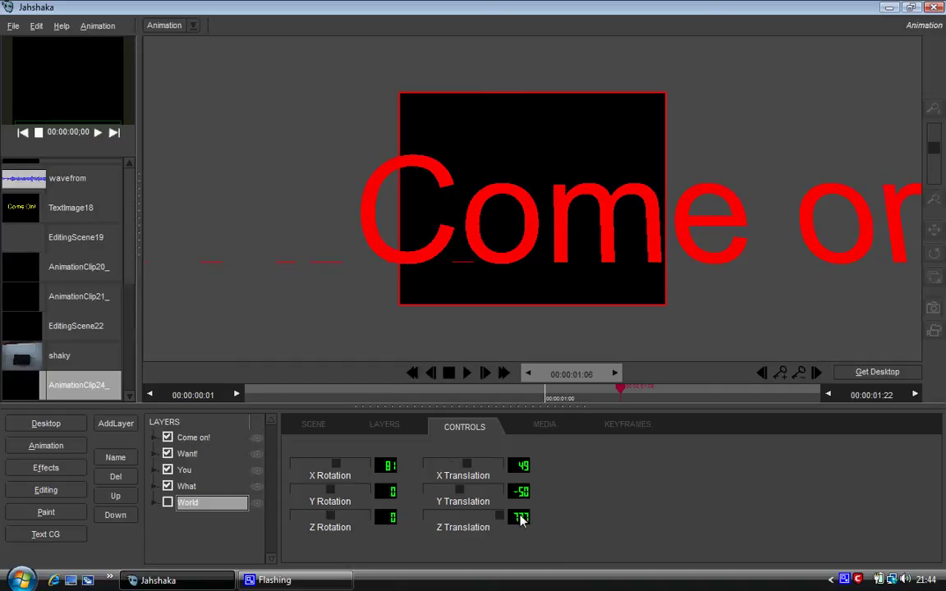
pyautogui.moveTo(519, 515); pyautogui.dragTo(439, 458)
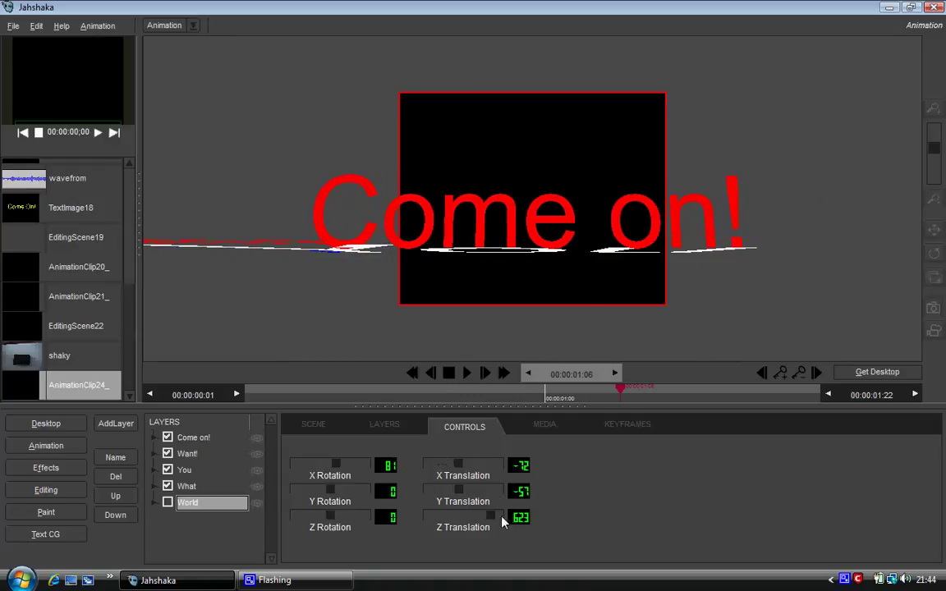
pyautogui.moveTo(500, 510); pyautogui.dragTo(245, 476)
pyautogui.moveTo(517, 465); pyautogui.dragTo(522, 463)
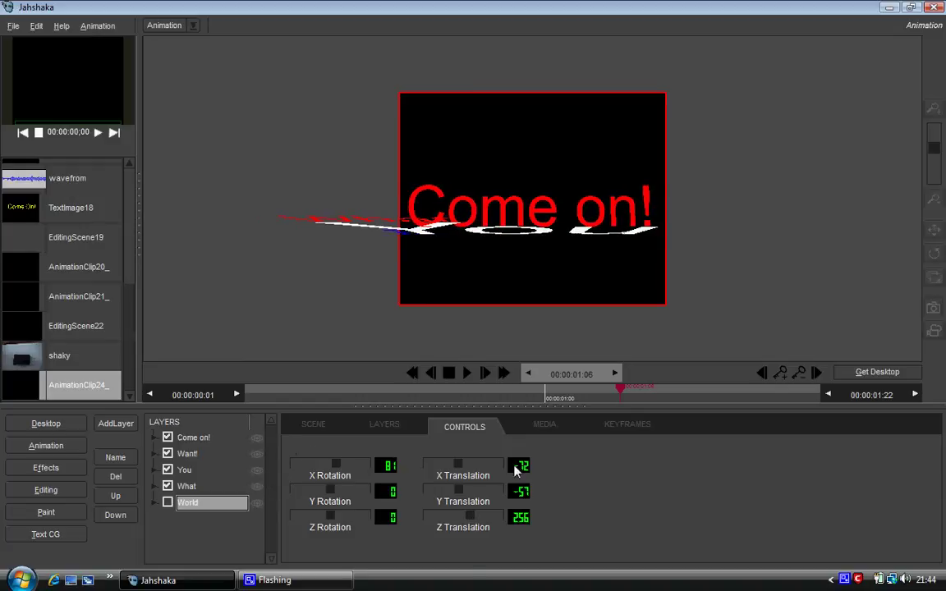
pyautogui.moveTo(386, 465)
pyautogui.mouseDown()
pyautogui.moveTo(350, 422)
pyautogui.moveTo(390, 467)
pyautogui.mouseUp()
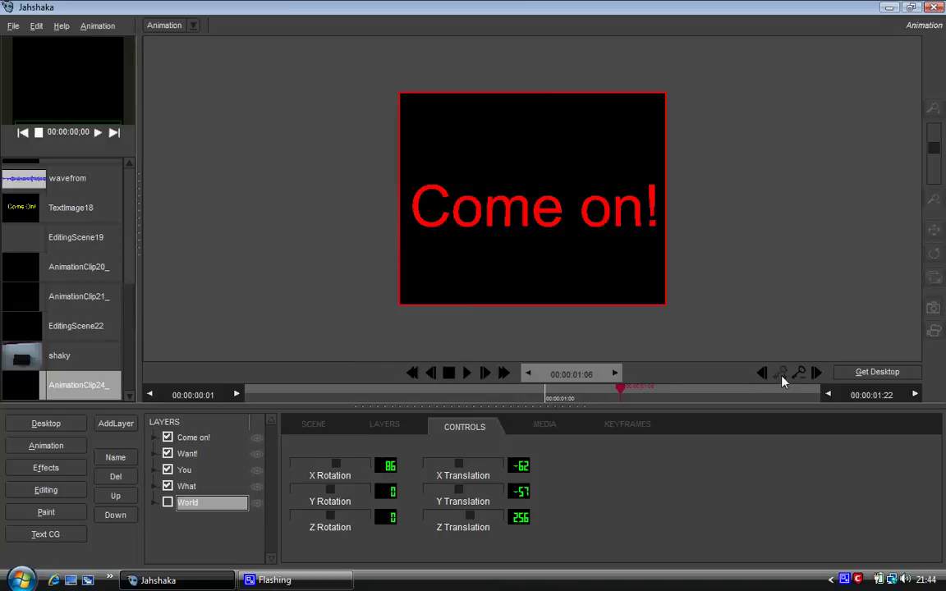
pyautogui.moveTo(621, 392); pyautogui.dragTo(566, 399)
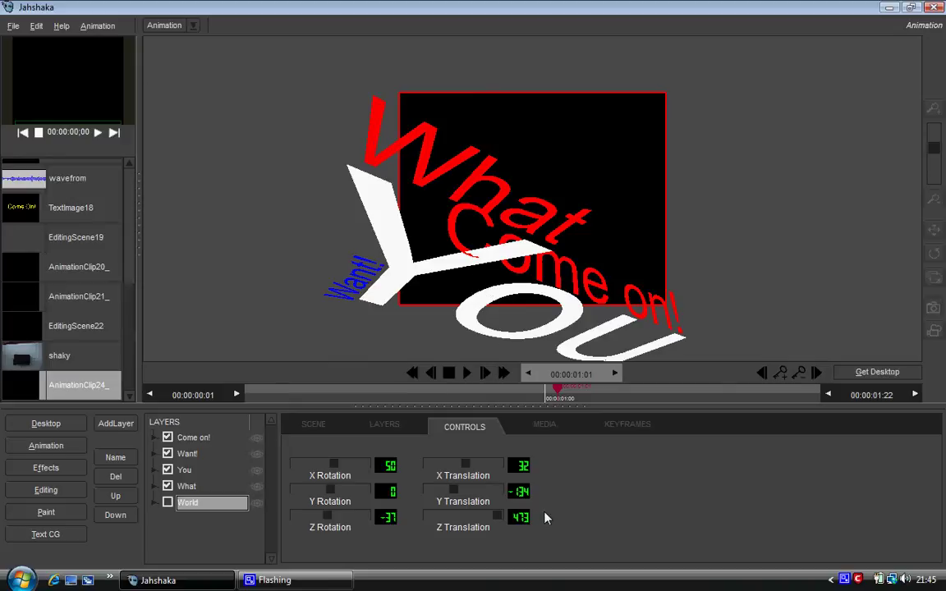
pyautogui.moveTo(559, 397); pyautogui.dragTo(665, 409)
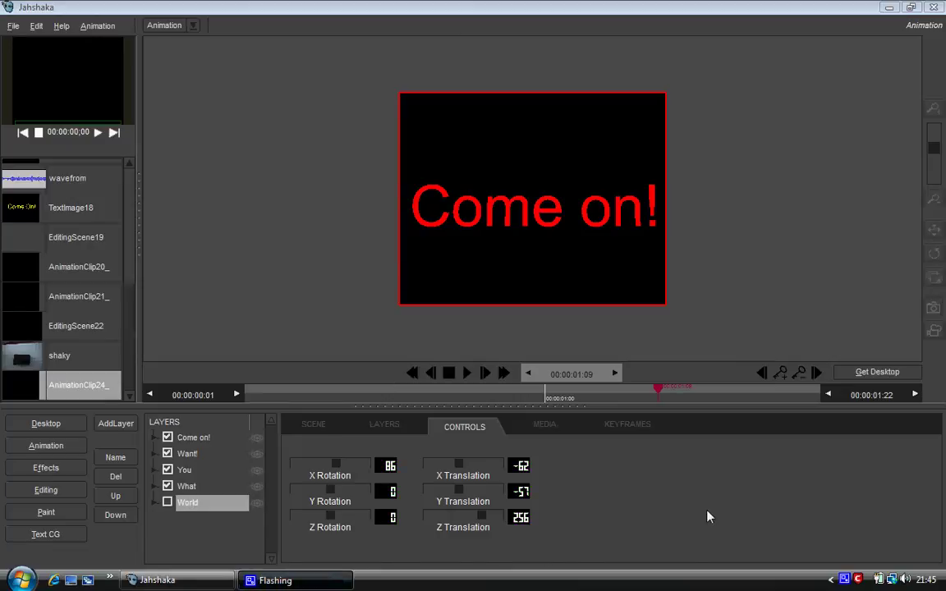
pyautogui.rightClick(843, 579)
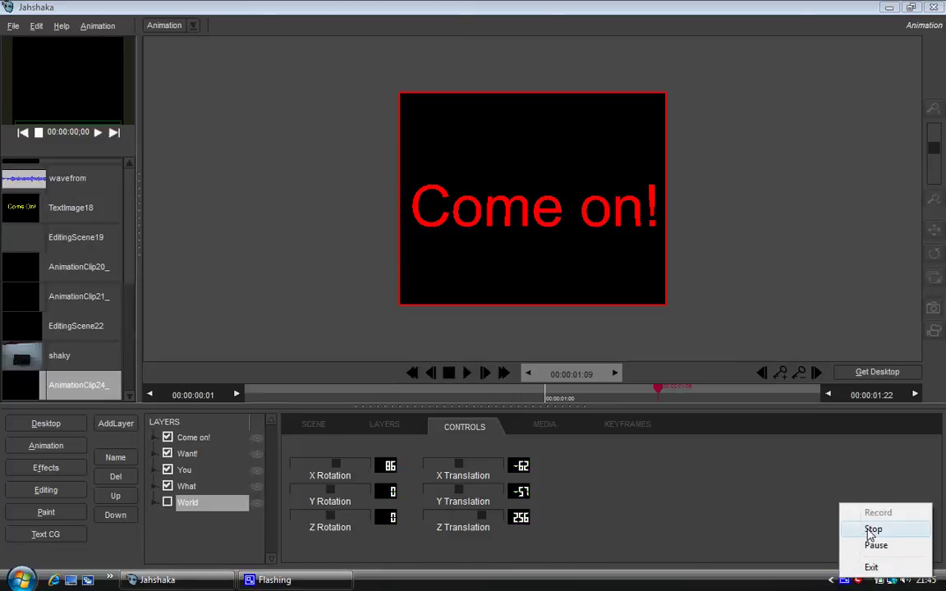